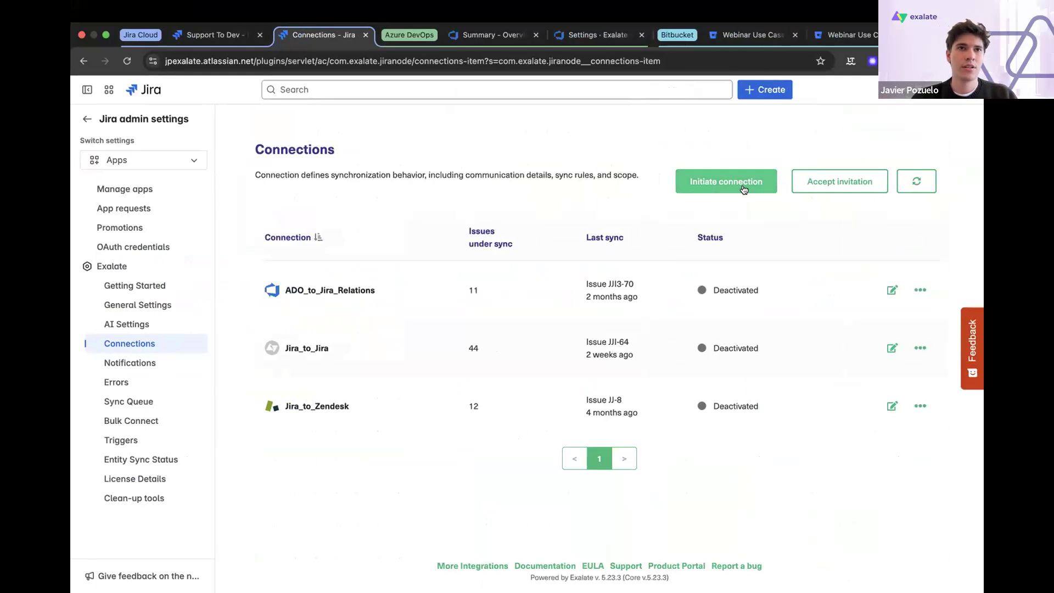
- Start a new Exalate connection to the Azure DevOps organization's URL, using the Script configuration type
click(743, 189)
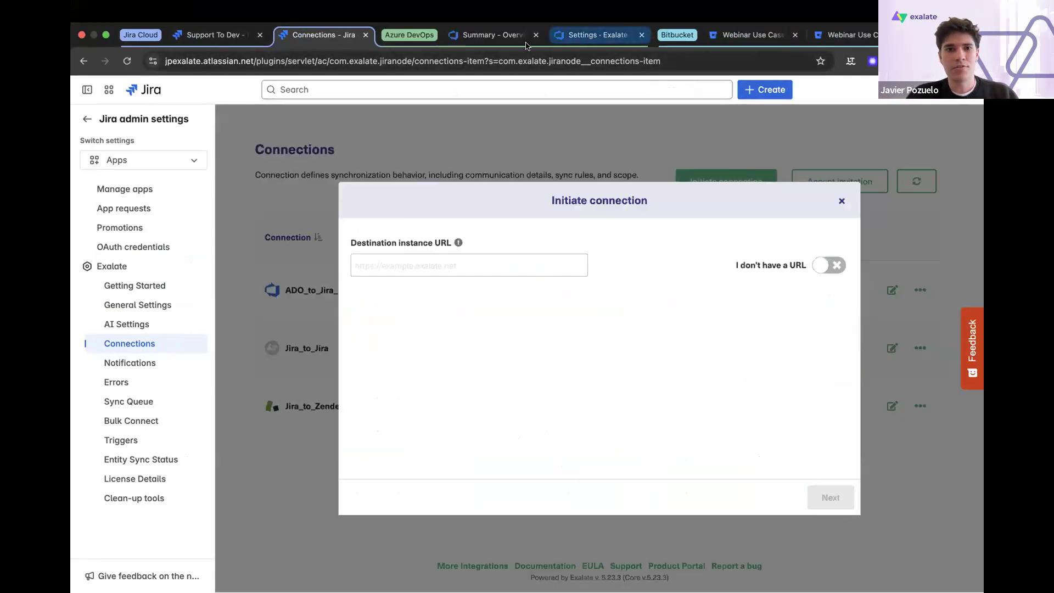
click(490, 37)
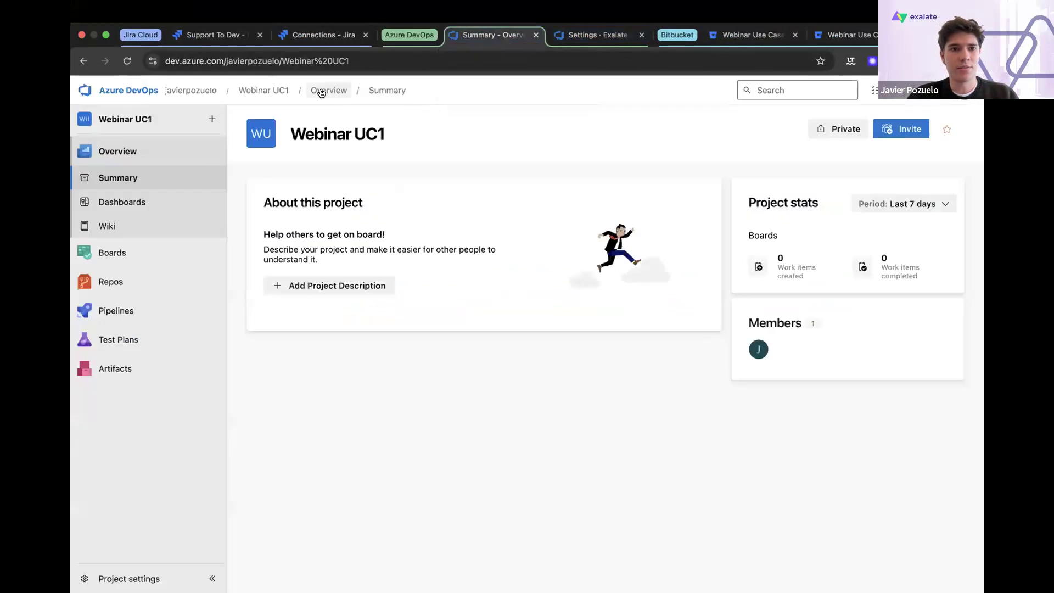
click(276, 64)
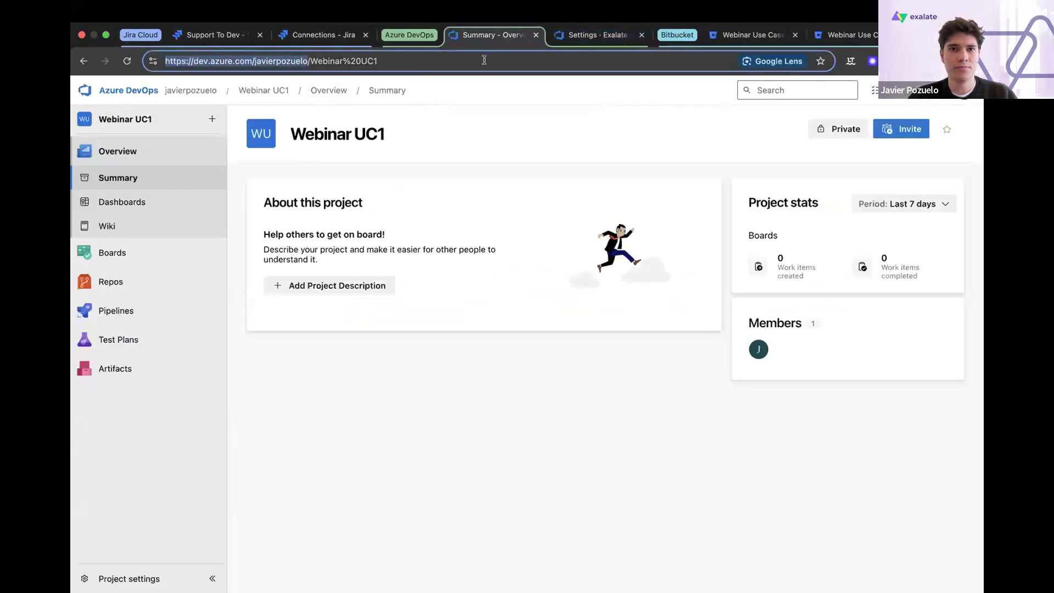
click(355, 42)
text(https://dev.azure.com/javierpozuelo)
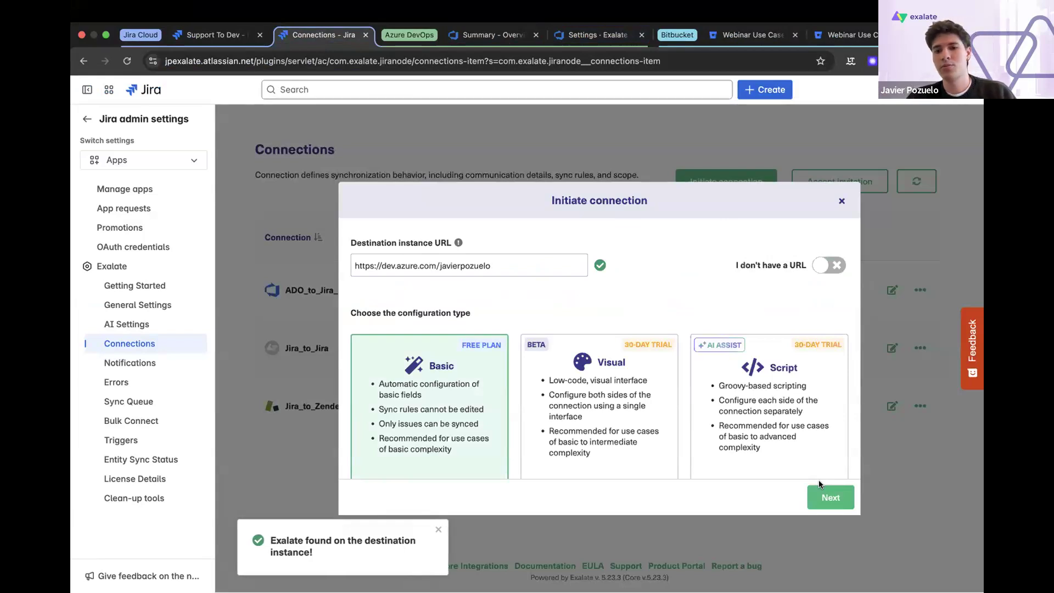
click(785, 382)
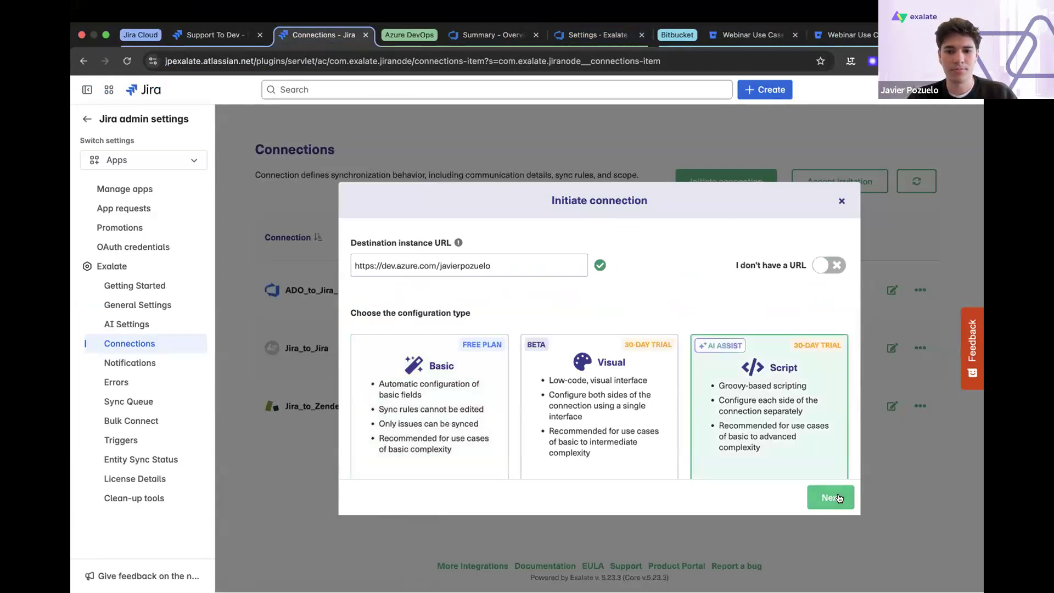
click(839, 498)
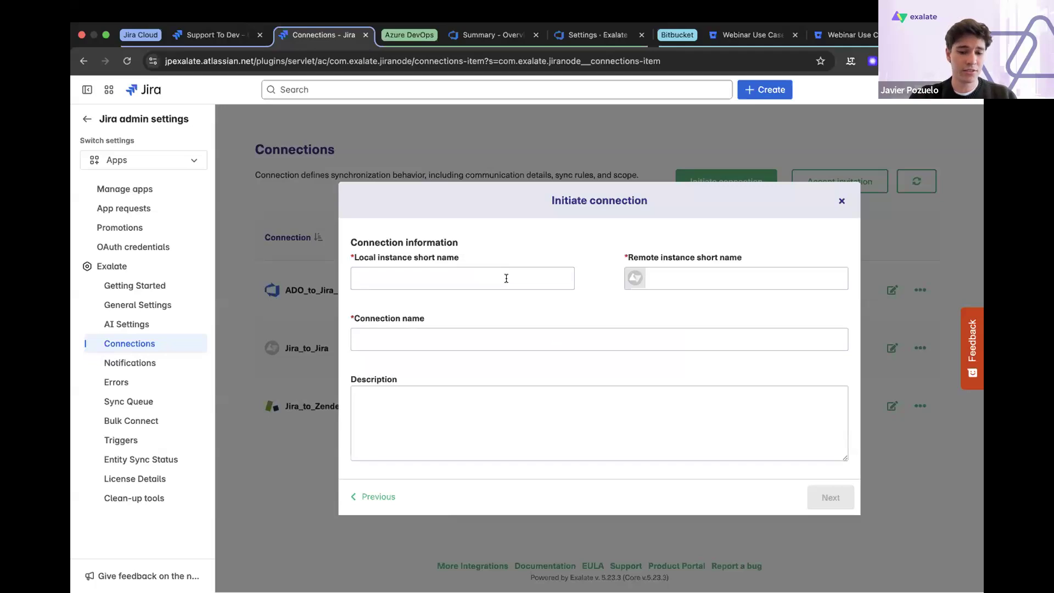
- Set the local instance short name to Support, the remote one to Development, and the connection name to Support_to_Development_UC1
text(Support)
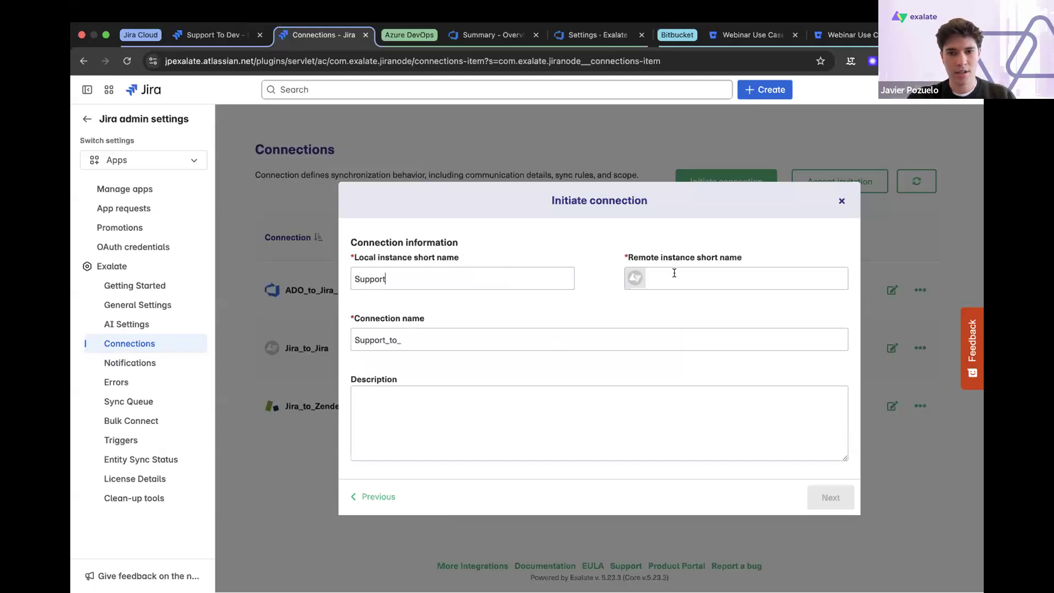
click(673, 273)
text(Developmen)
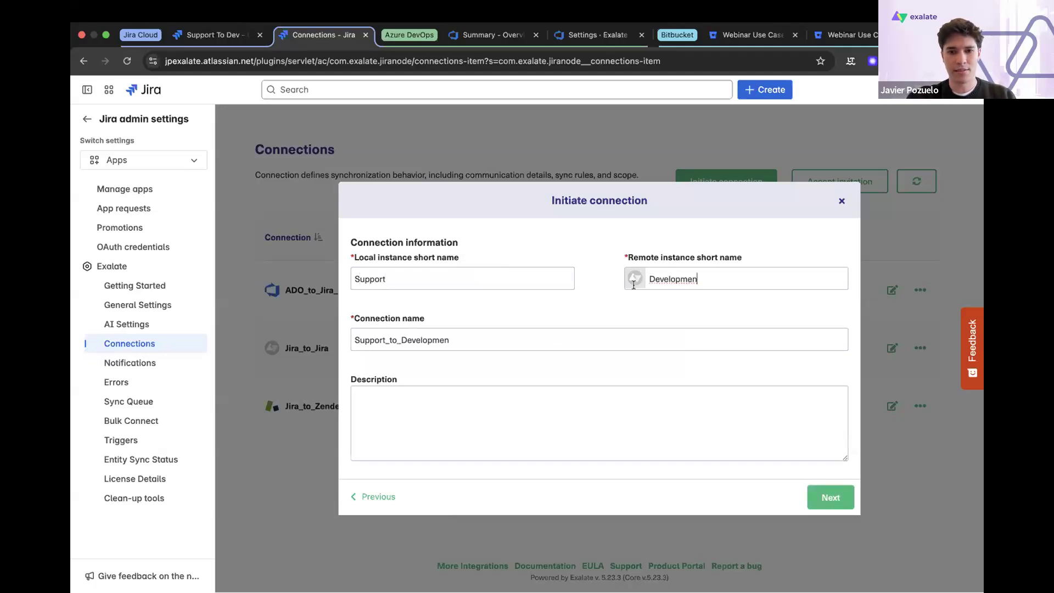
text(tUC1)
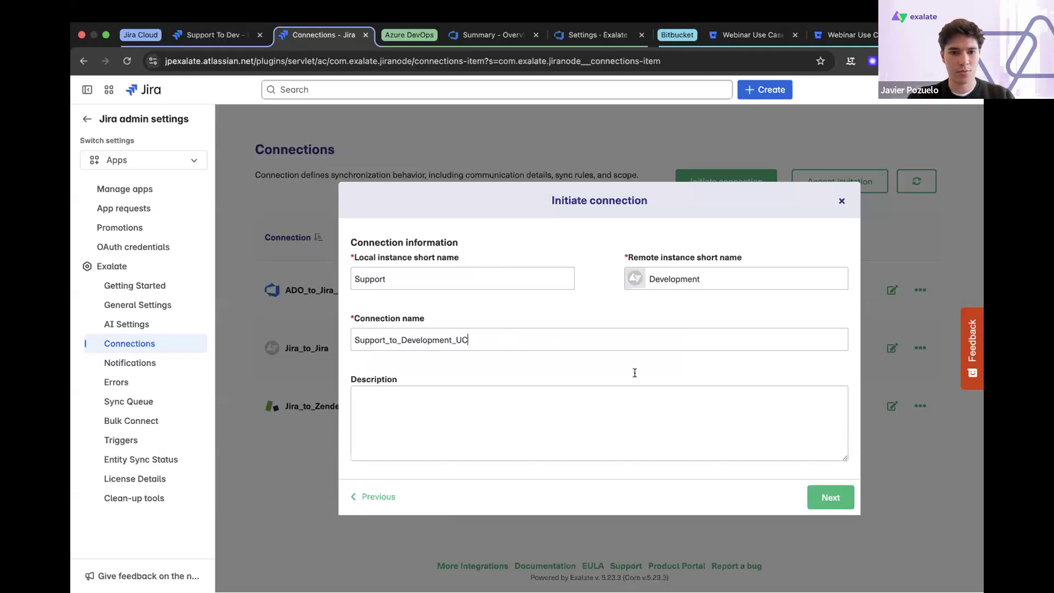
click(835, 499)
- Choose Support To Dev (SUPP) as the project for incoming sync, initiate the connection, and close the dialog
click(594, 320)
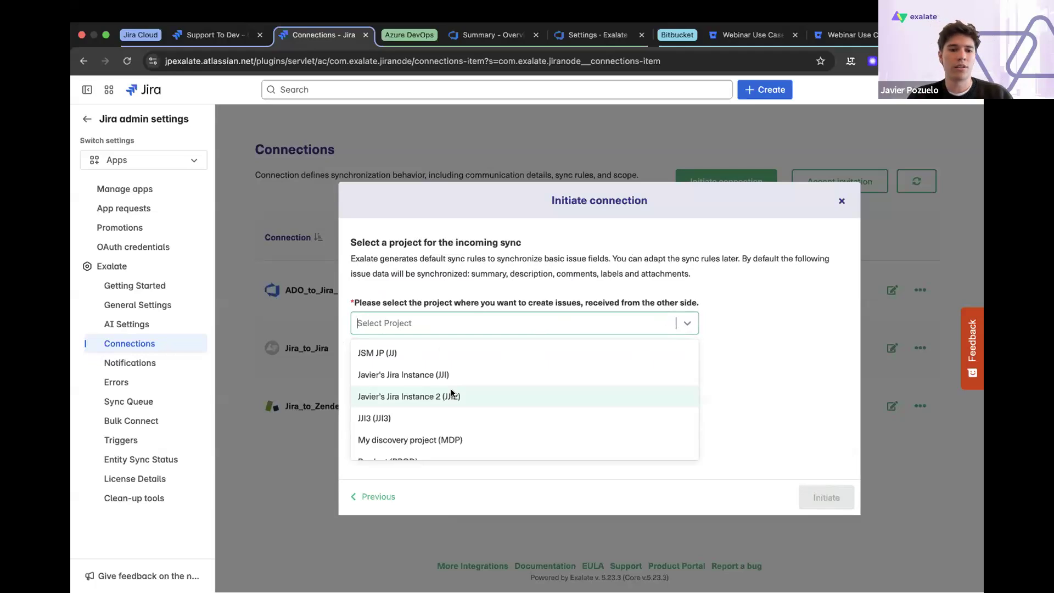
scroll(453, 395, down, 3)
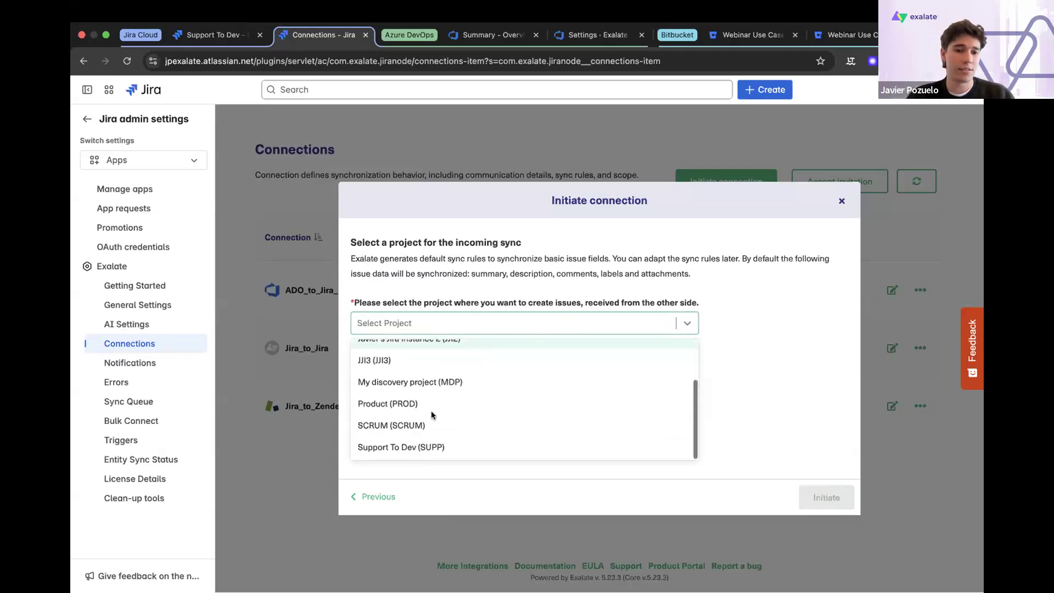
click(414, 446)
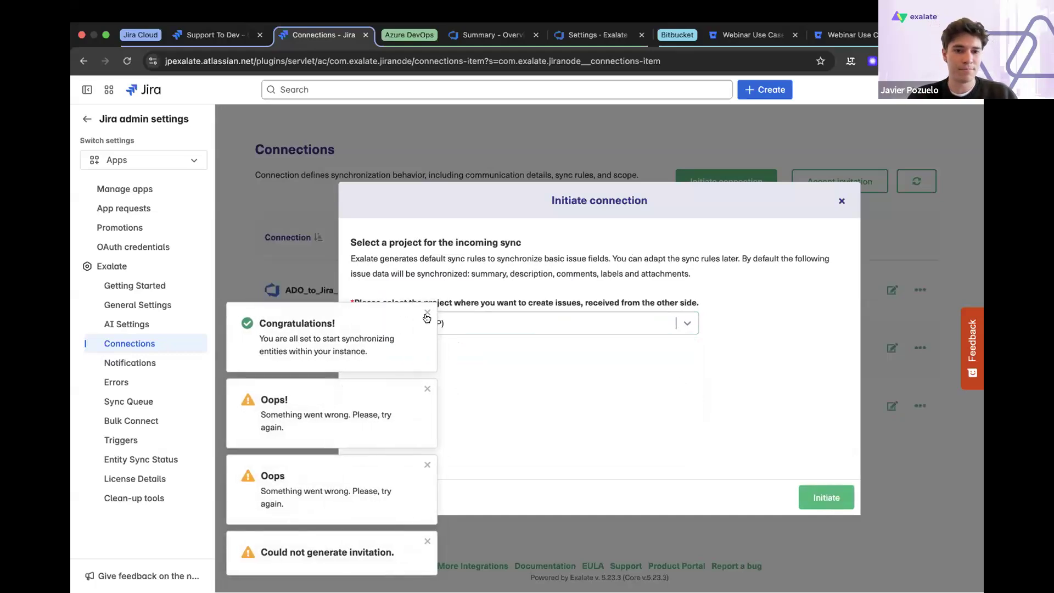
click(427, 313)
click(426, 389)
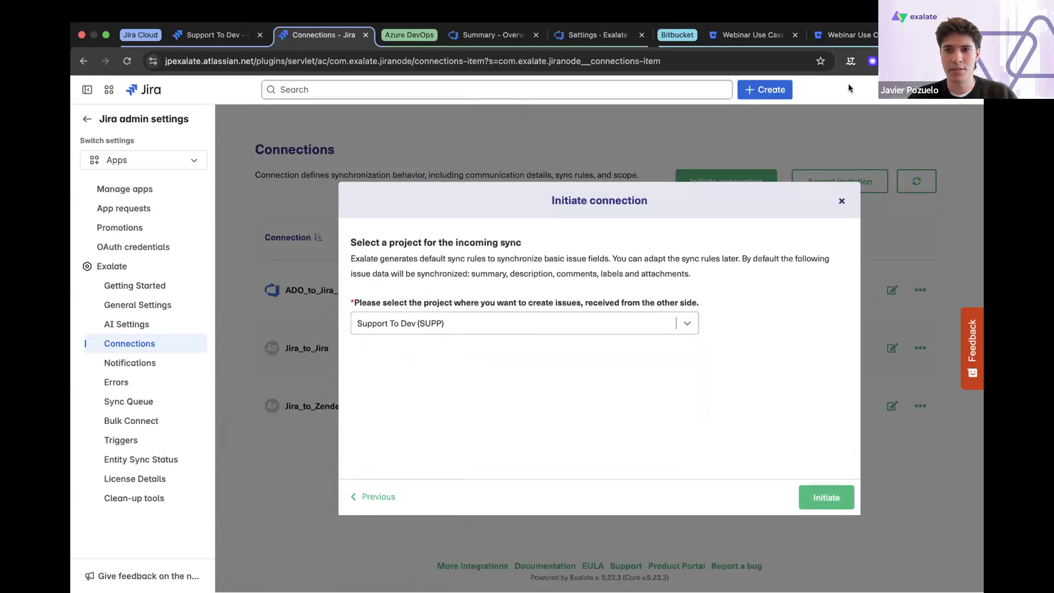
click(840, 200)
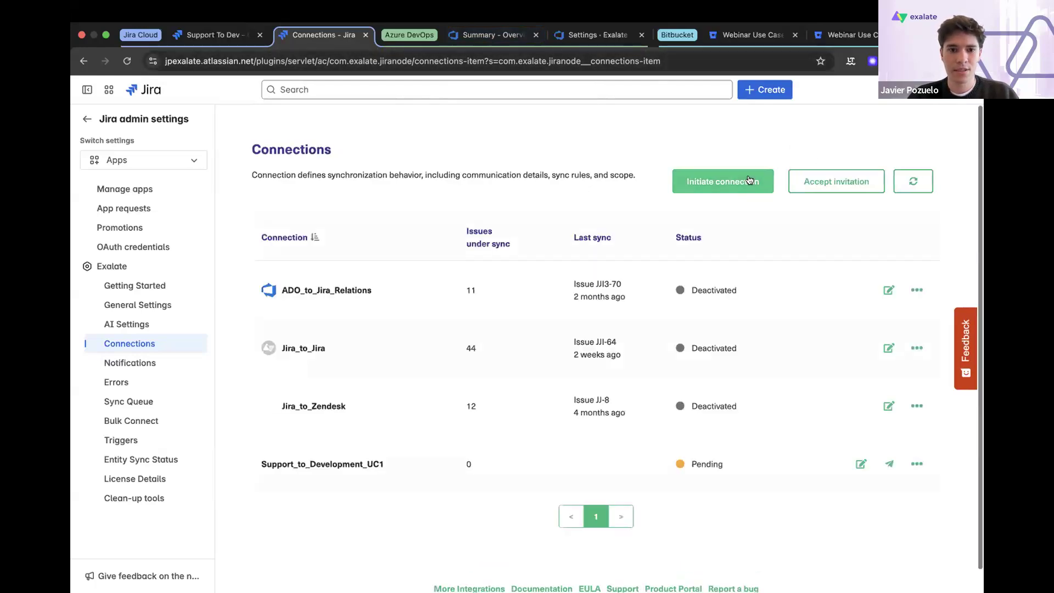
- Generate the invitation for the Support_to_Development_UC1 connection and copy its invitation code
click(889, 464)
click(637, 388)
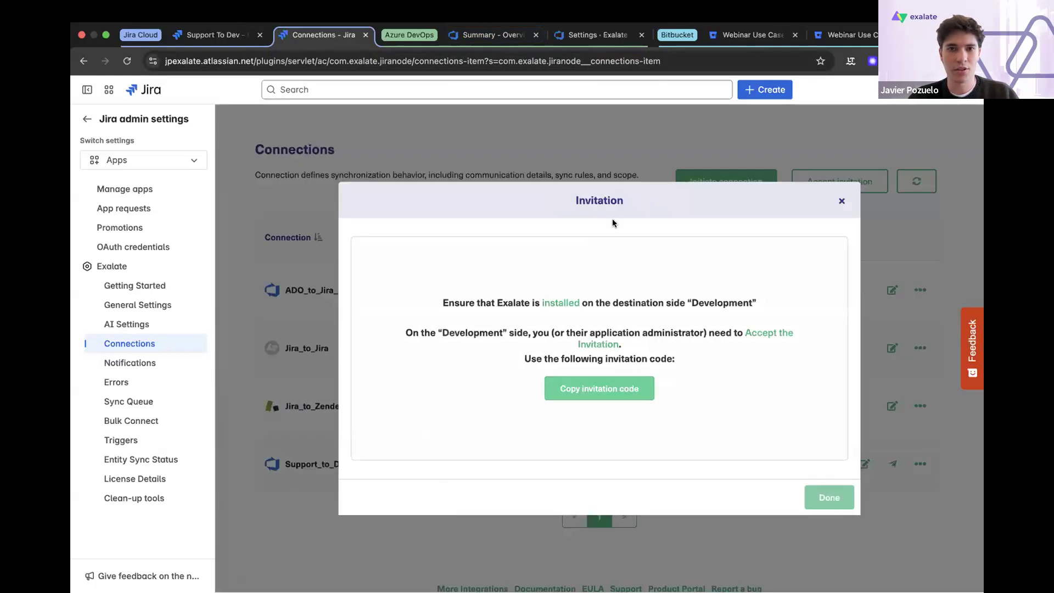
click(841, 201)
- Switch to the Exalate settings in Azure DevOps and submit the copied invitation code to accept the invitation
click(508, 33)
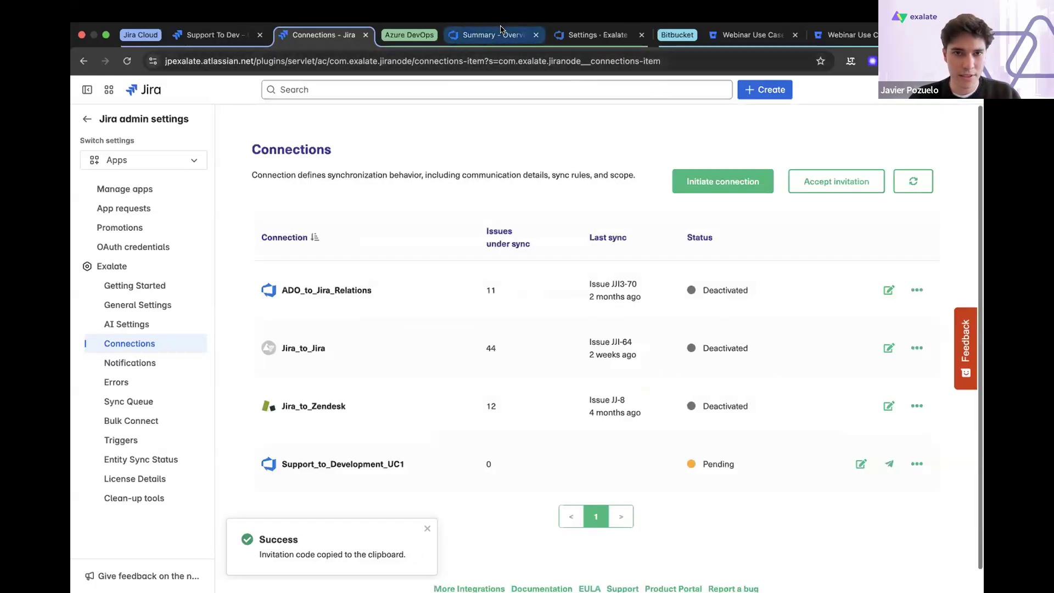
click(564, 31)
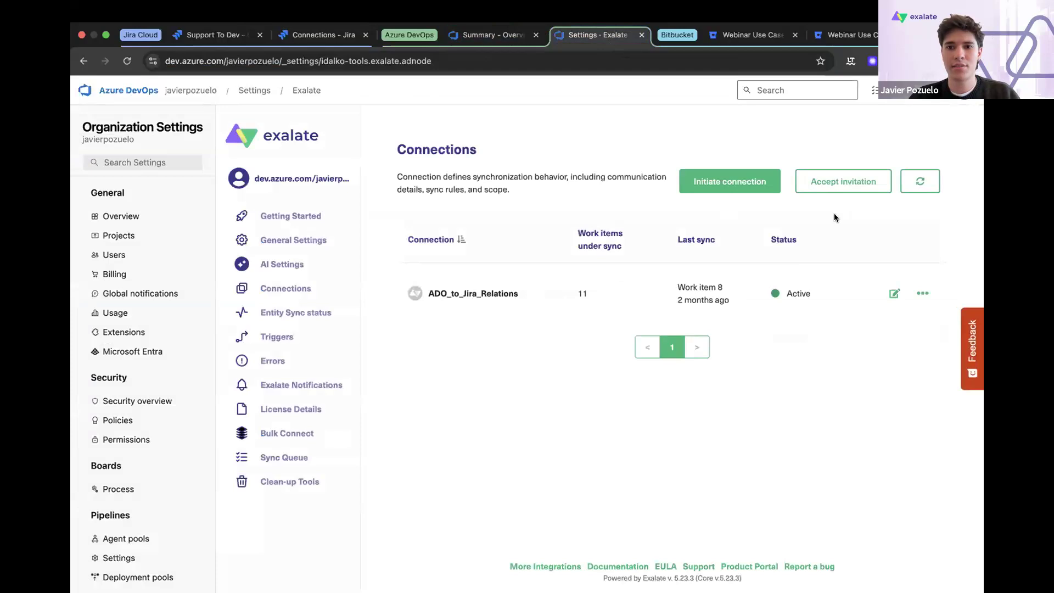
click(835, 179)
key(super+v)
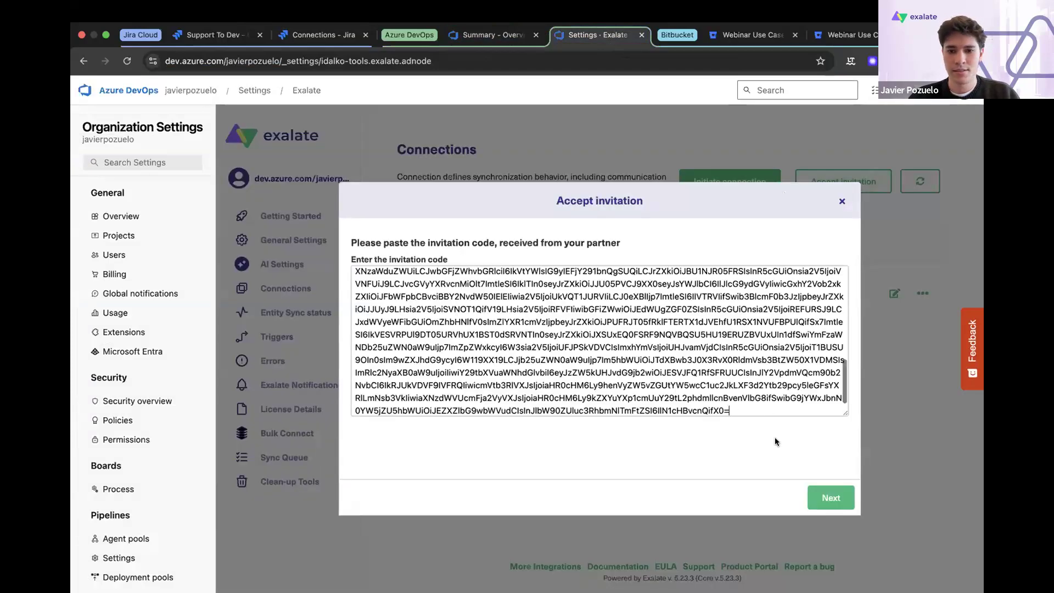
click(817, 501)
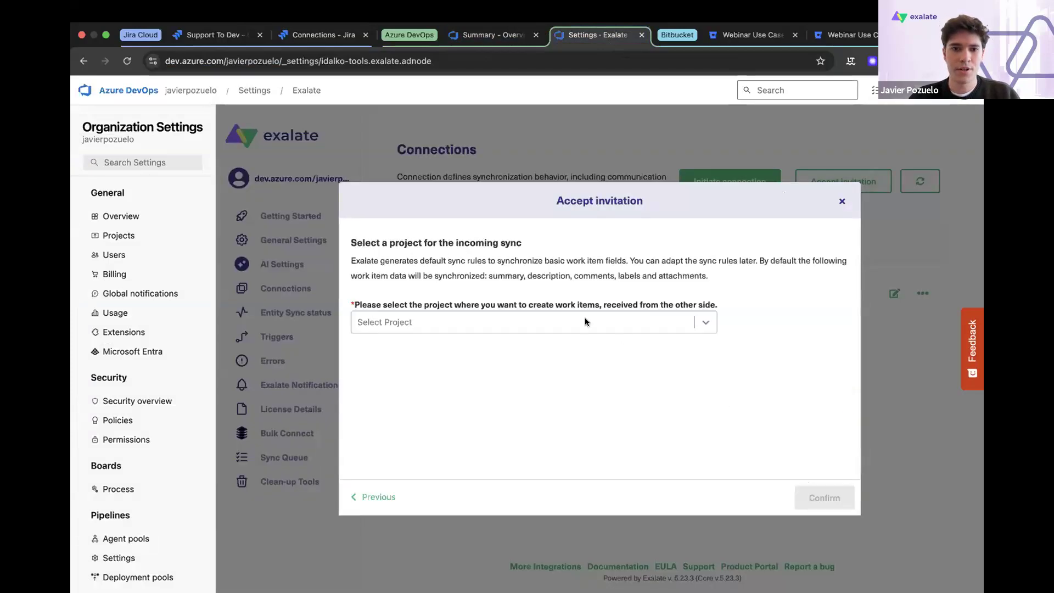
- Choose Webinar UC1 as the project for incoming work items and confirm the invitation
click(581, 323)
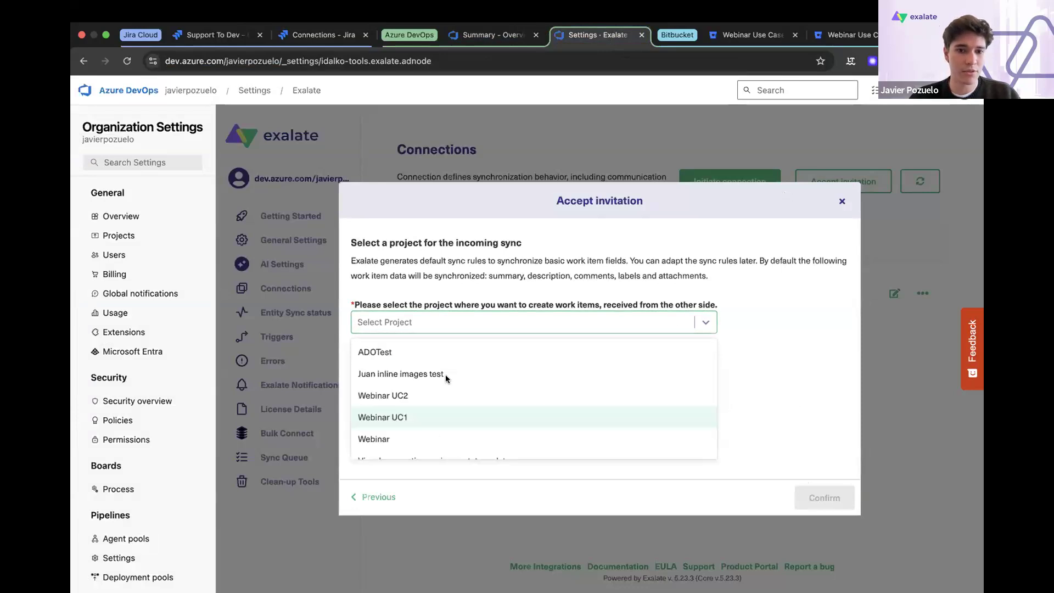
scroll(410, 403, down, 1)
click(409, 404)
click(834, 501)
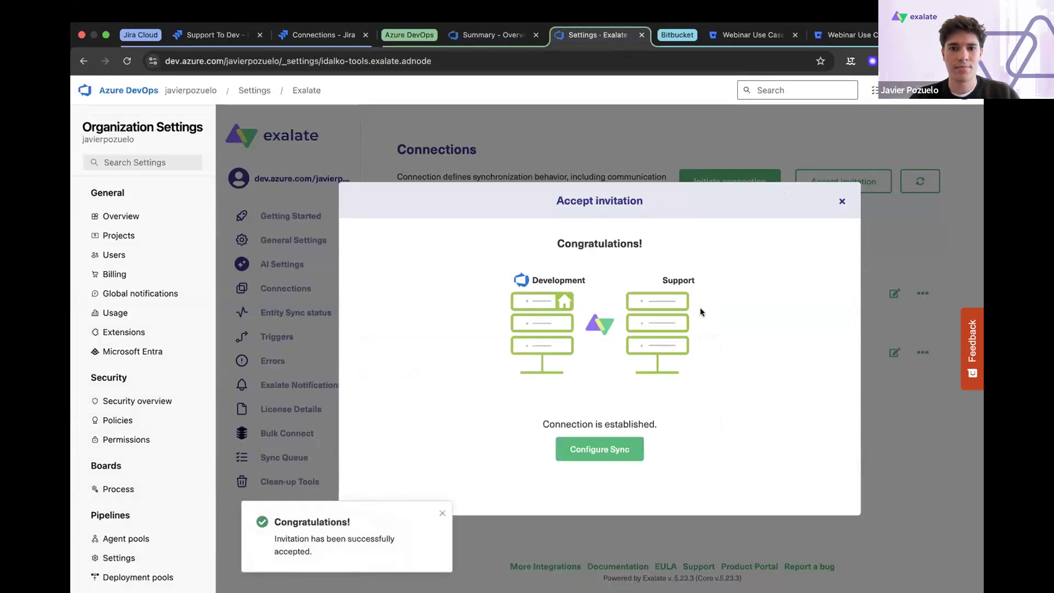
- Open the sync rules of Support_to_Development_UC1 on the Azure DevOps side and on the Jira side
click(629, 444)
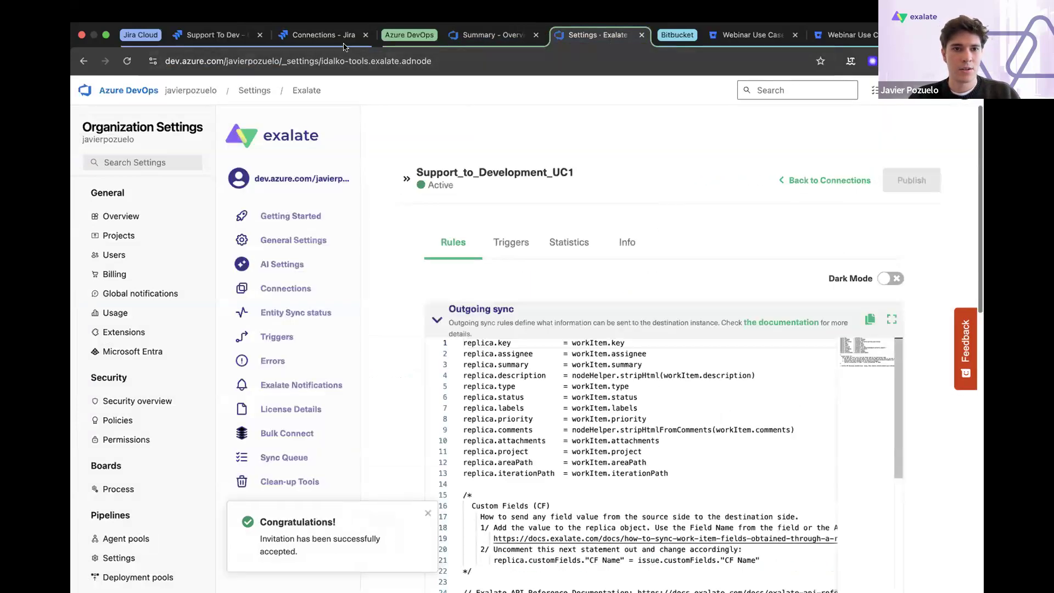
click(345, 41)
click(861, 464)
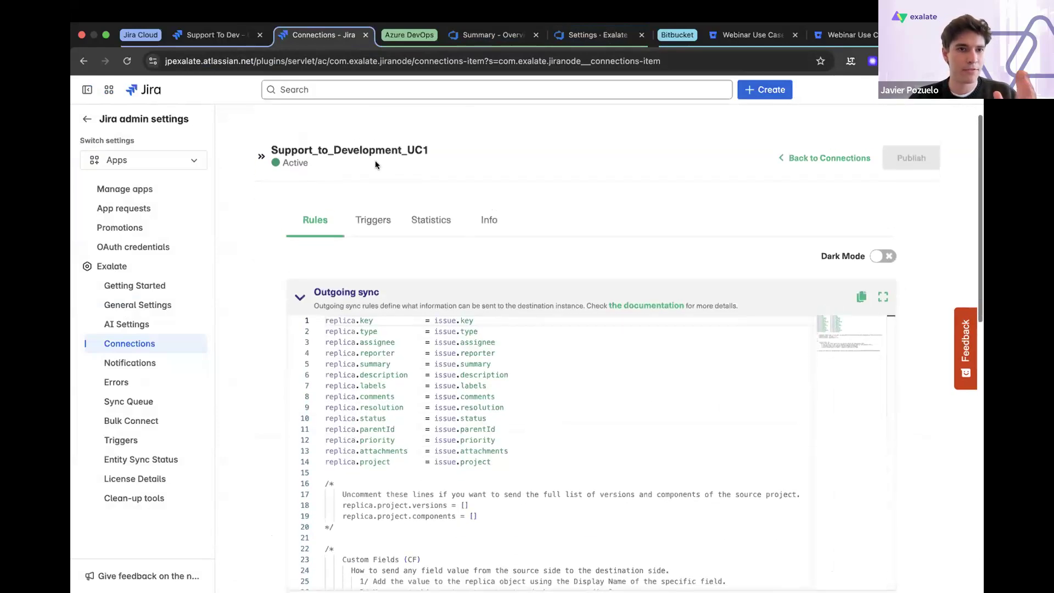
- Start a "Suggest a new feature" request in the Support To Dev project with the summary "First Request"
click(220, 35)
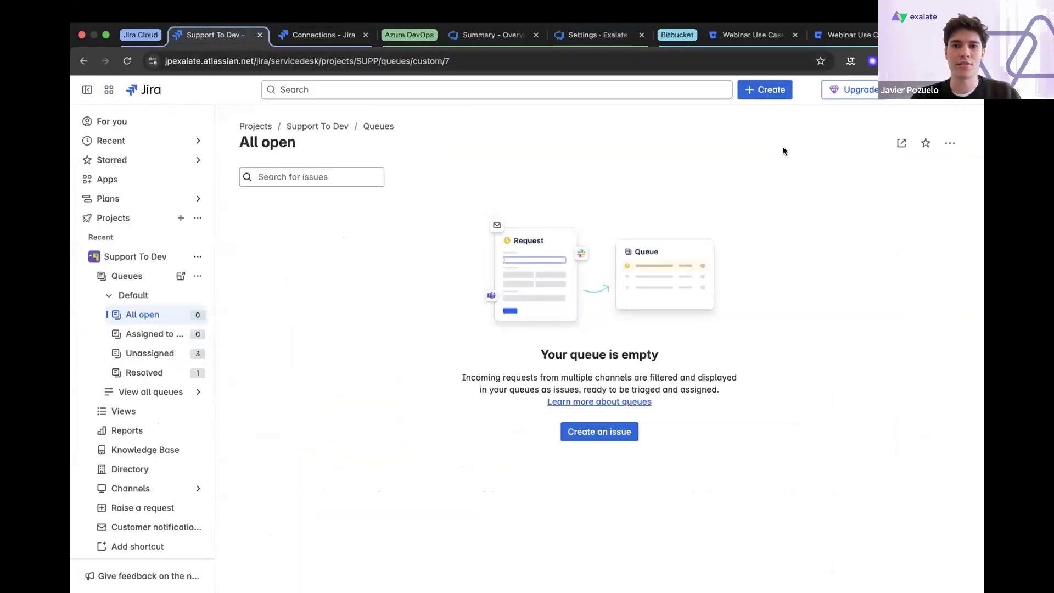
click(765, 90)
scroll(398, 369, down, 2)
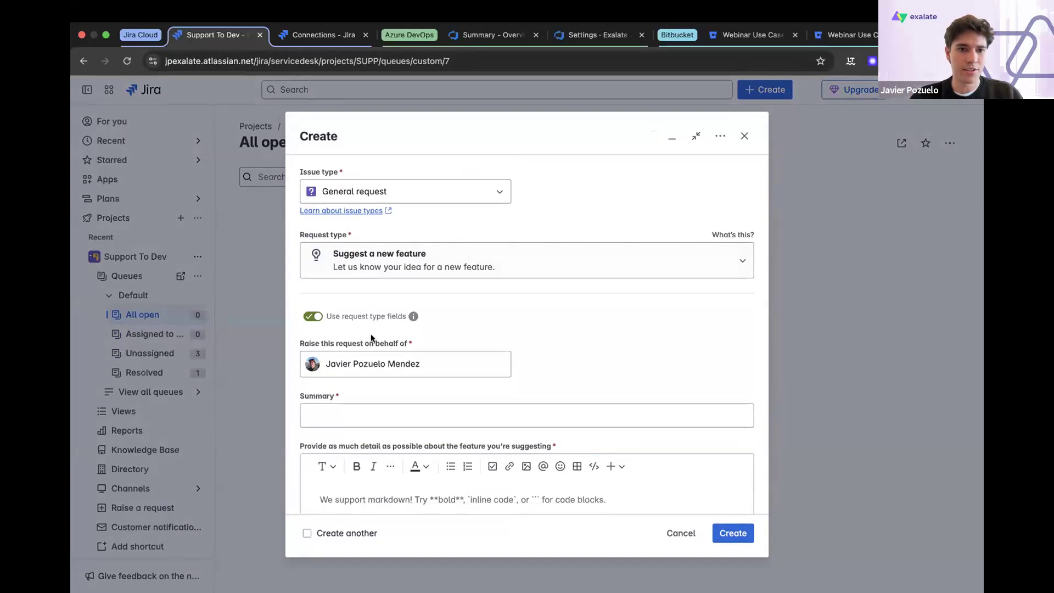
scroll(362, 357, down, 2)
click(353, 373)
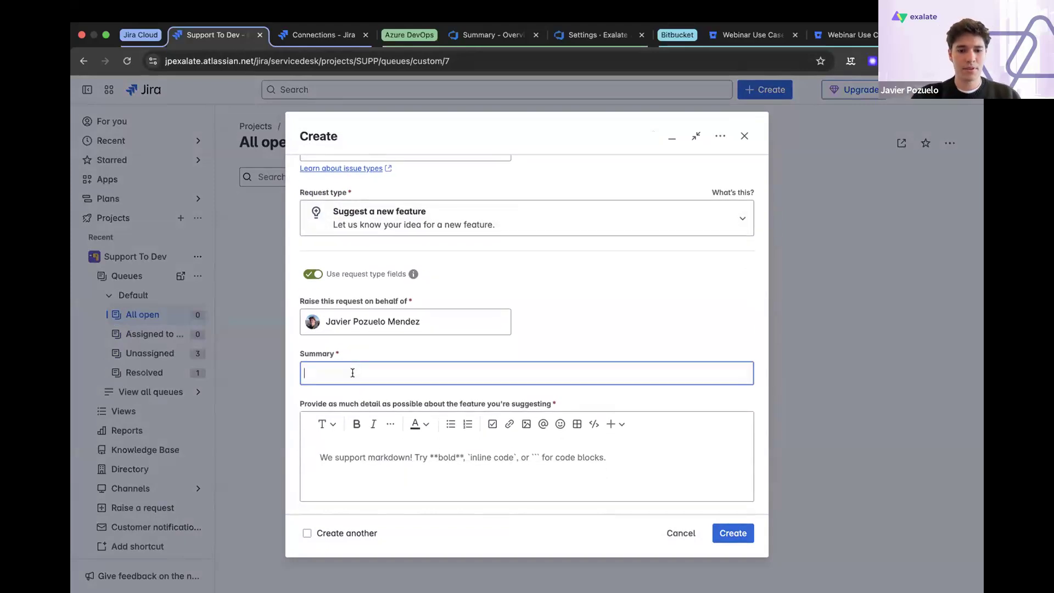
text(Requ)
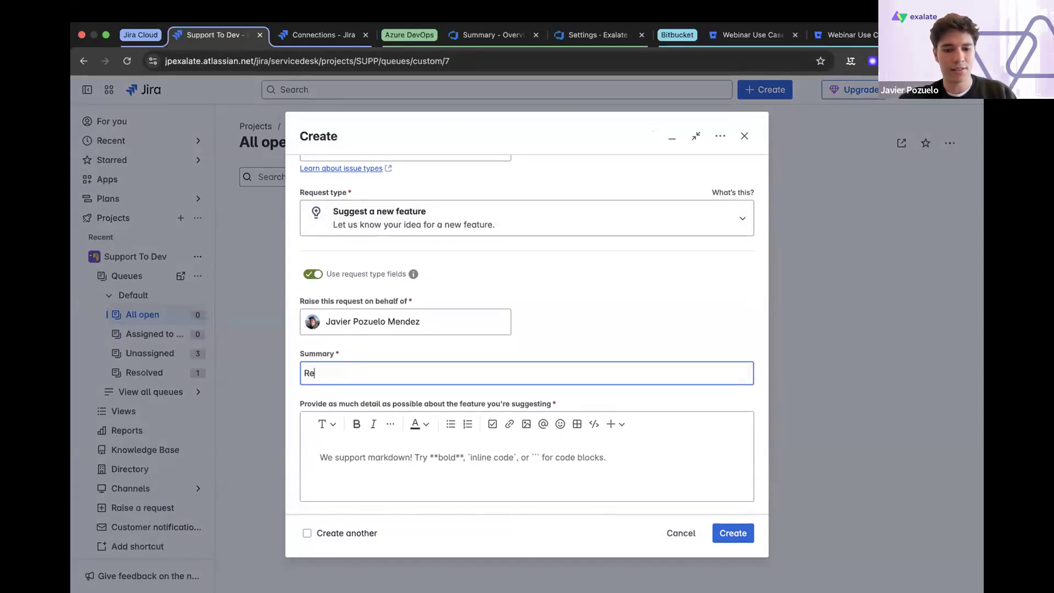
key(BackSpace)
key(BackSpace)
key(BackSpace)
text(Fies)
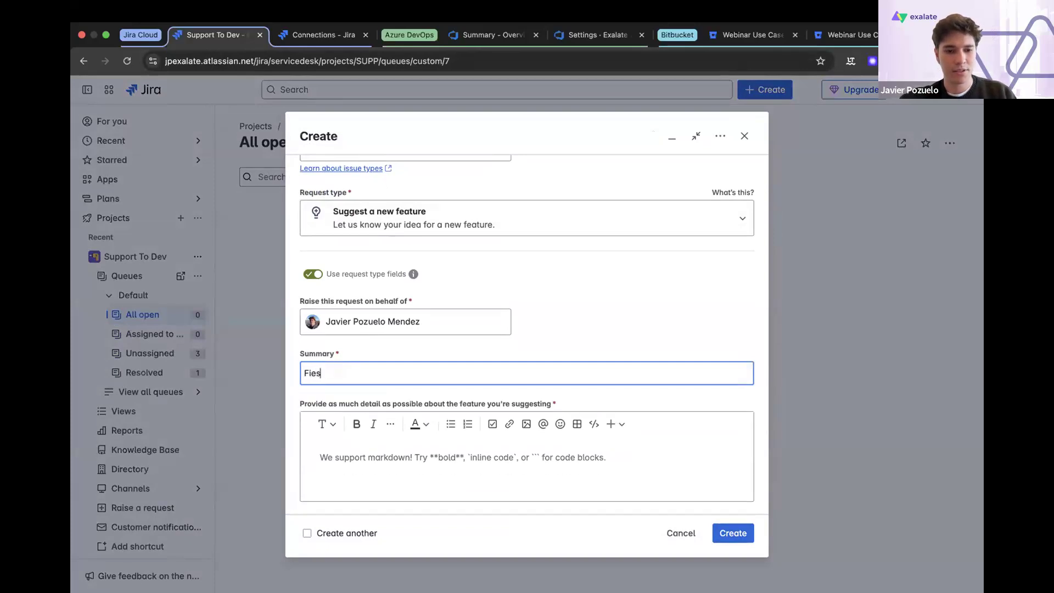
text(t Request)
- Enter "Test" as the feature details and create the request
click(369, 454)
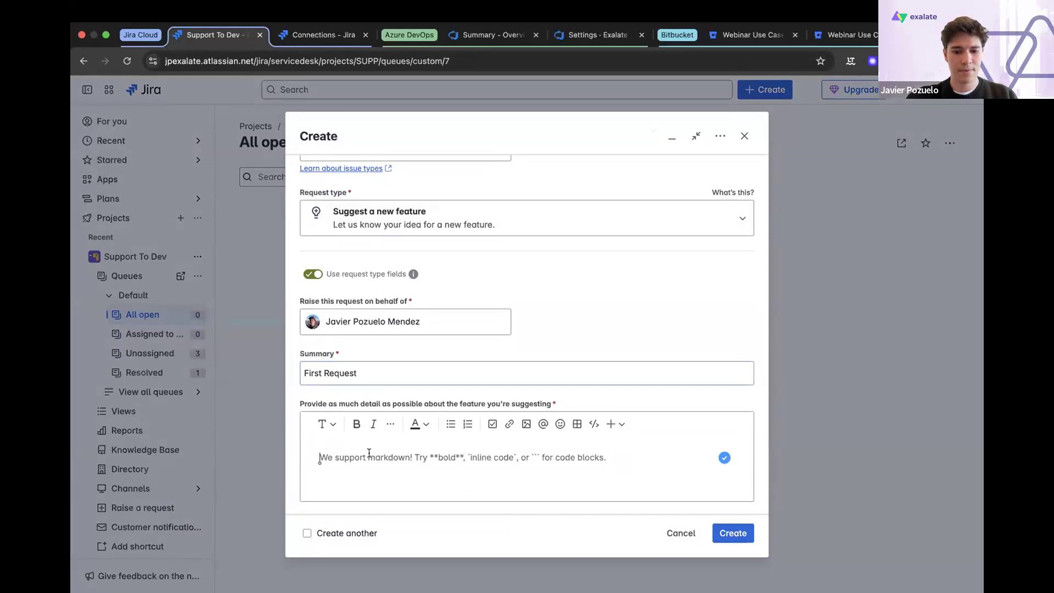
text(Test)
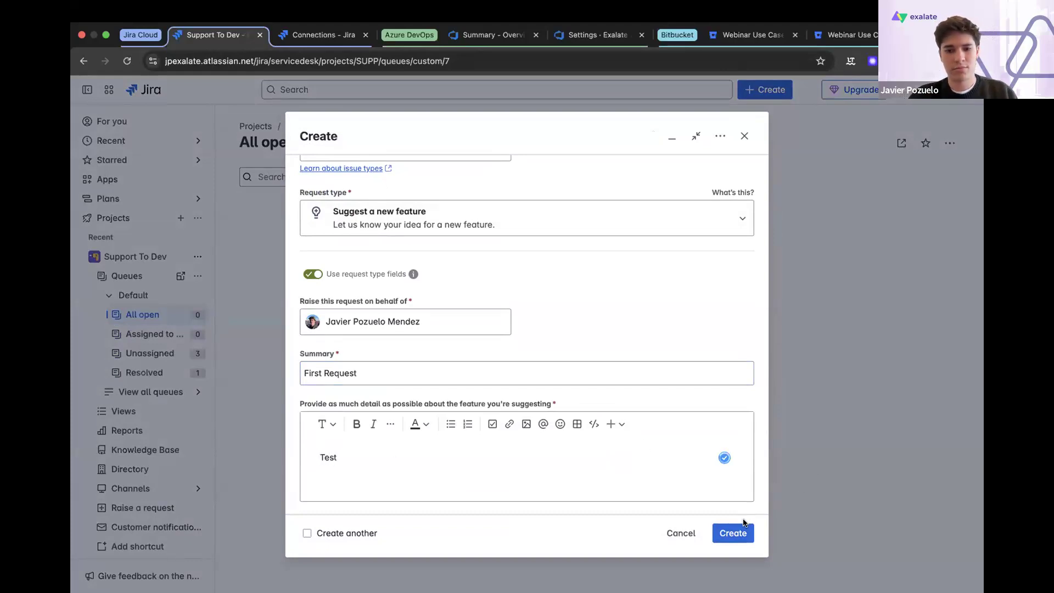
click(742, 533)
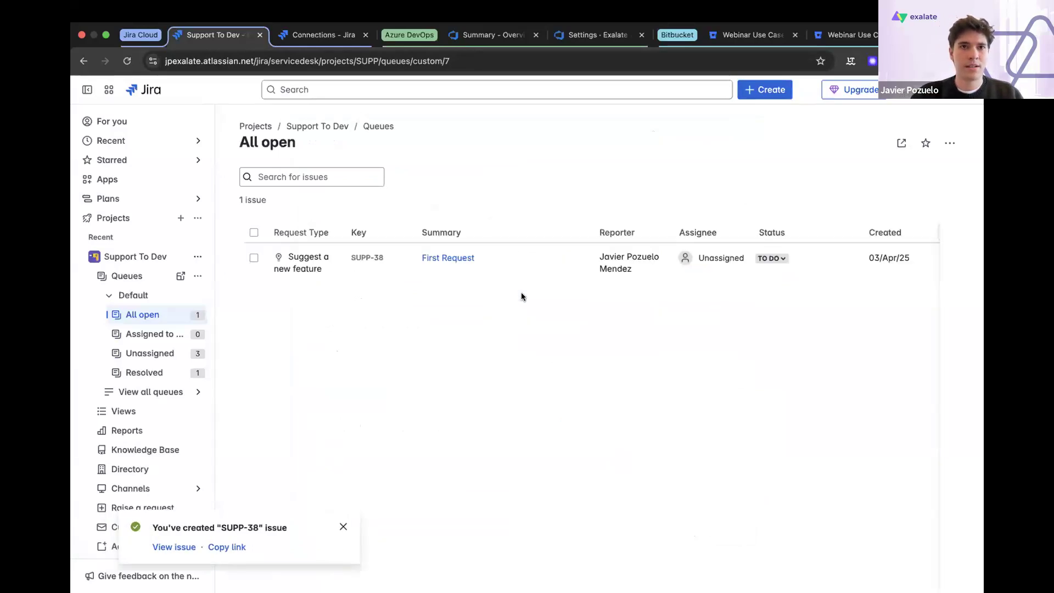
- Open First Request from the All open queue and synchronize it through Exalate over the Support_to_Development_UC1 connection
click(442, 258)
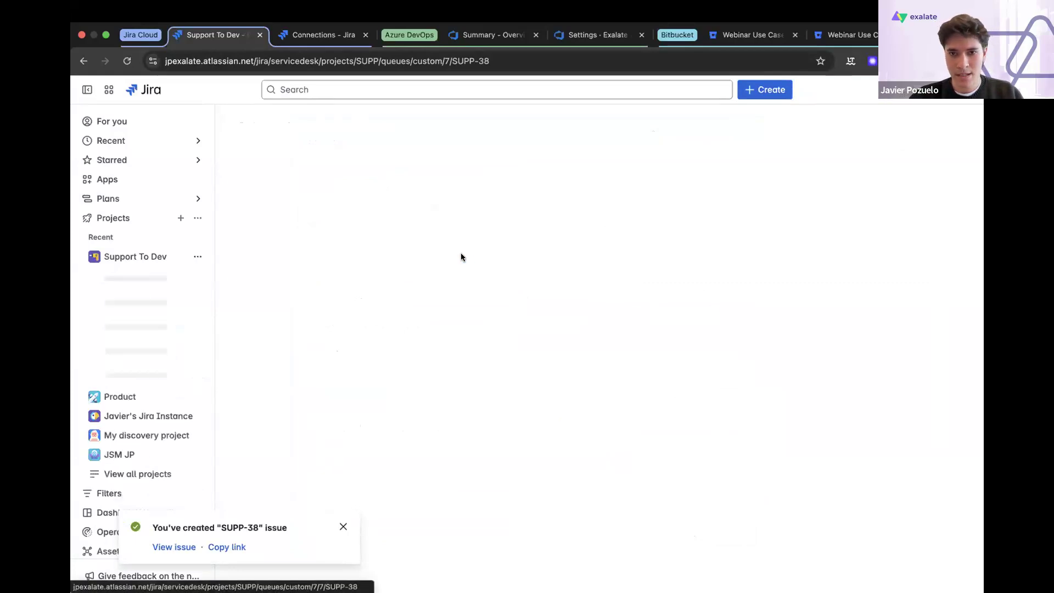
click(344, 526)
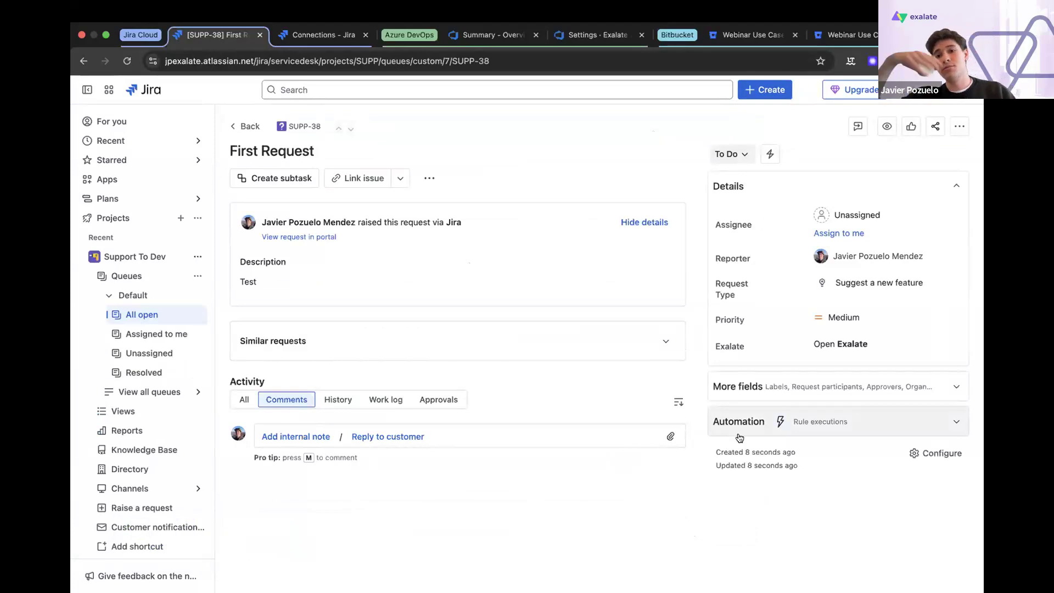
click(846, 350)
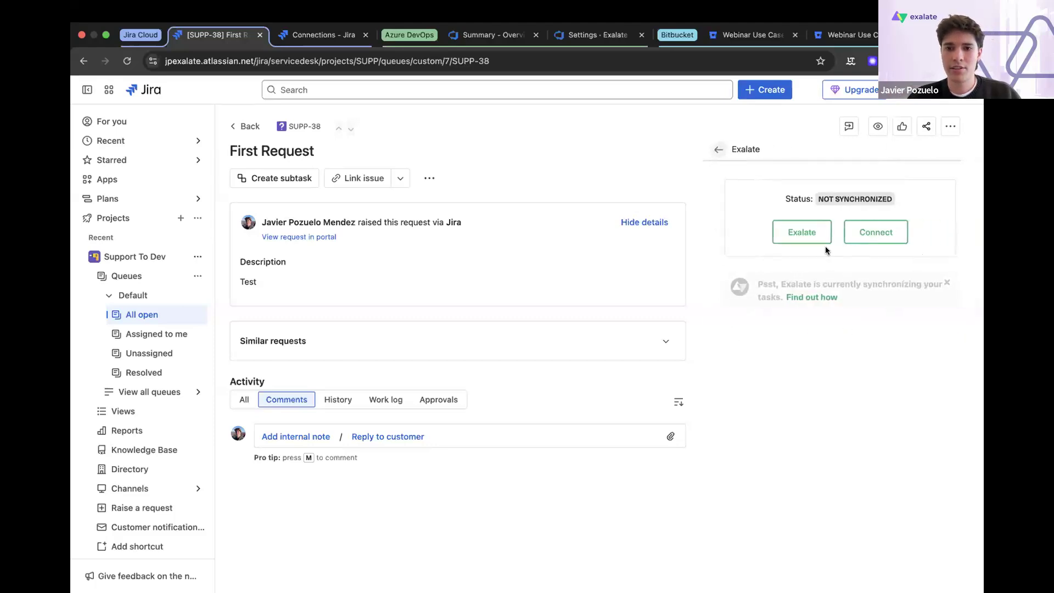
click(802, 233)
click(793, 228)
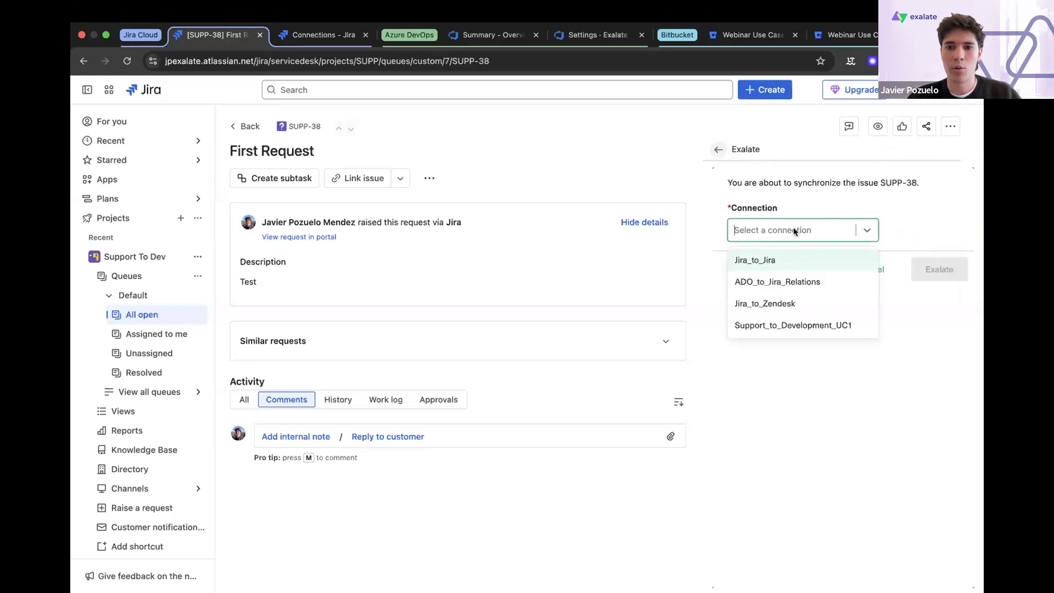
click(802, 325)
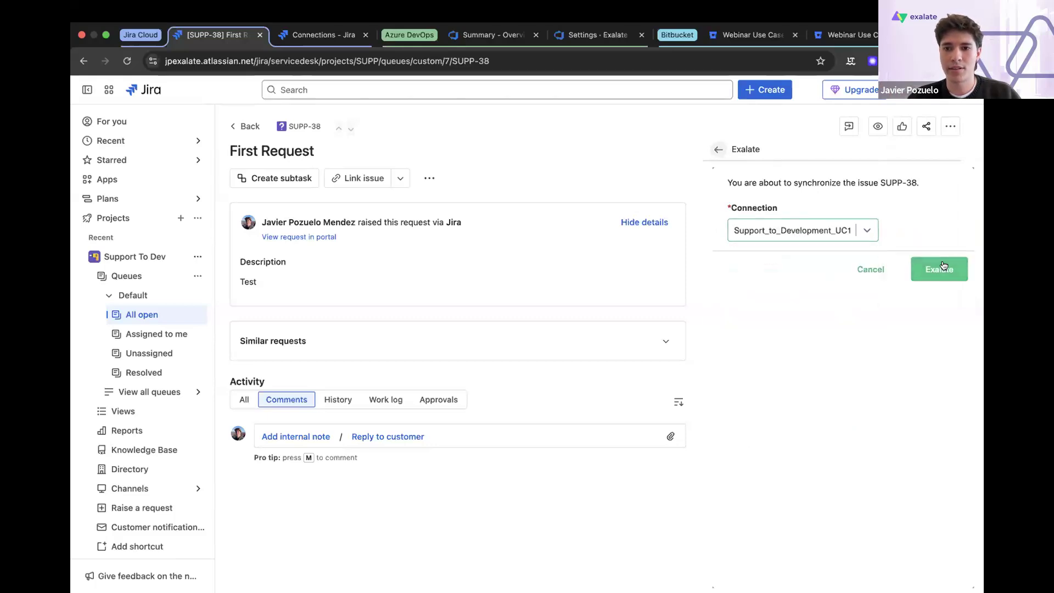
click(943, 268)
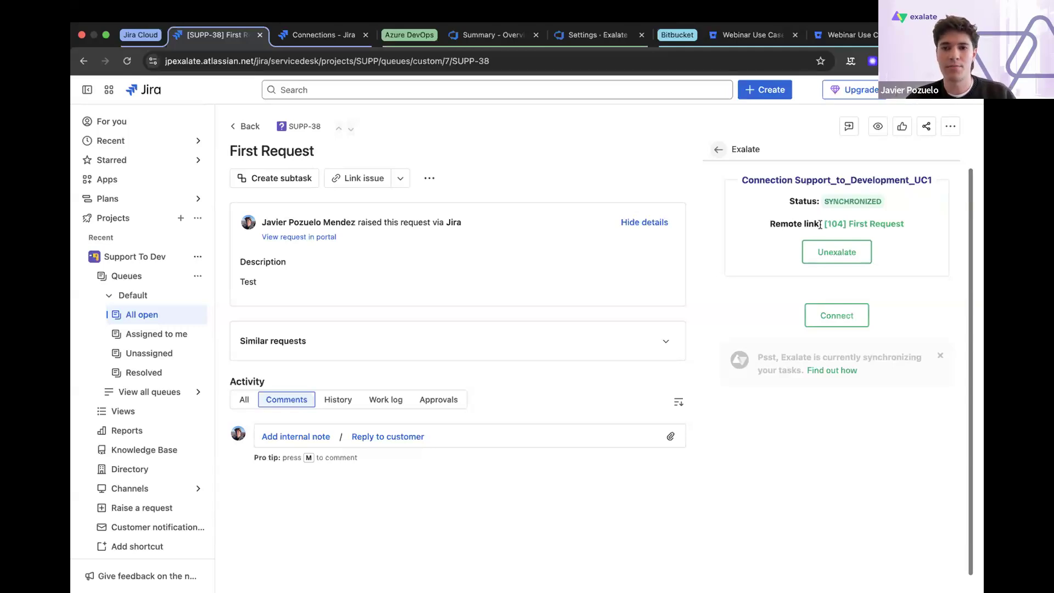
- Open the remote work item linked to First Request in Azure DevOps and save the comment "From ADO to Jira Cloud" in its discussion
click(848, 224)
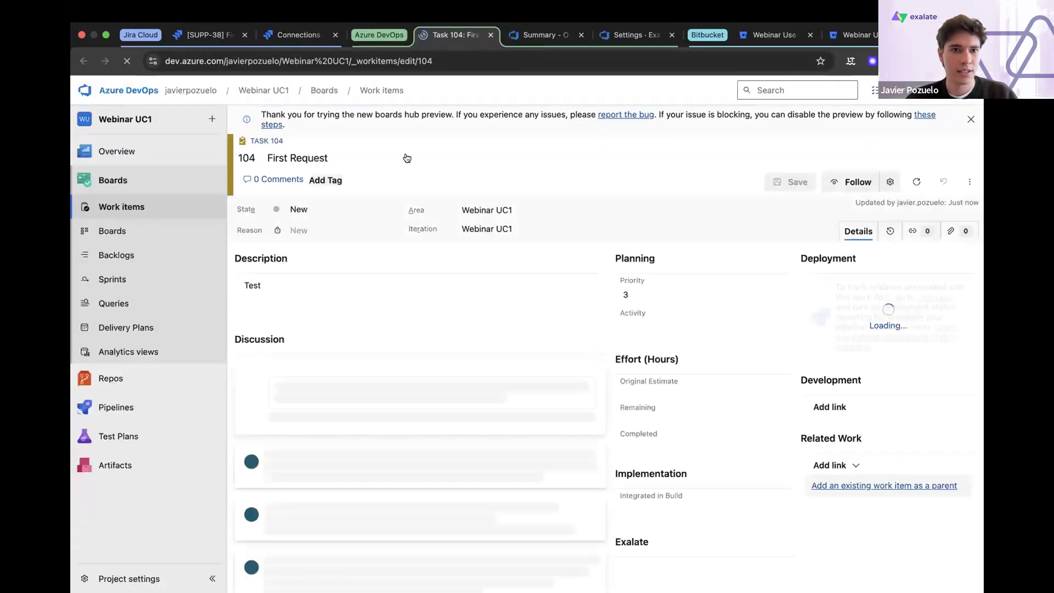
click(333, 389)
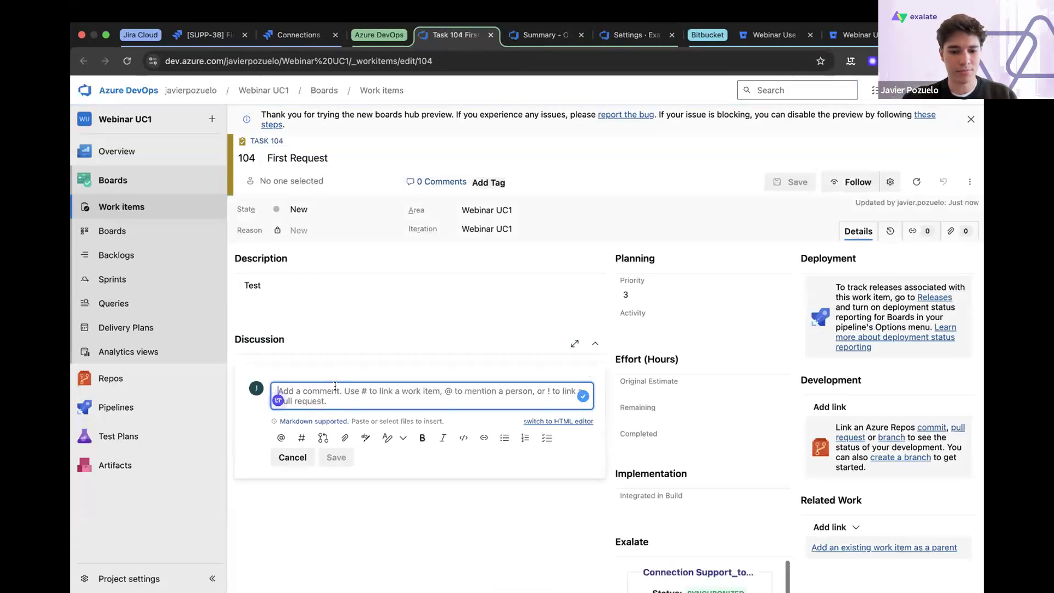
text(From ADO)
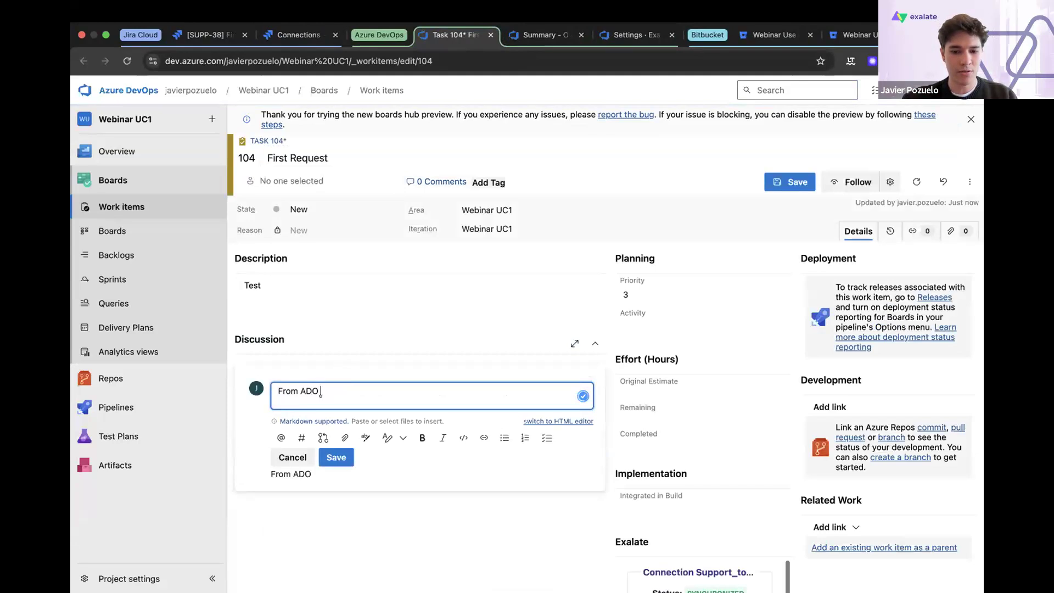
text( to Jira Cllou)
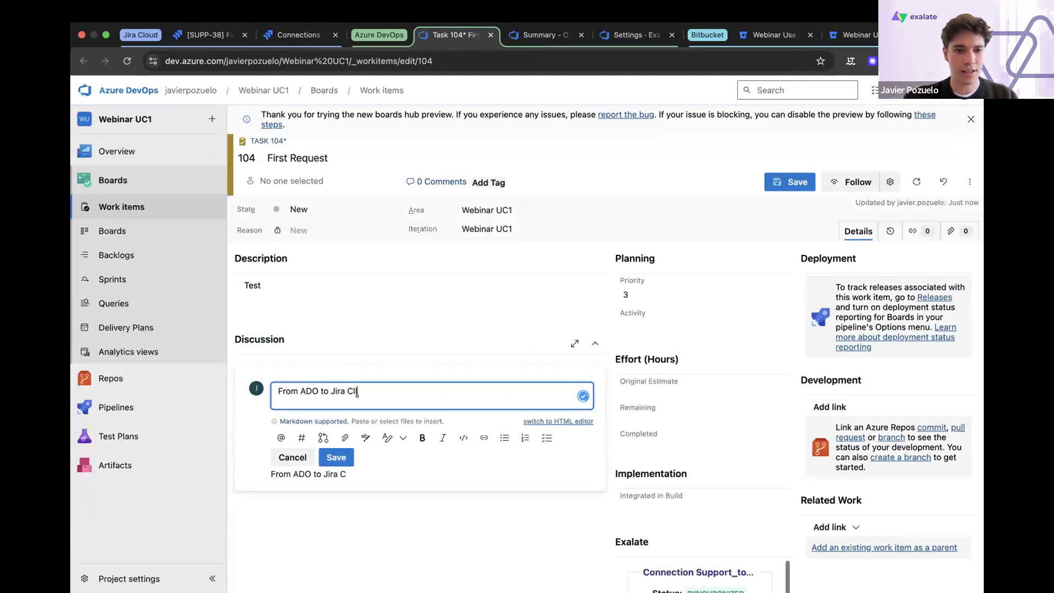
key(BackSpace)
key(BackSpace)
key(BackSpace)
text(oud)
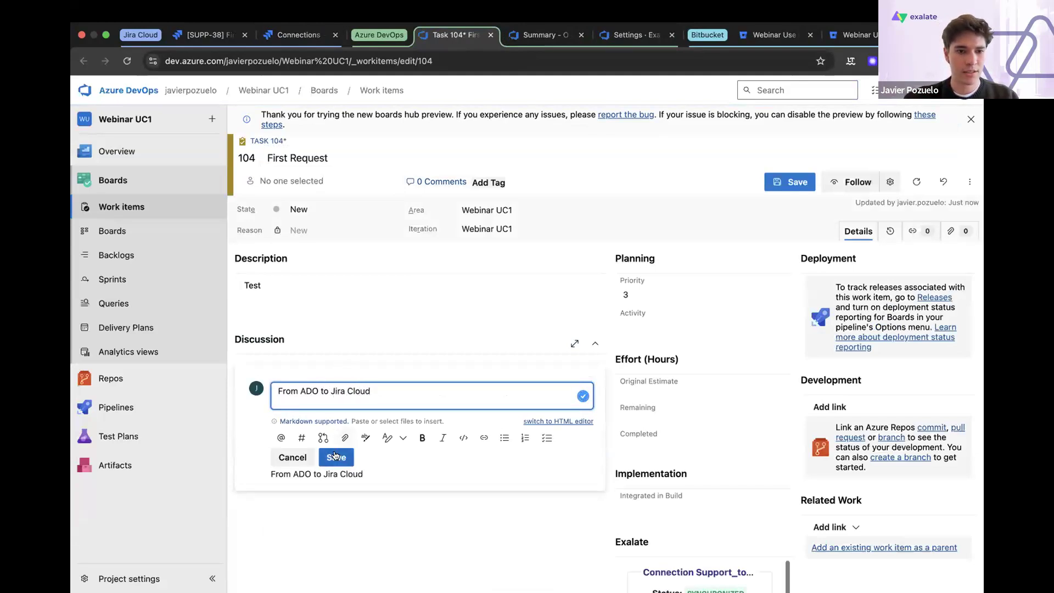
click(336, 457)
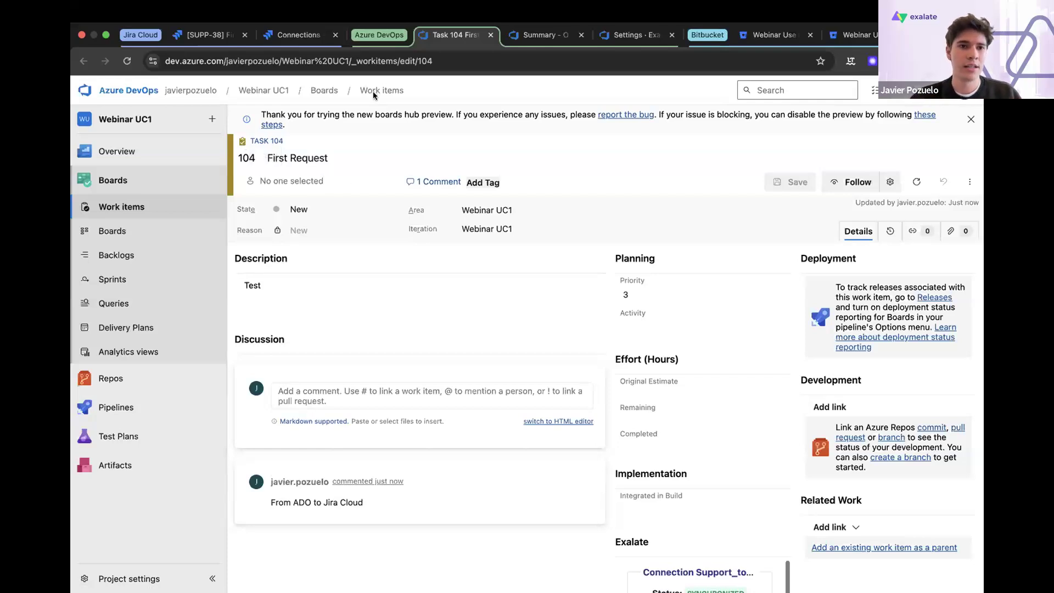
- Review the work item's Exalate link, switch to First Request in Jira and reload it to check its comments
scroll(409, 198, down, 5)
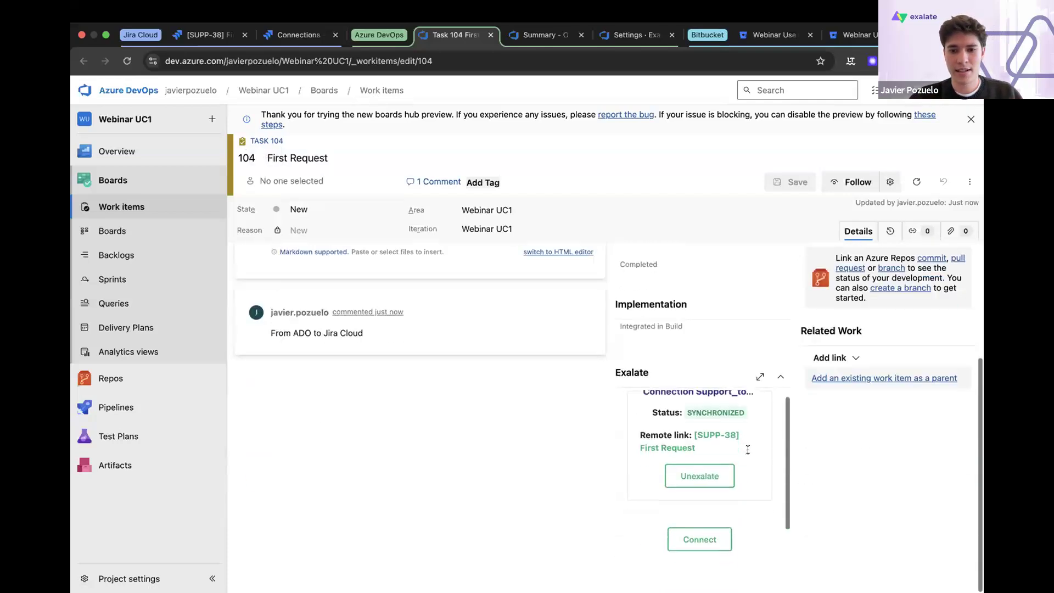
click(221, 36)
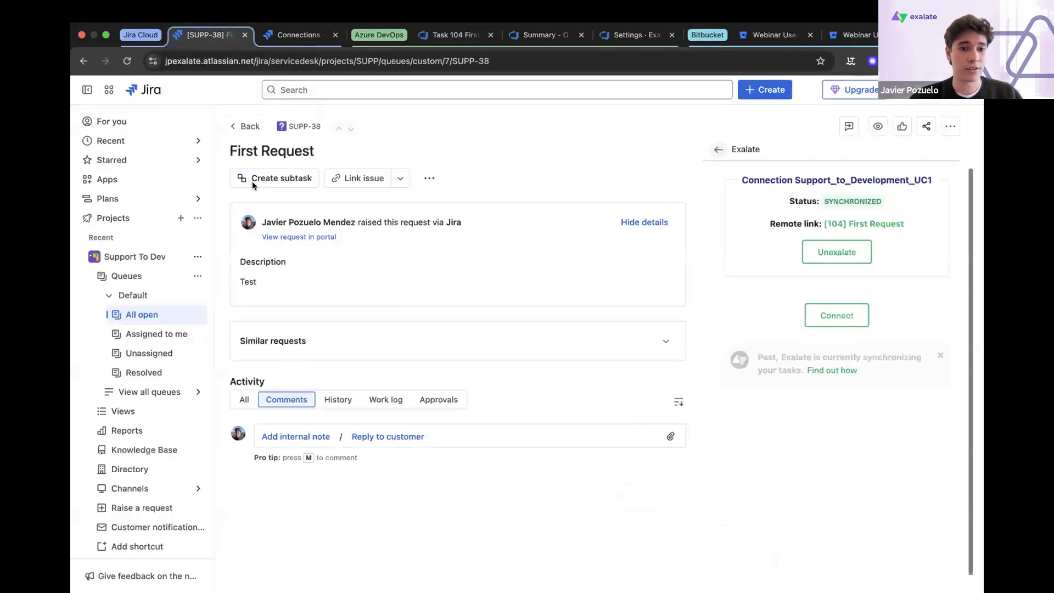
click(718, 149)
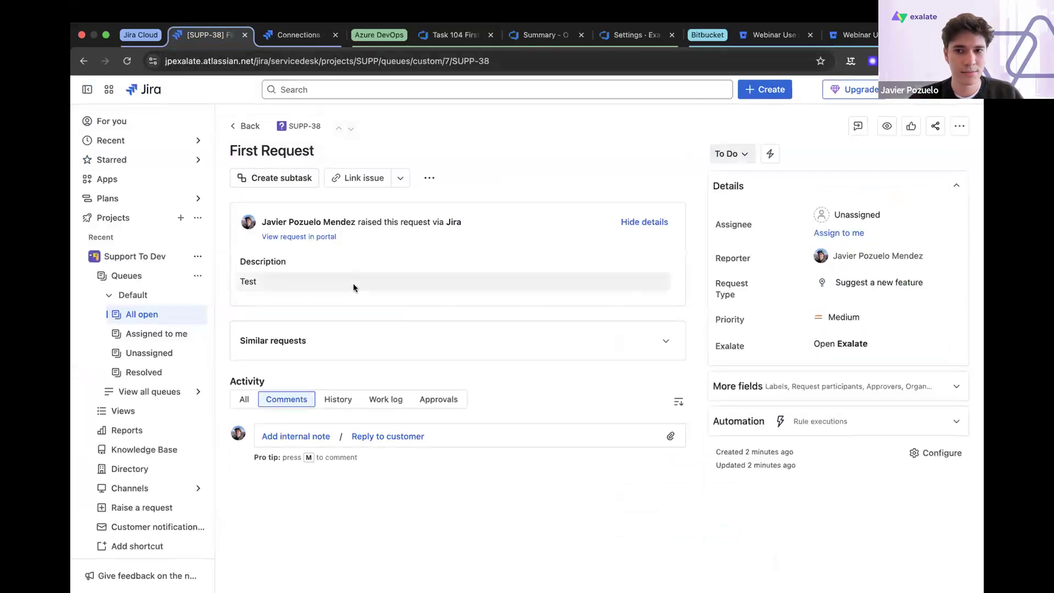
click(127, 62)
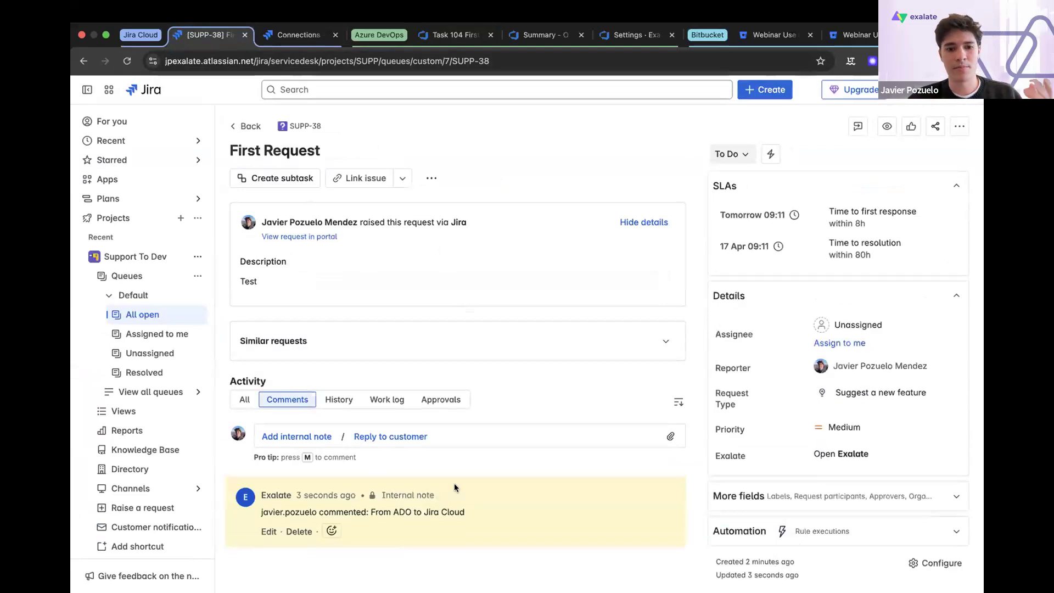
- Return to the Jira-side sync rules of the Support_to_Development_UC1 connection
click(311, 35)
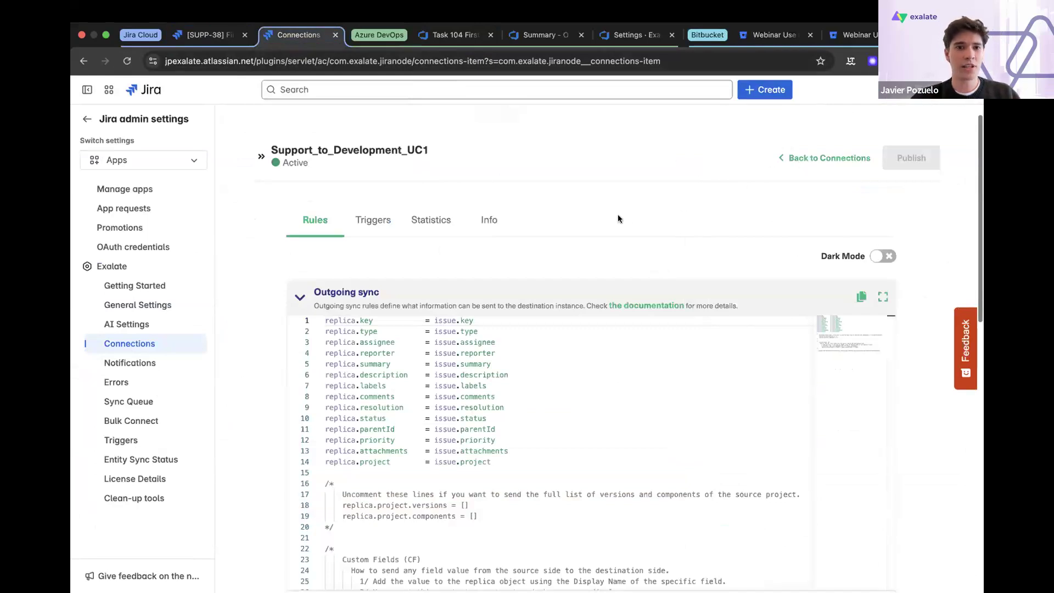
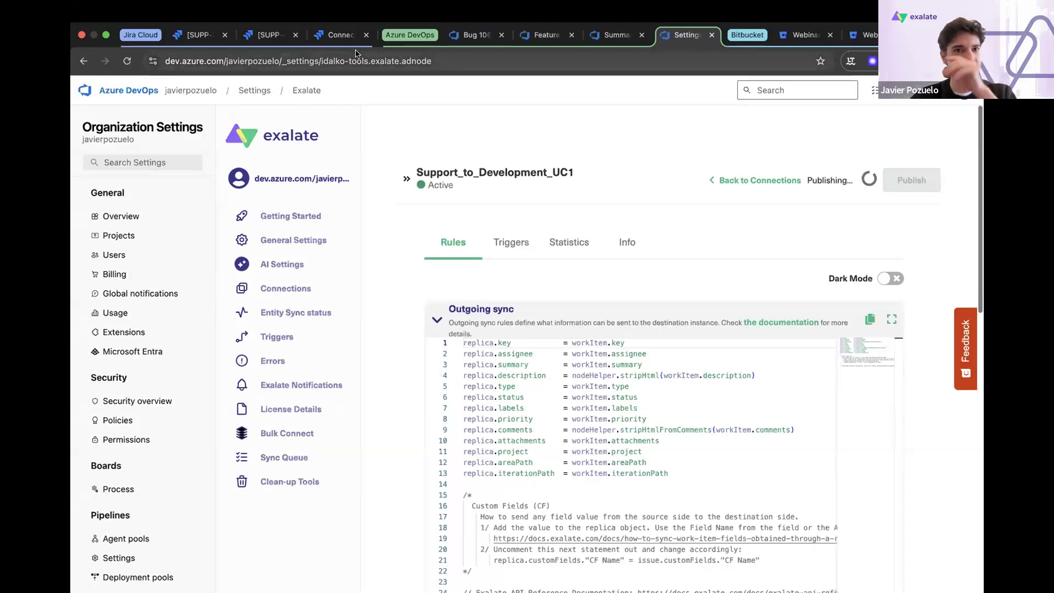
- Switch to the Jira-side rules of Support_to_Development_UC1 and add an empty line below the priority mapping in the Incoming sync script
click(341, 35)
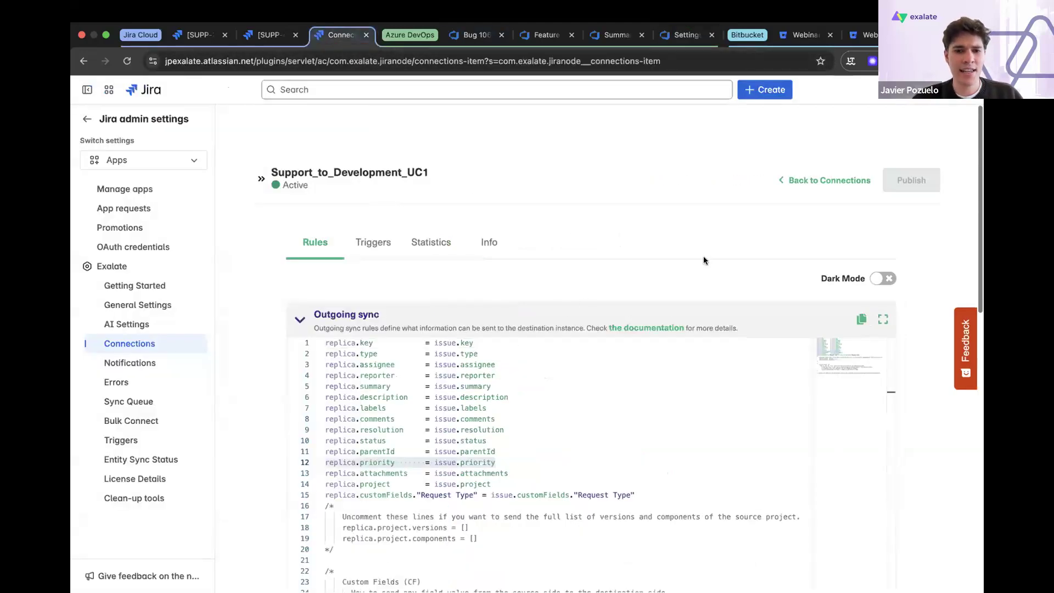
click(730, 376)
scroll(928, 434, down, 3)
scroll(929, 433, down, 10)
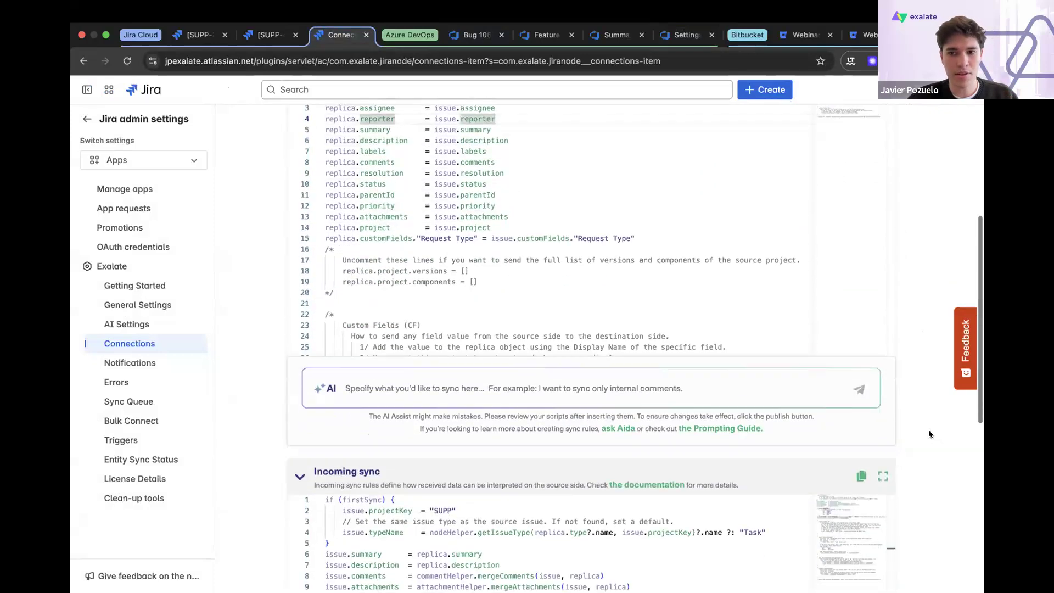
click(673, 439)
click(674, 445)
key(Return)
scroll(809, 426, down, 1)
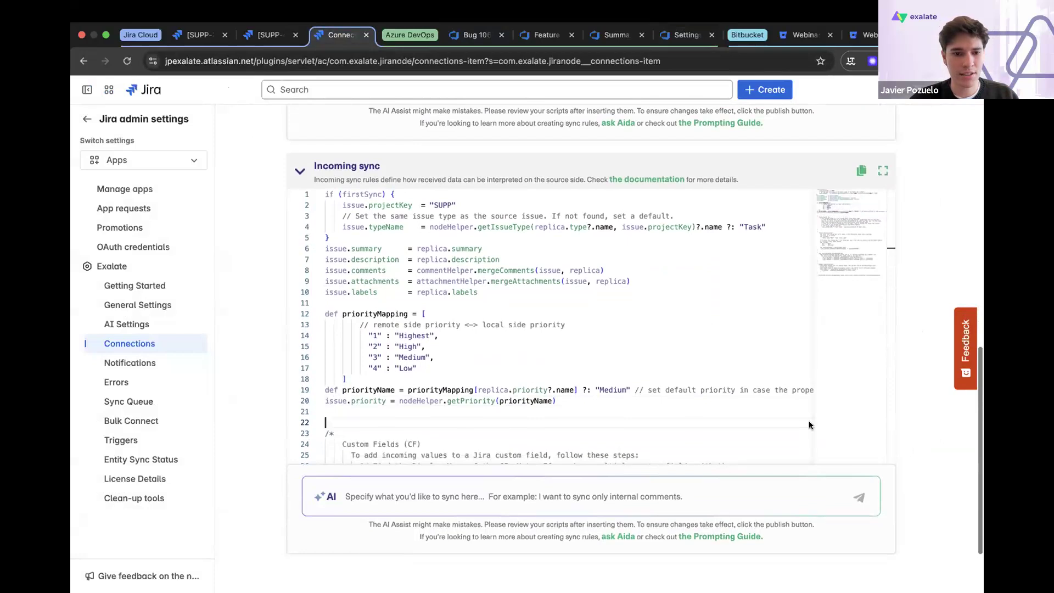
- Begin the AI prompt for the Incoming sync with: I need to syncrhonize the ADO statuses "New", "Active", and "Resolved"
click(439, 492)
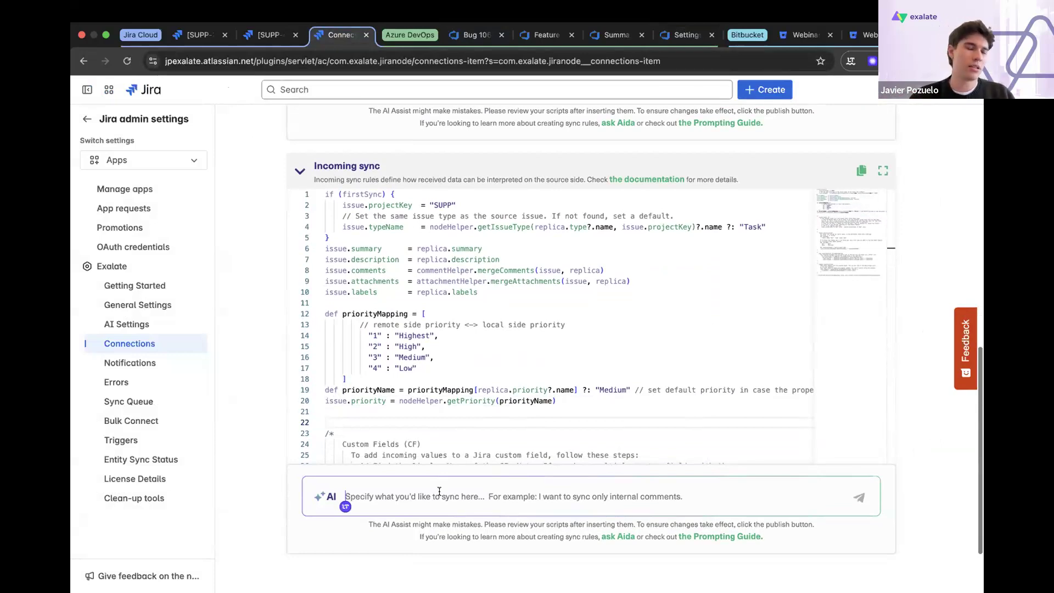
text(I need to syncrhonize)
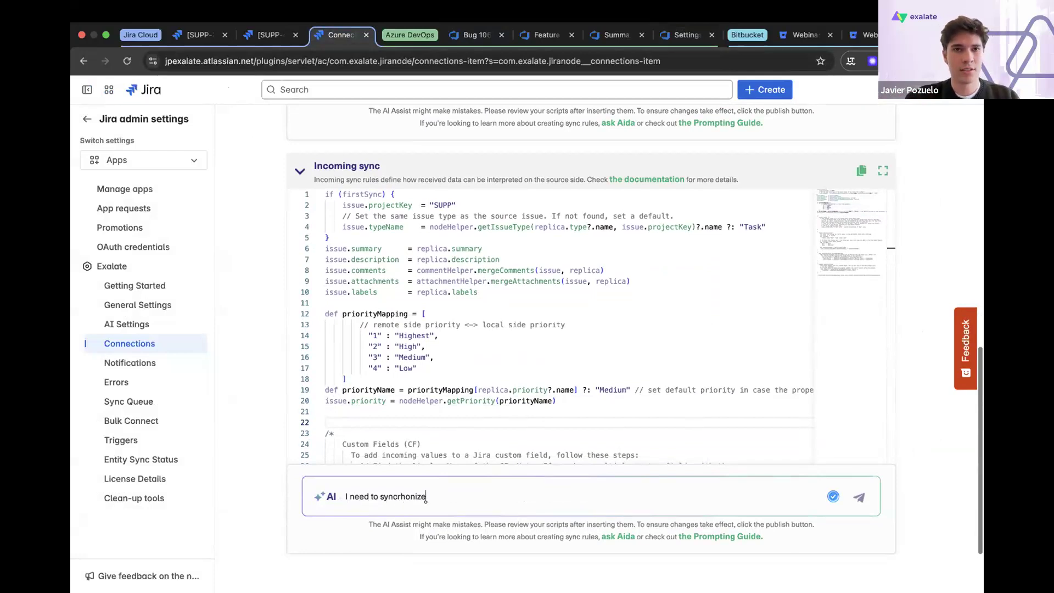
text( the ADO)
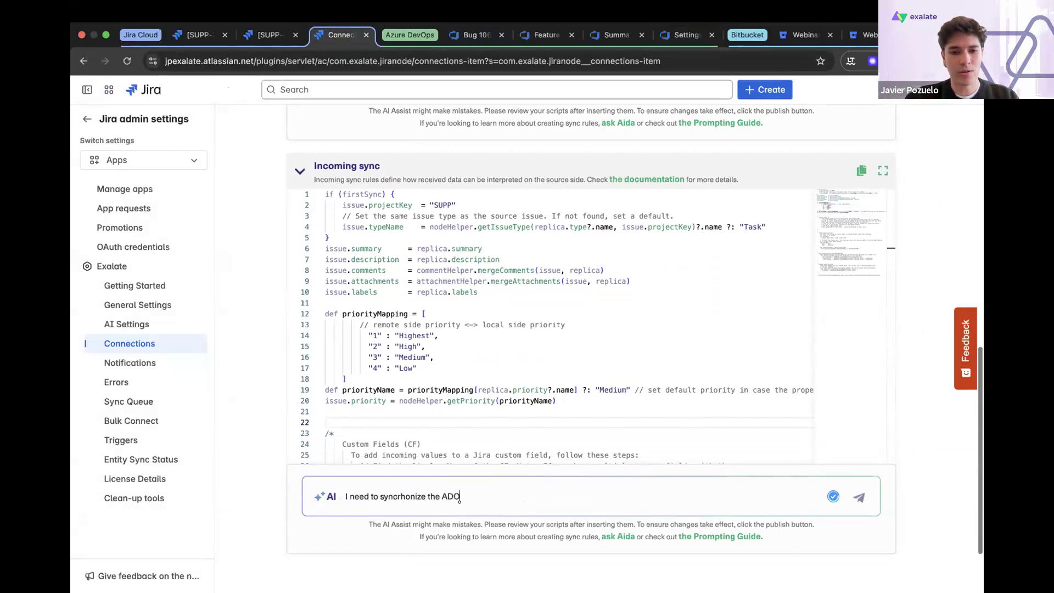
text( statuses)
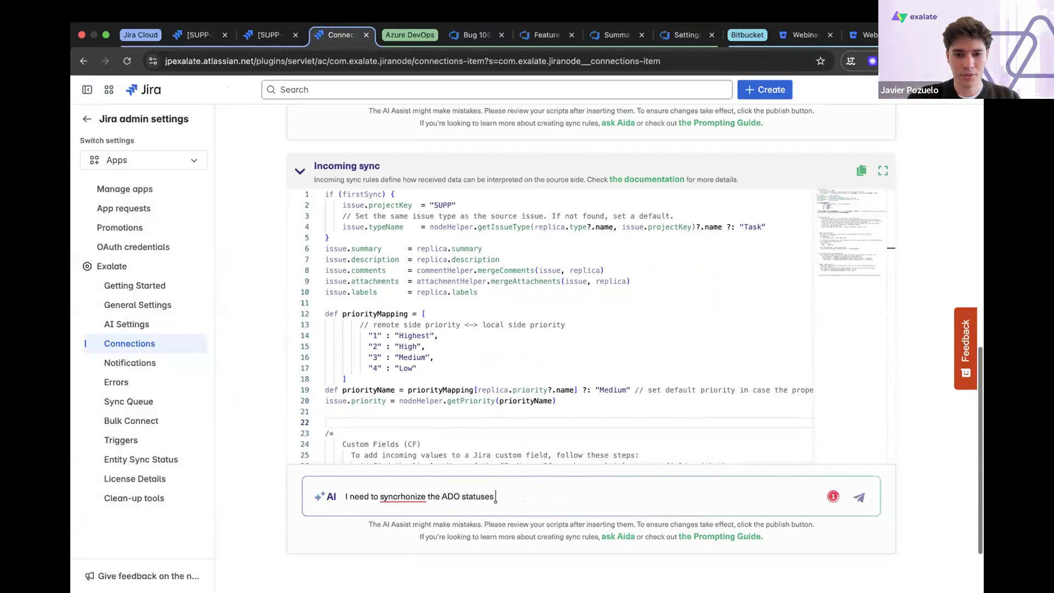
text( "New)
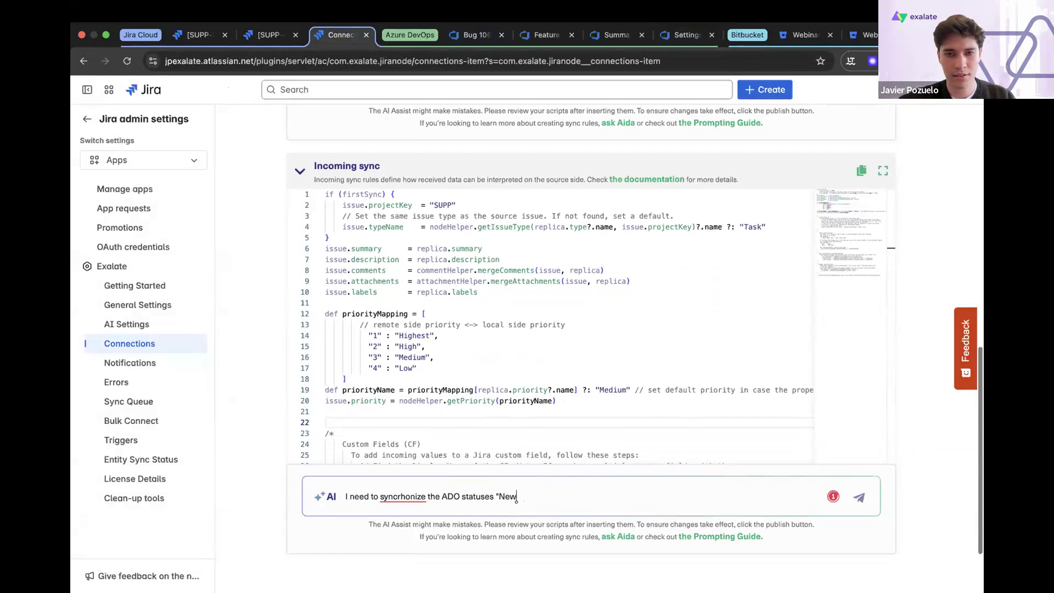
text(",)
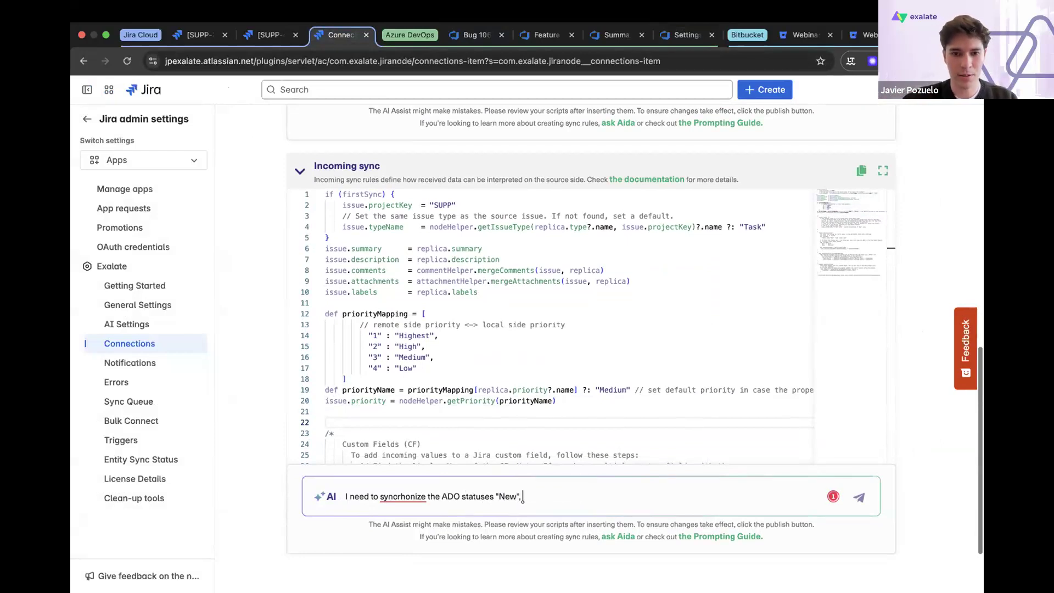
text( "Acrive)
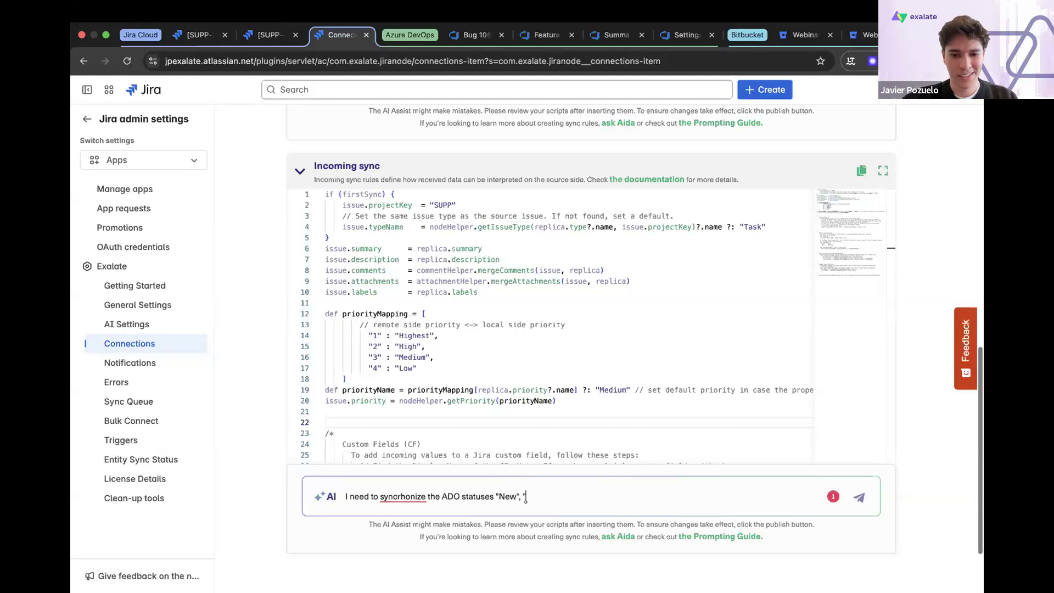
key(BackSpace)
key(BackSpace)
key(BackSpace)
key(BackSpace)
text(t)
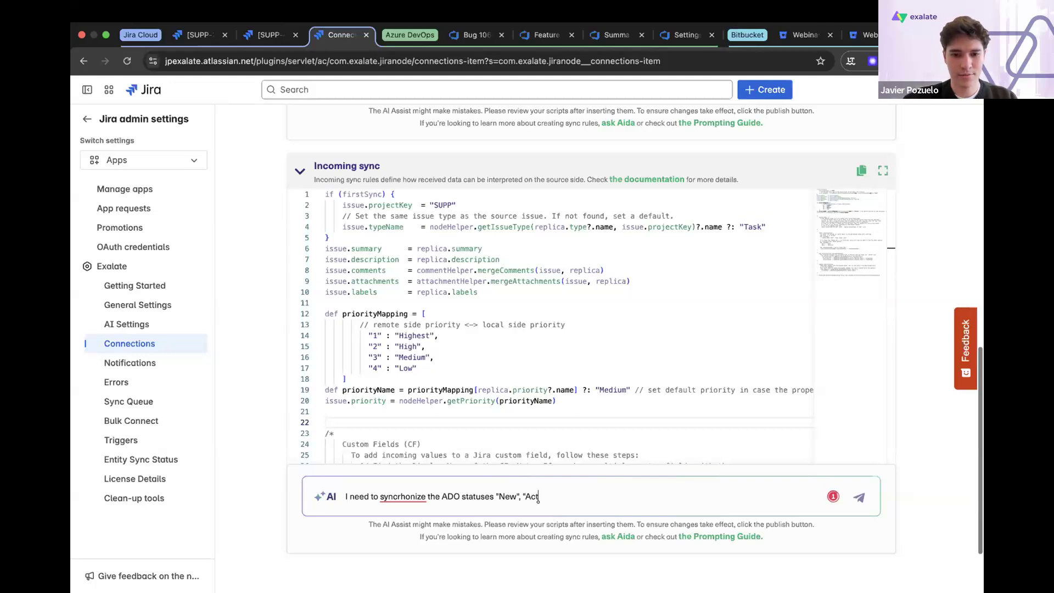
text(ive", )
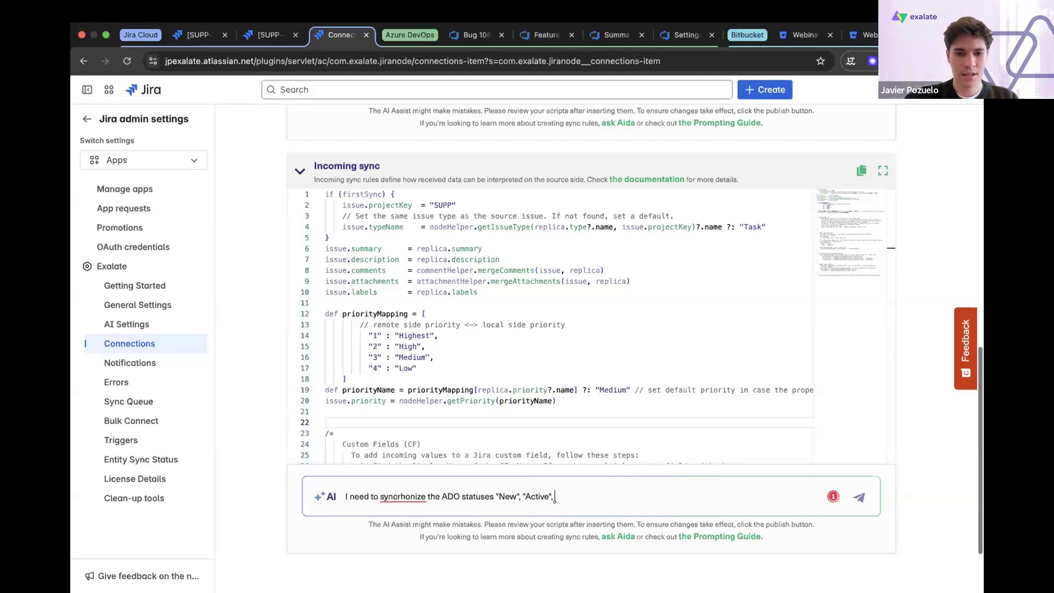
text(and "REsolved)
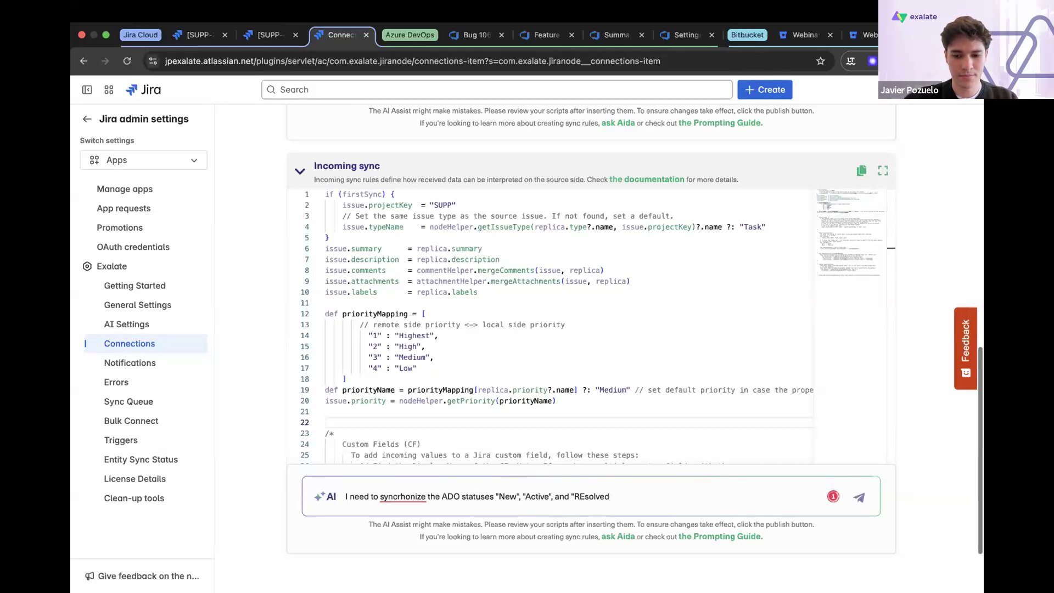
key(BackSpace)
key(BackSpace)
key(BackSpace)
key(BackSpace)
key(BackSpace)
key(BackSpace)
key(BackSpace)
text(esolved)
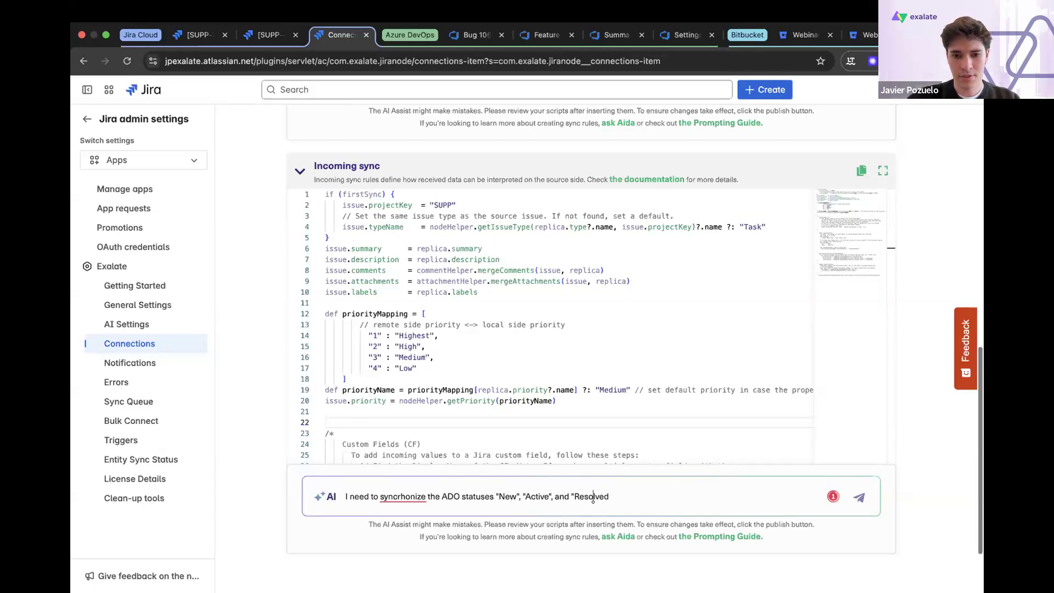
text(")
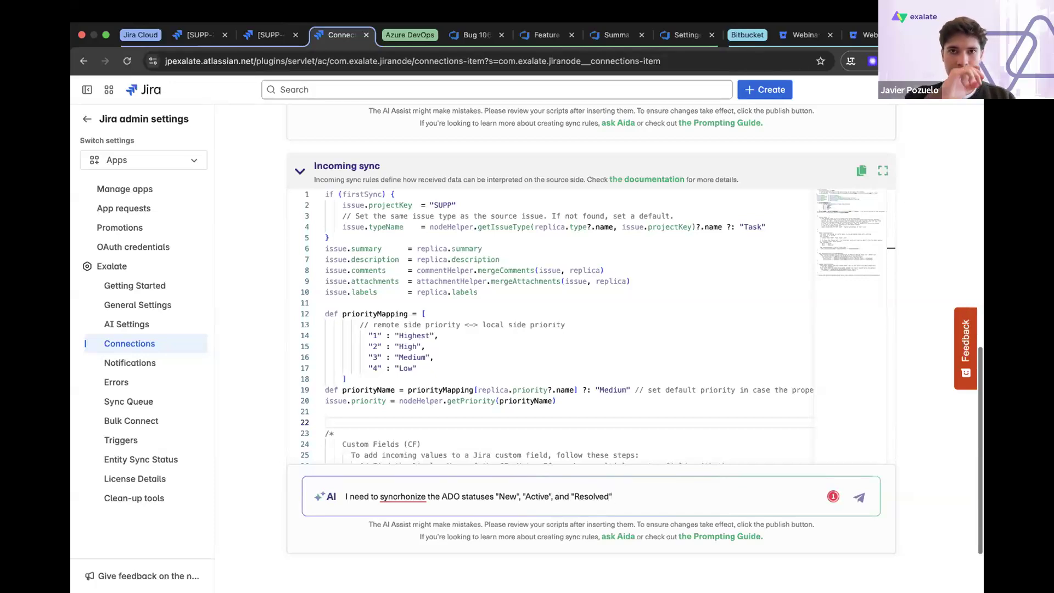
text( wi)
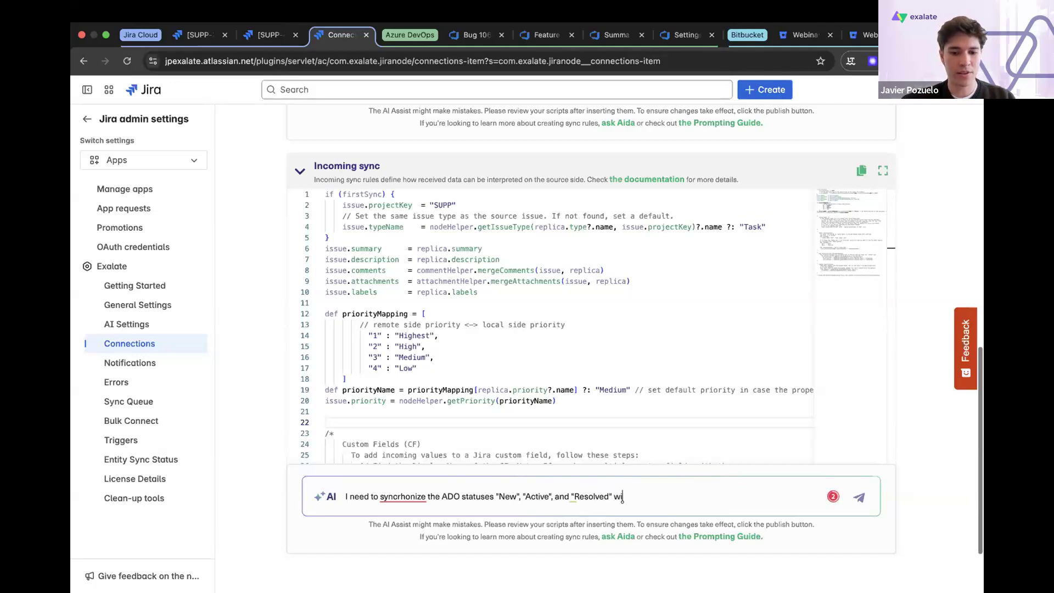
text(th the cor)
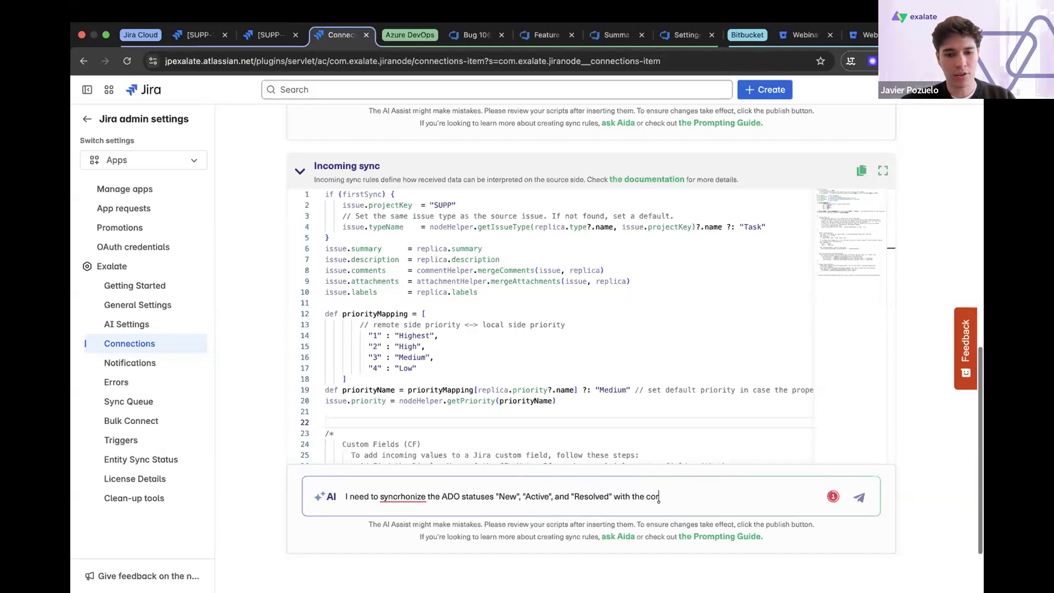
text(responding)
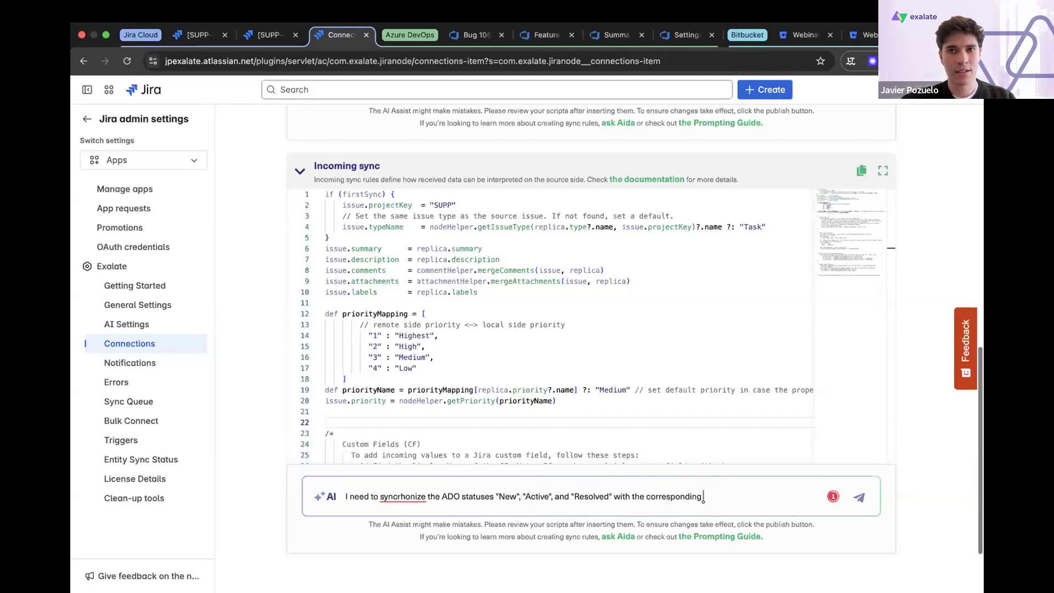
text( Jira)
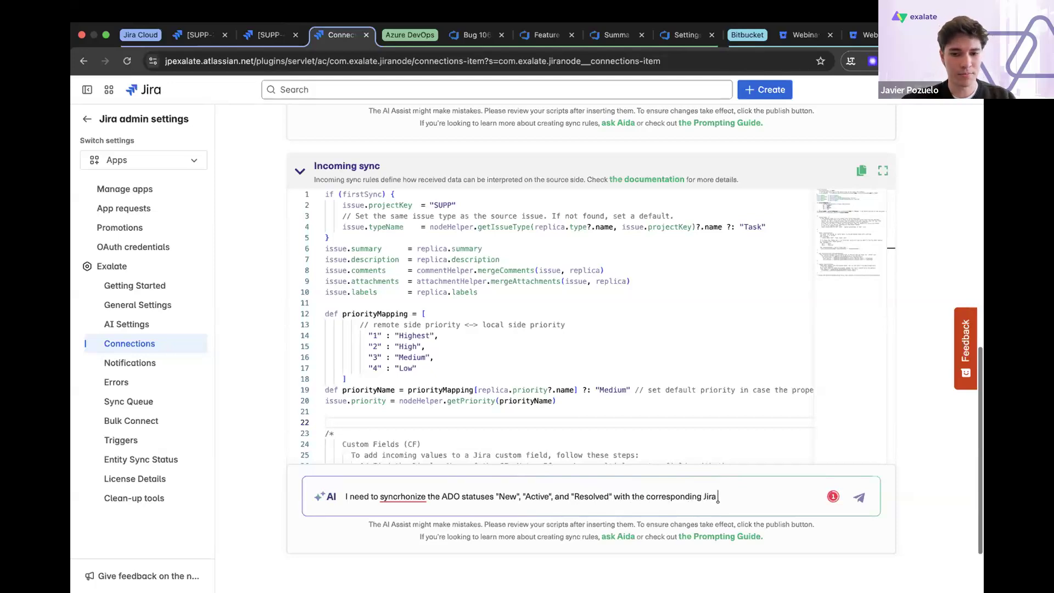
text( Cloud status)
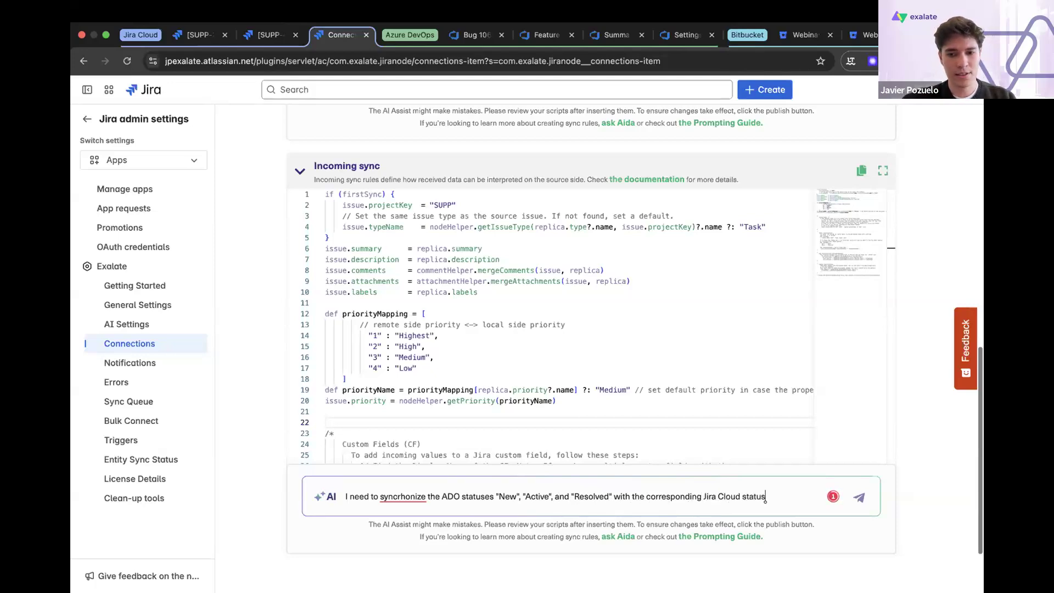
text(es 'To Do')
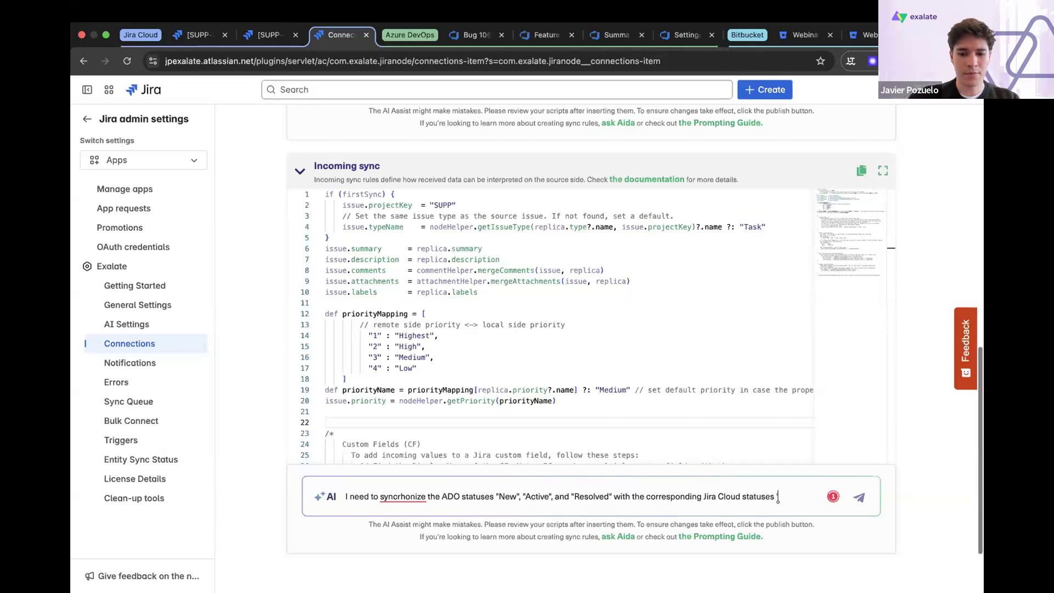
text(,)
text( "I)
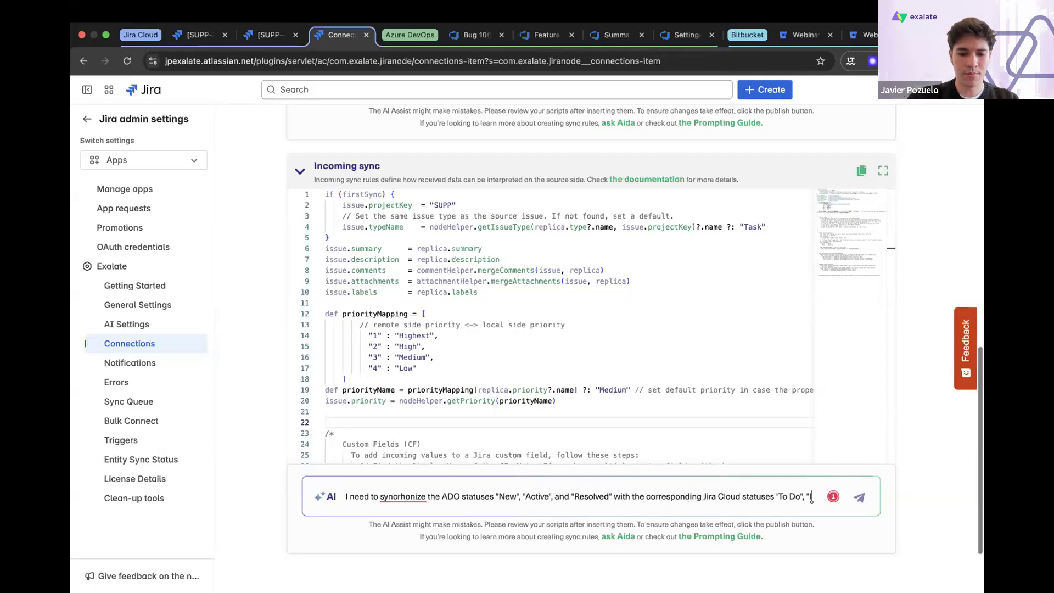
text(n progress)
- Complete the AI prompt with: with the corresponding Jira Cloud statuses "To Do", "In Progress" and "Done", and submit it
key(BackSpace)
text(Progress)
click(478, 510)
text(" and "Done)
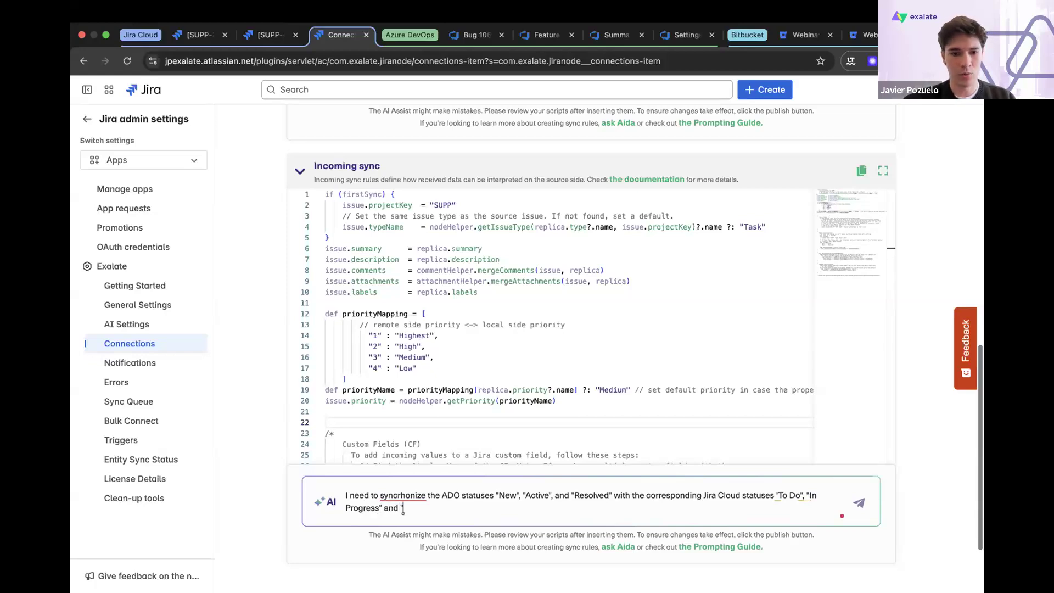
text(")
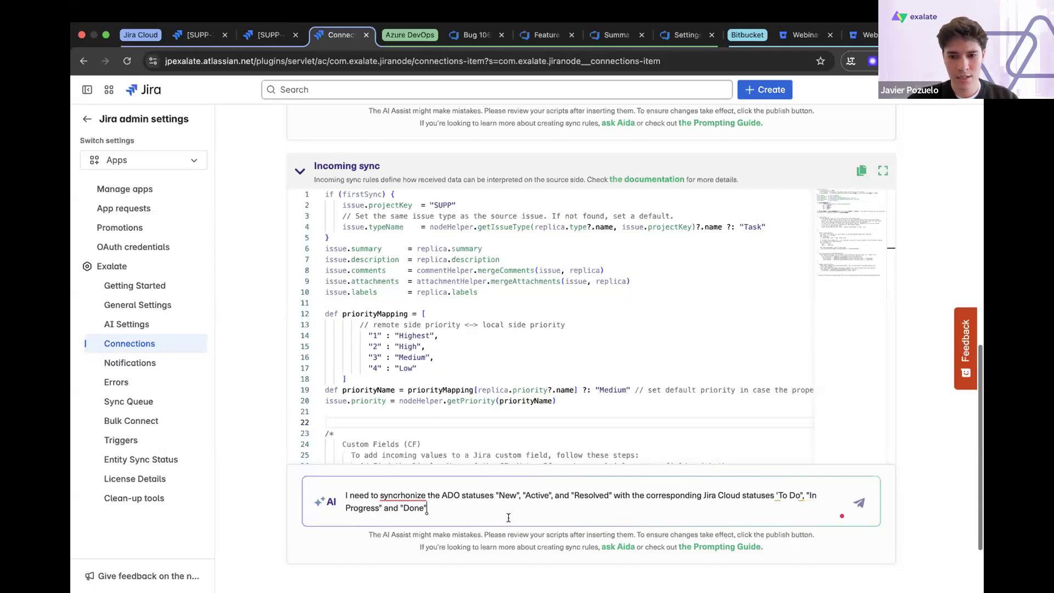
click(777, 496)
key(BackSpace)
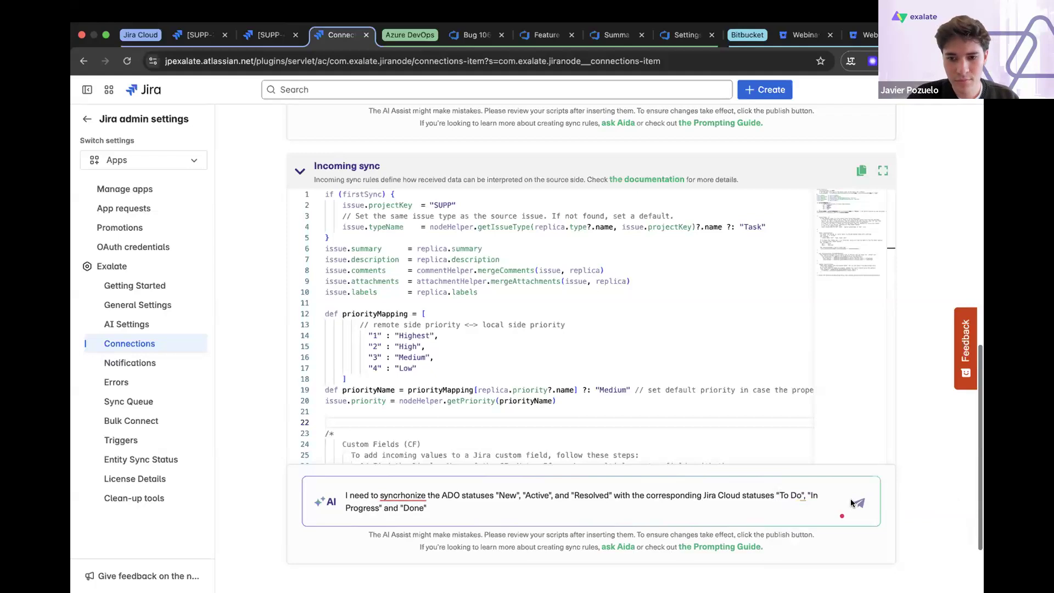
click(858, 502)
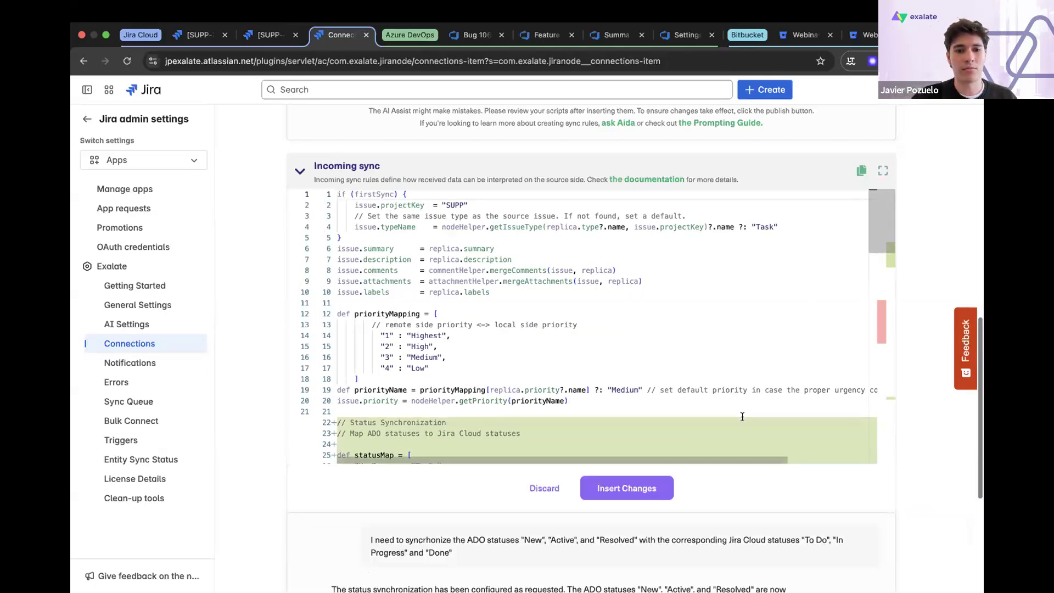
- Review the generated status mapping, insert it into the Incoming sync script and publish the connection rules
scroll(742, 416, down, 5)
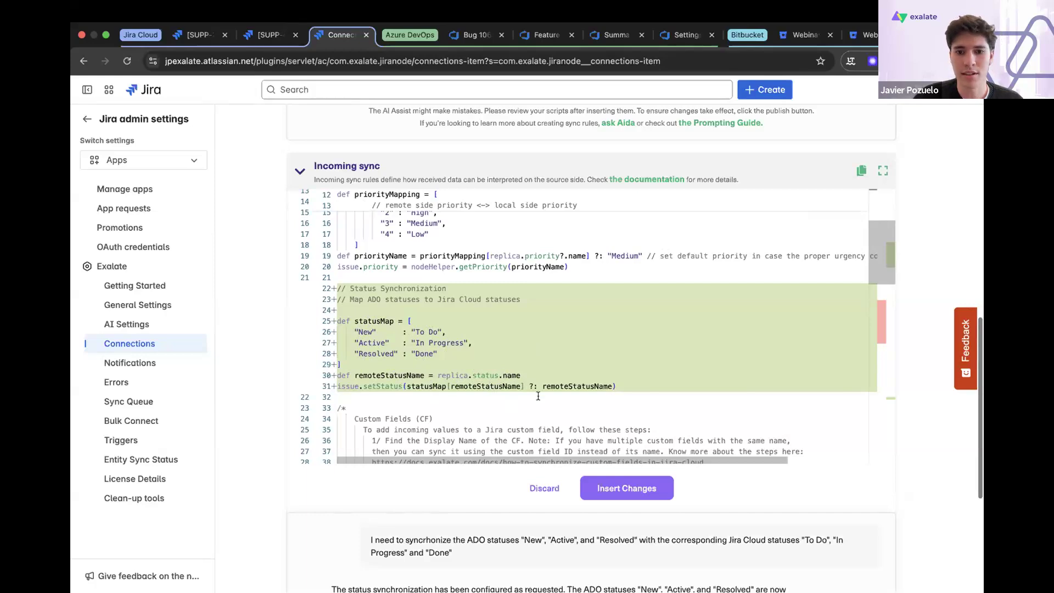
click(651, 488)
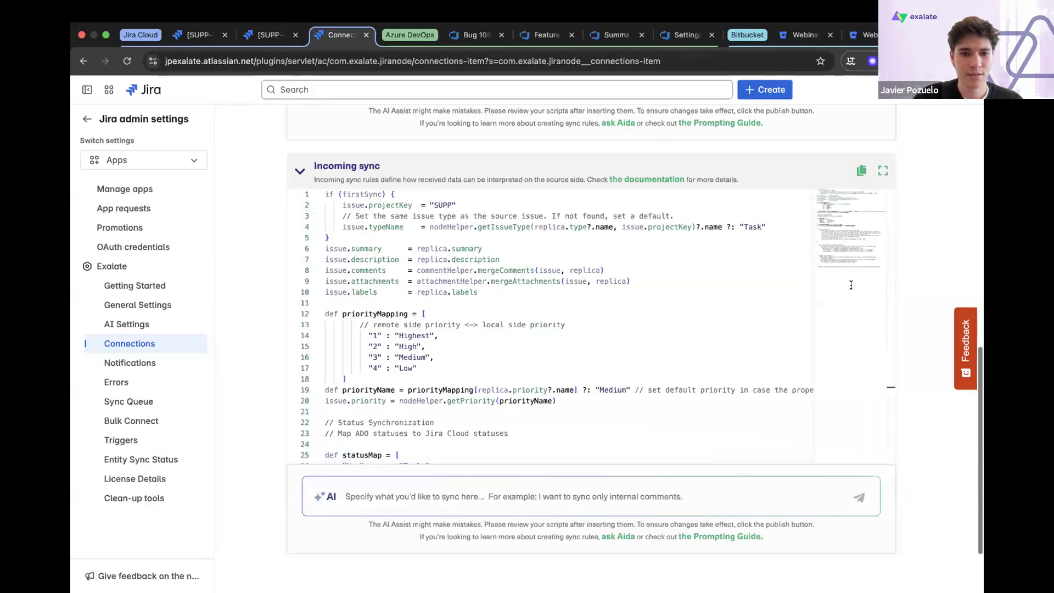
scroll(851, 285, down, 5)
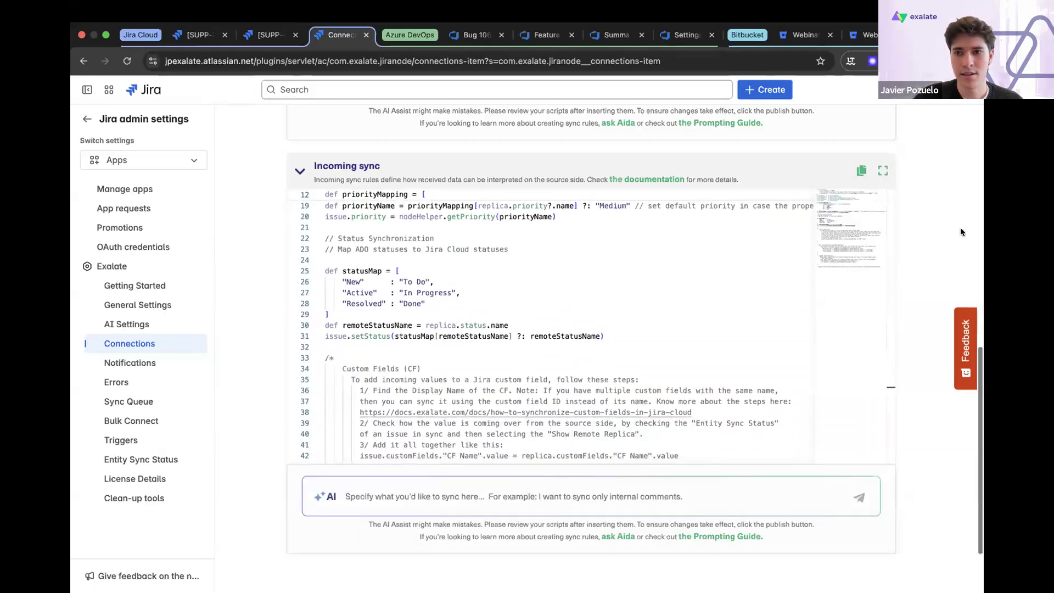
scroll(962, 232, up, 10)
click(915, 177)
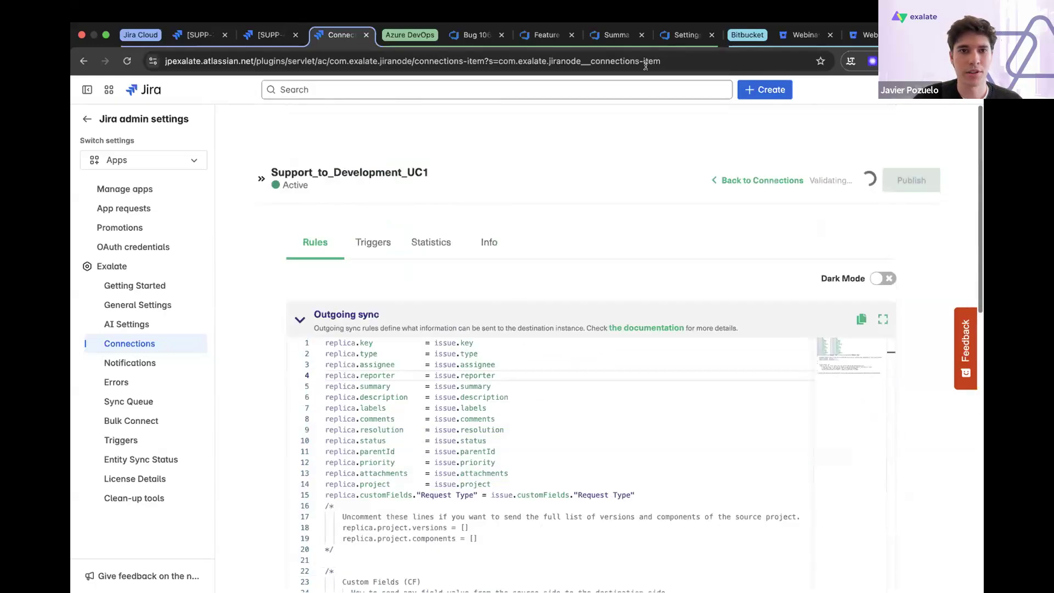
- Open Feature request #1 in Jira and change its status to In Progress
click(200, 35)
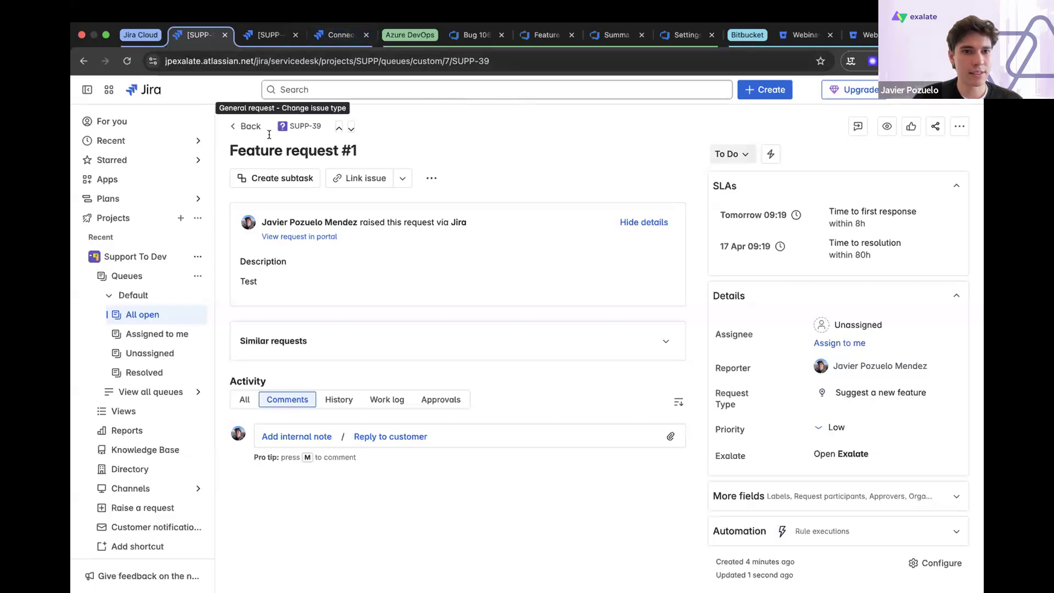
click(738, 155)
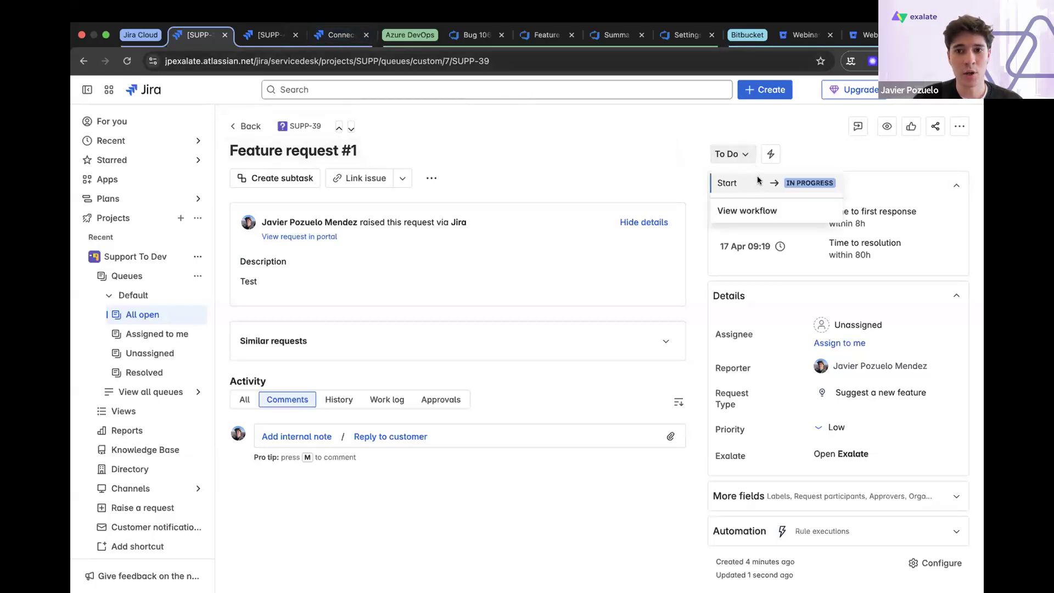
click(753, 183)
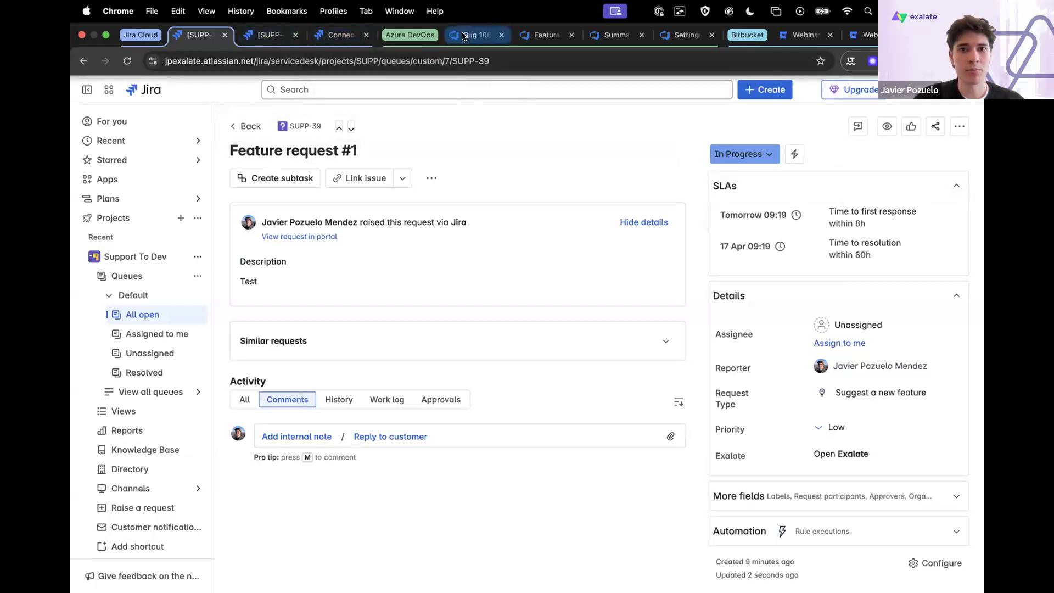
- Switch to Azure DevOps, set the state of Feature request #1 to Resolved and save the work item
click(541, 35)
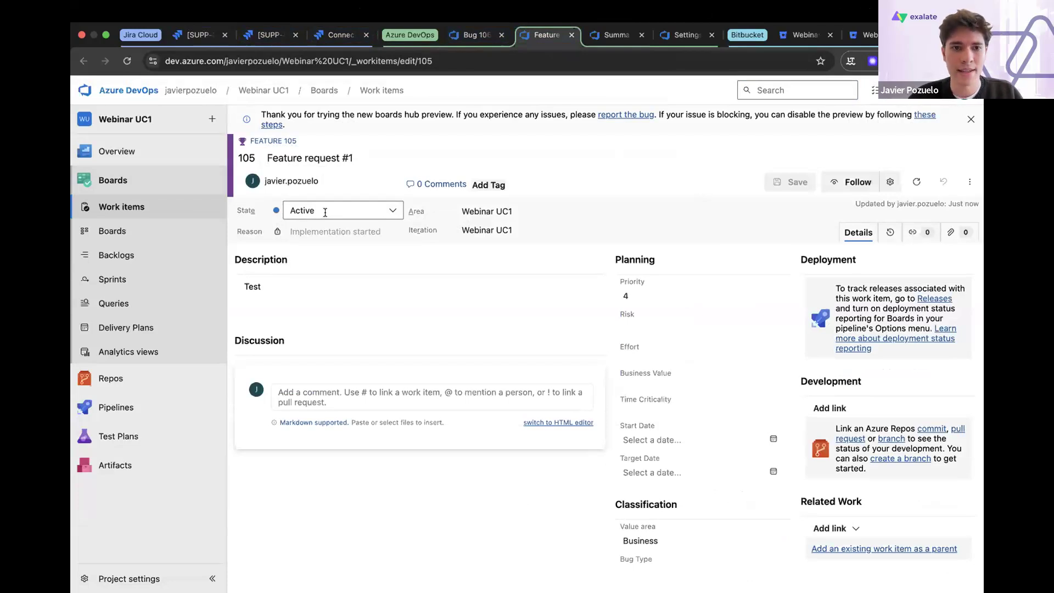
click(383, 210)
click(391, 211)
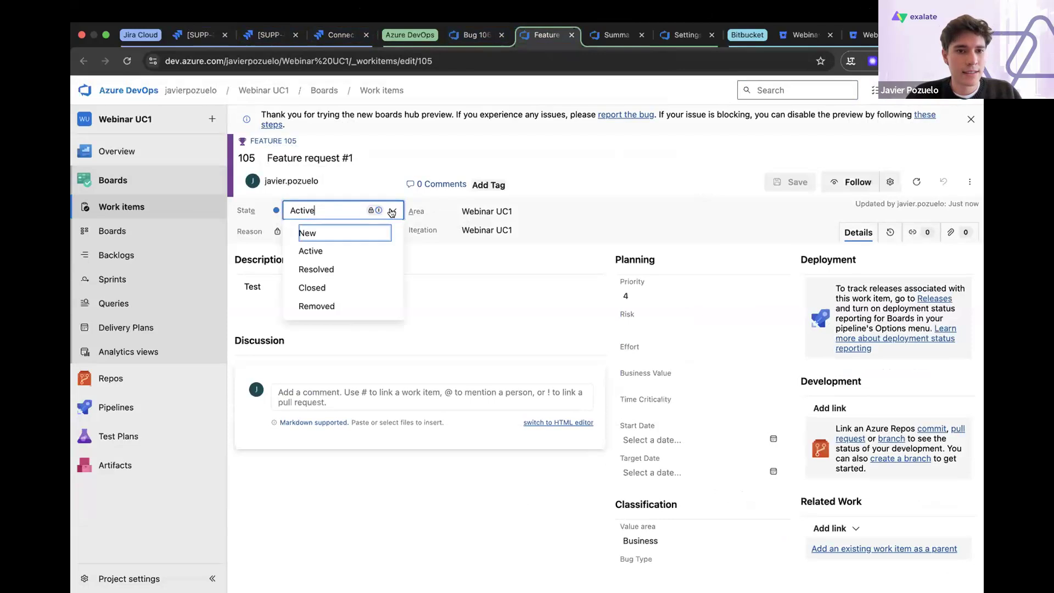
click(340, 271)
click(771, 183)
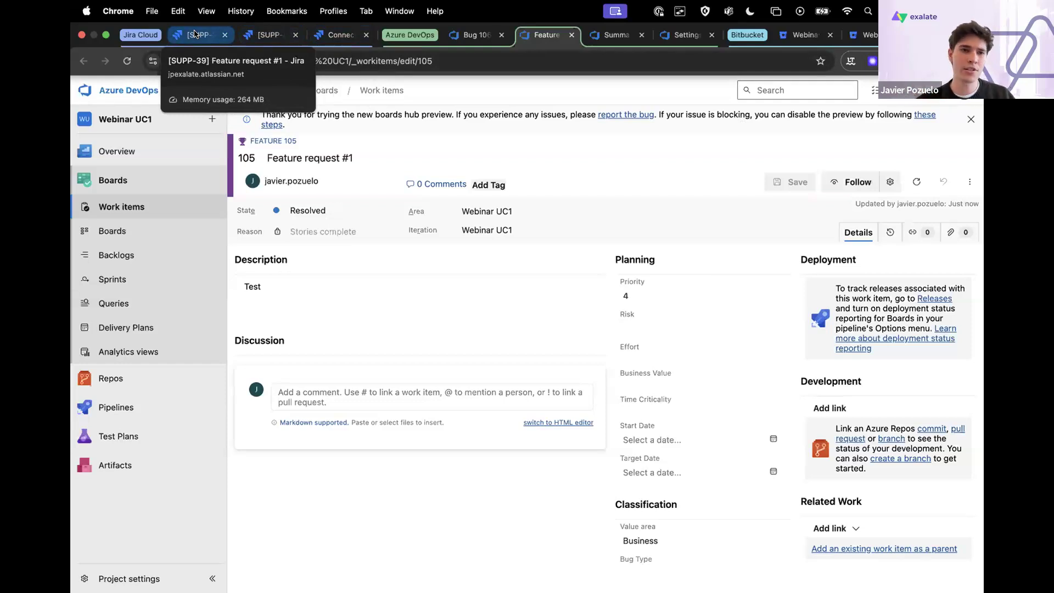
- Return to Feature request #1 in Jira, inspect its available status transitions and reload the page to check for the synchronized status
click(195, 34)
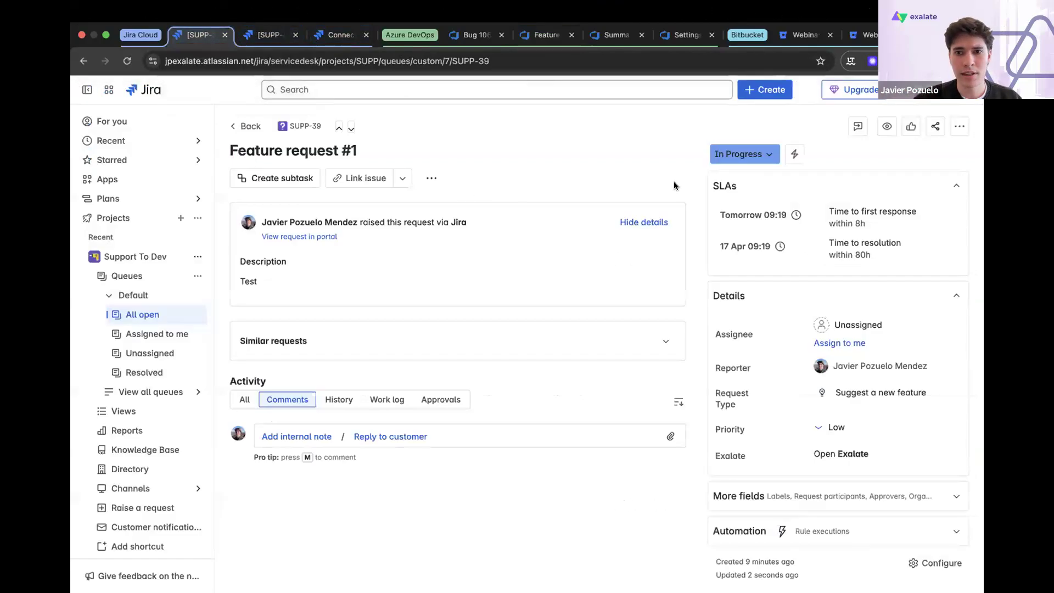
click(765, 159)
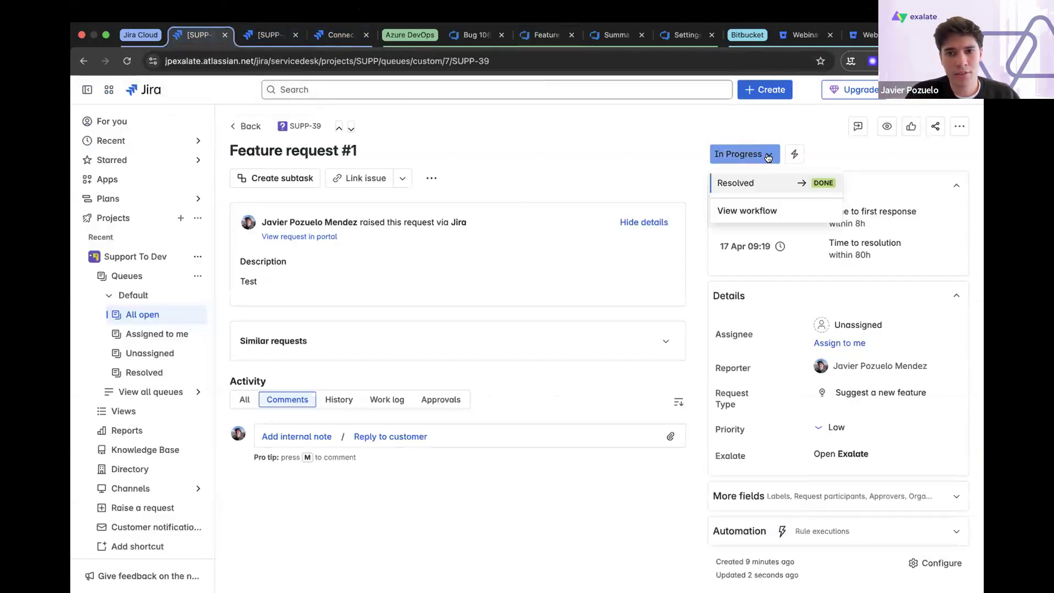
click(779, 114)
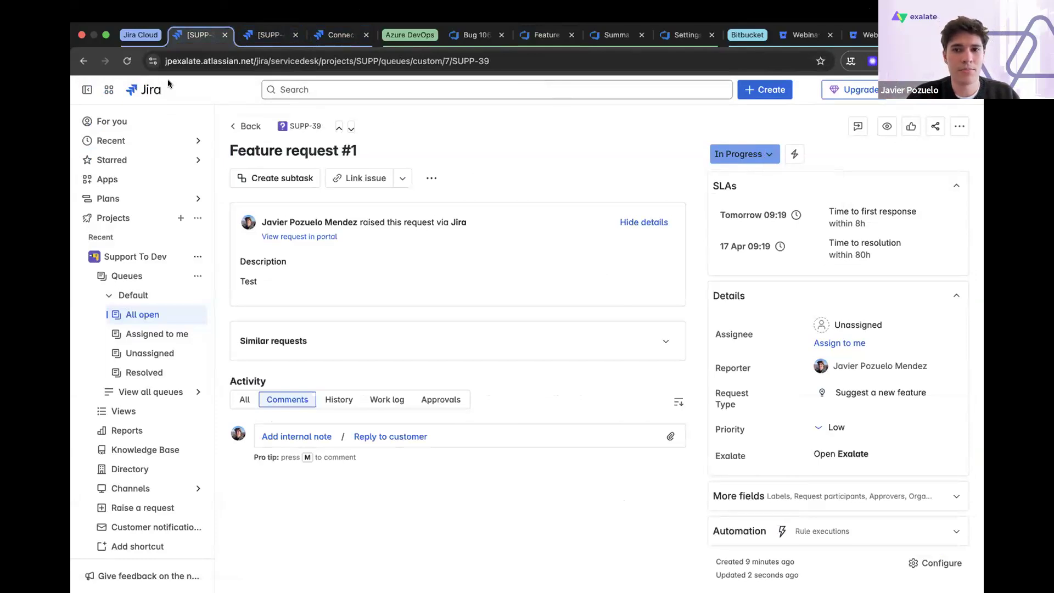
click(127, 62)
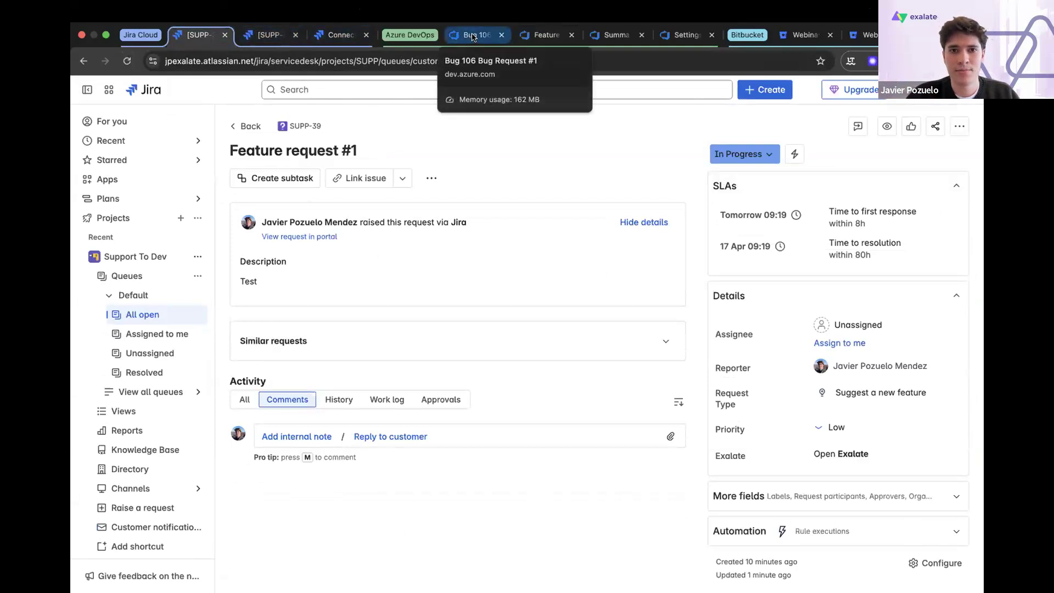
- Check the Exalate synchronization status on the Azure DevOps feature, then go back to the Jira request
click(547, 36)
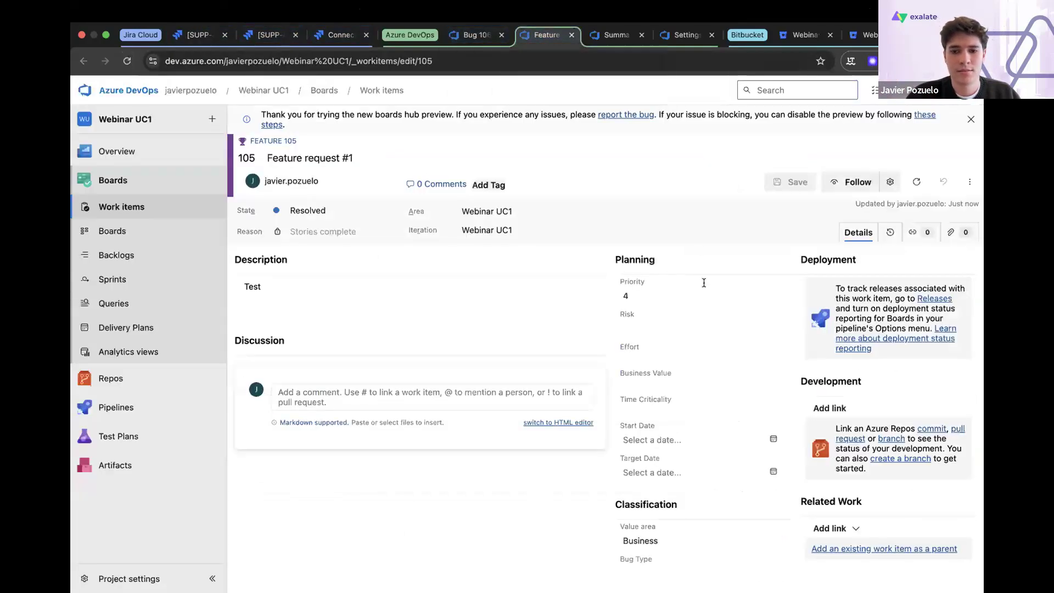
scroll(700, 464, down, 5)
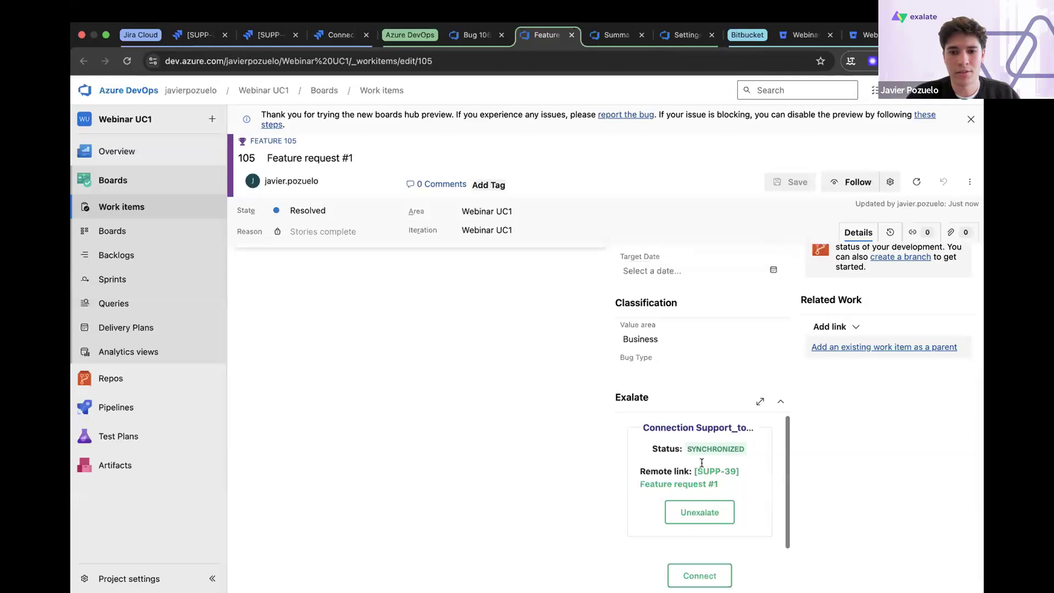
scroll(693, 373, up, 5)
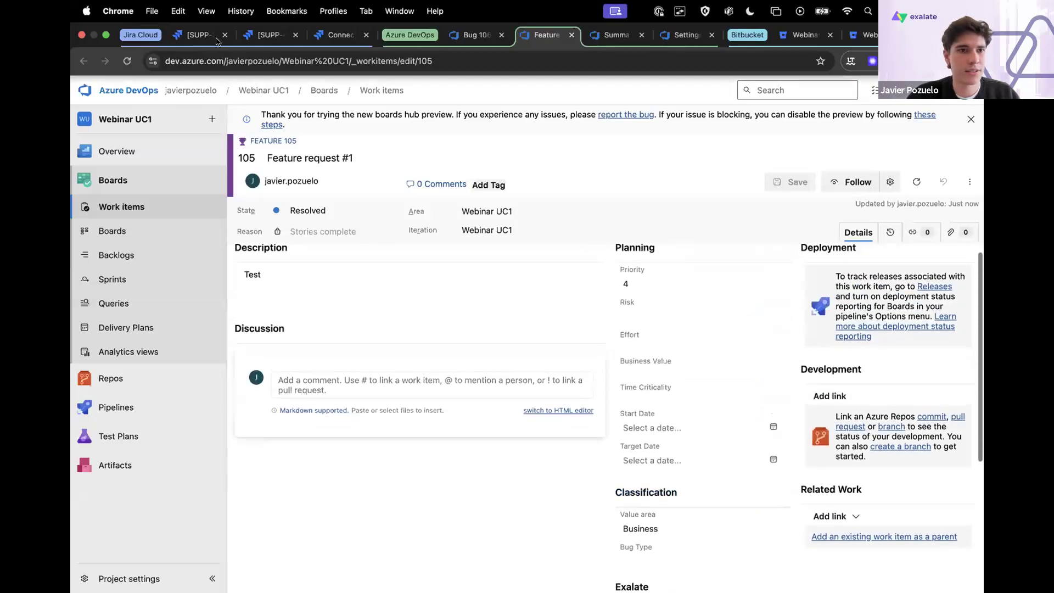
click(217, 39)
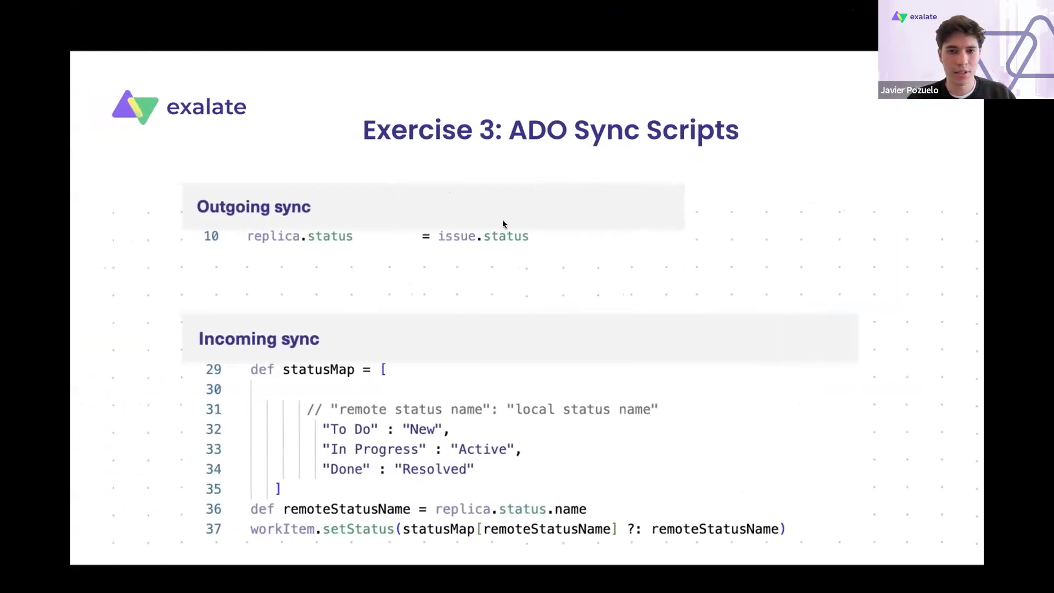
key(Right)
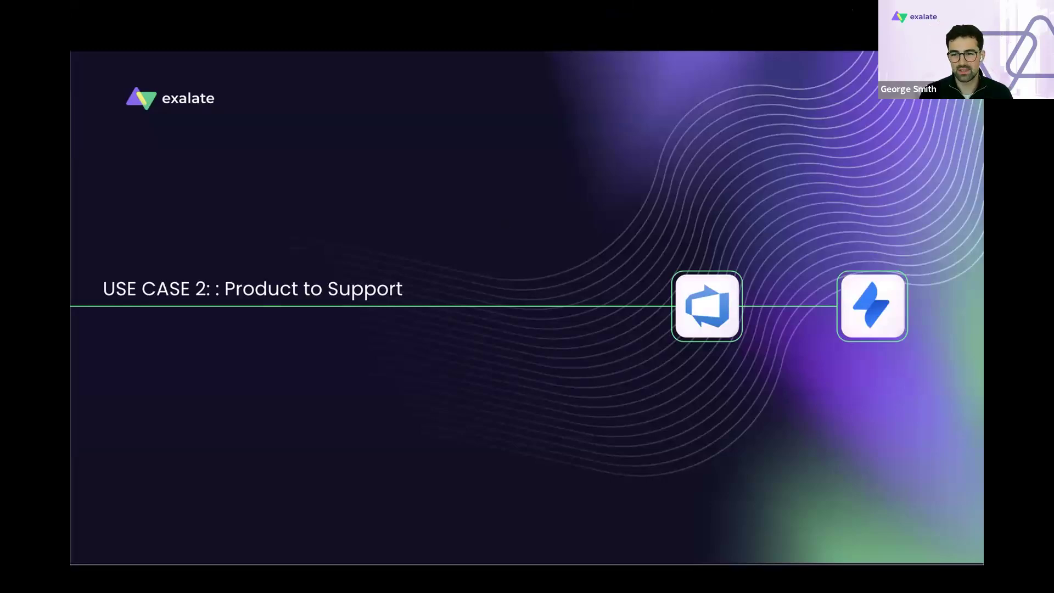
key(Right)
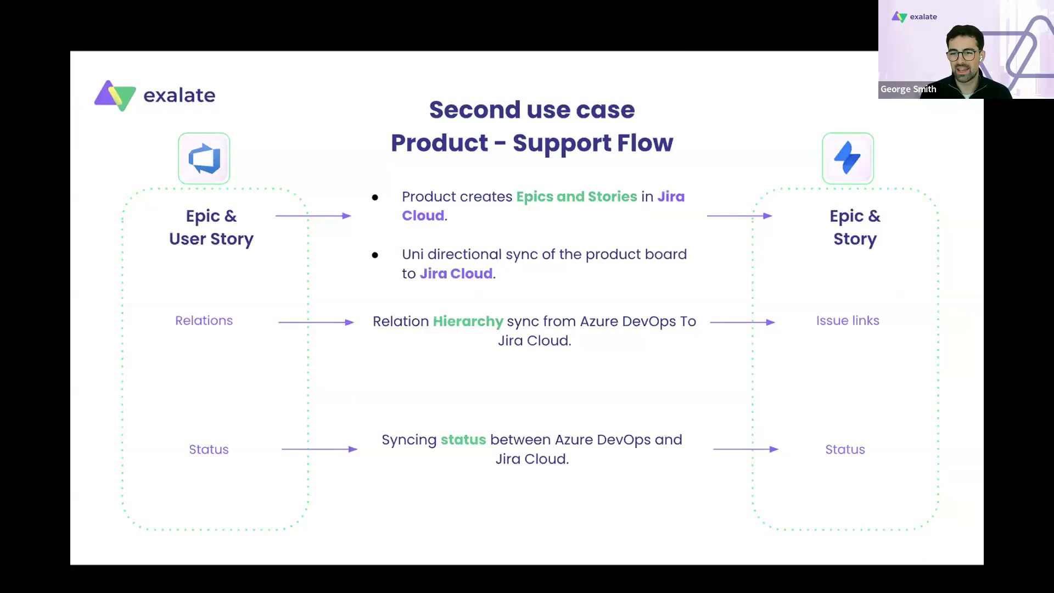
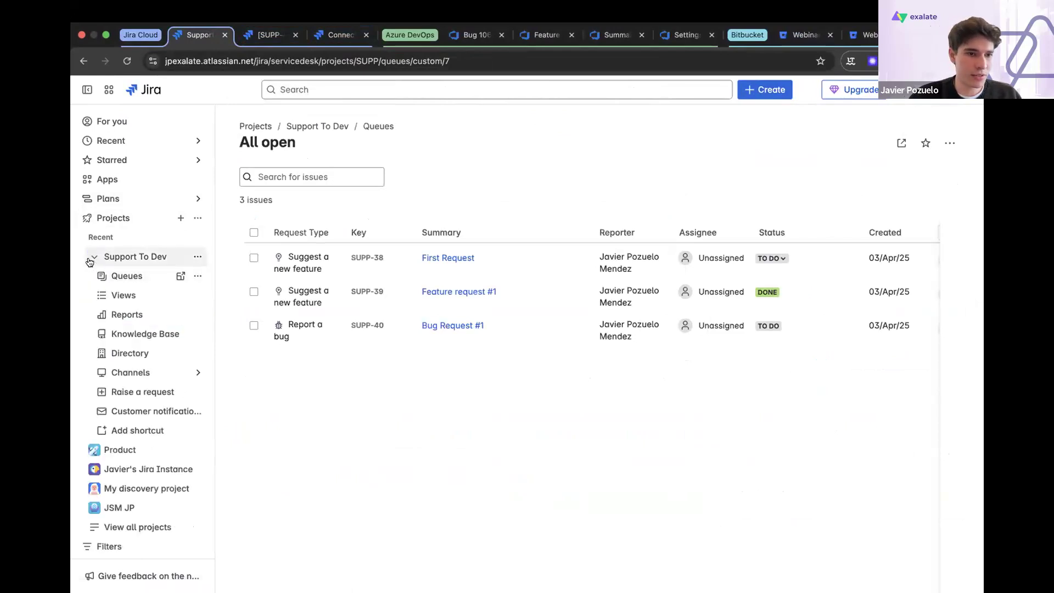
- Open the Product project's PROD board in Jira and close the leftover support request tab
click(92, 258)
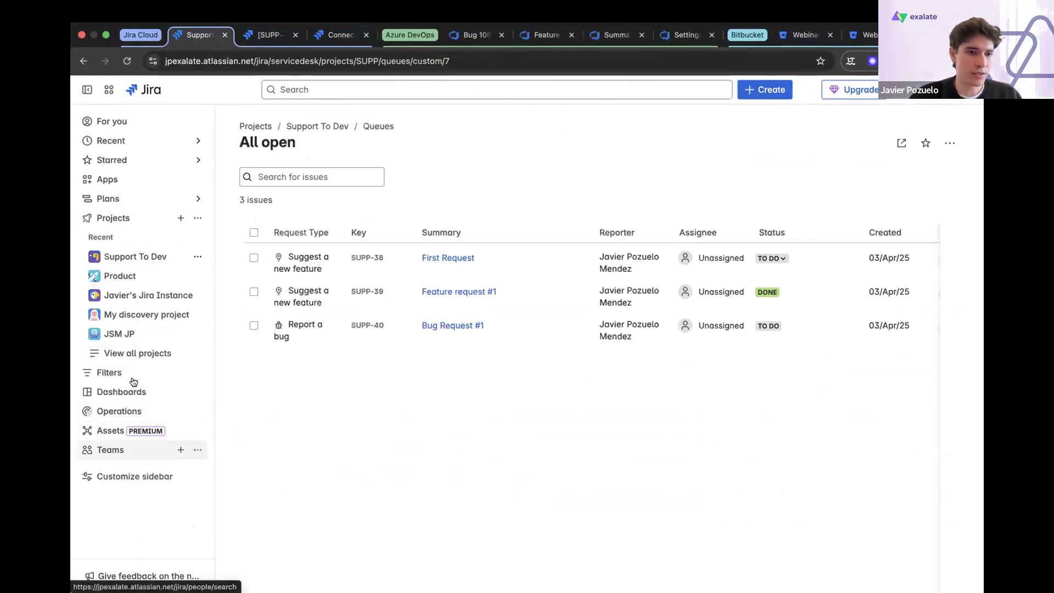
click(144, 279)
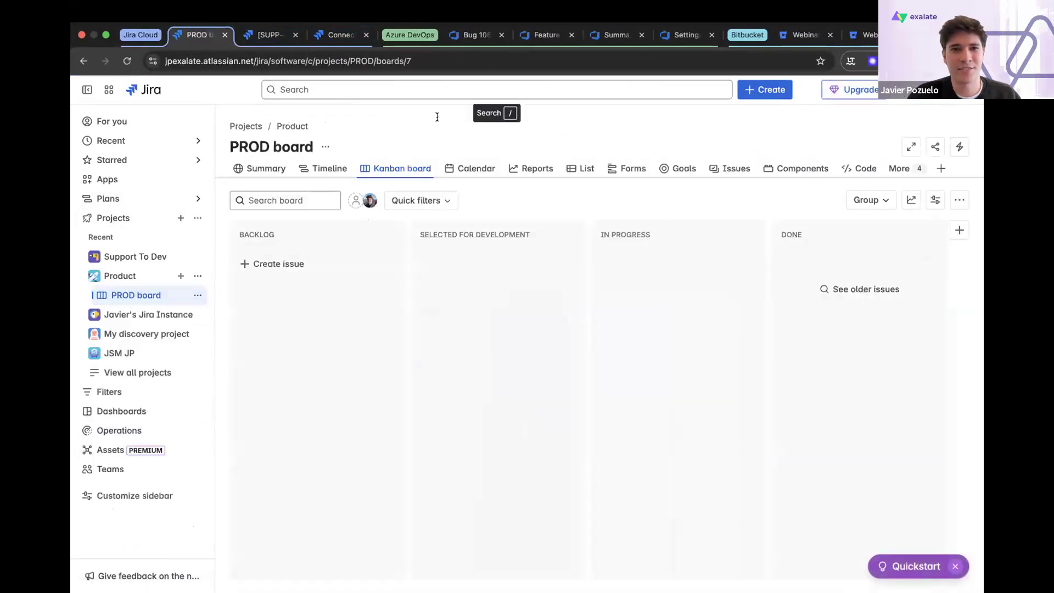
click(295, 35)
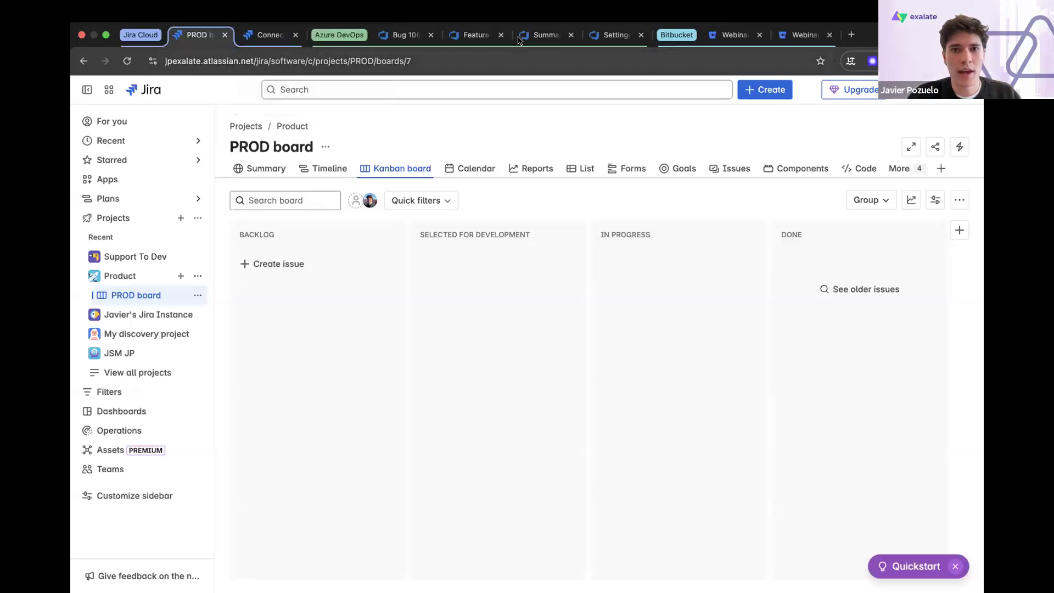
- Close the Azure DevOps bug and feature tabs and open the Webinar UC2 project from the organization's project list
click(424, 36)
click(430, 35)
click(431, 35)
click(211, 92)
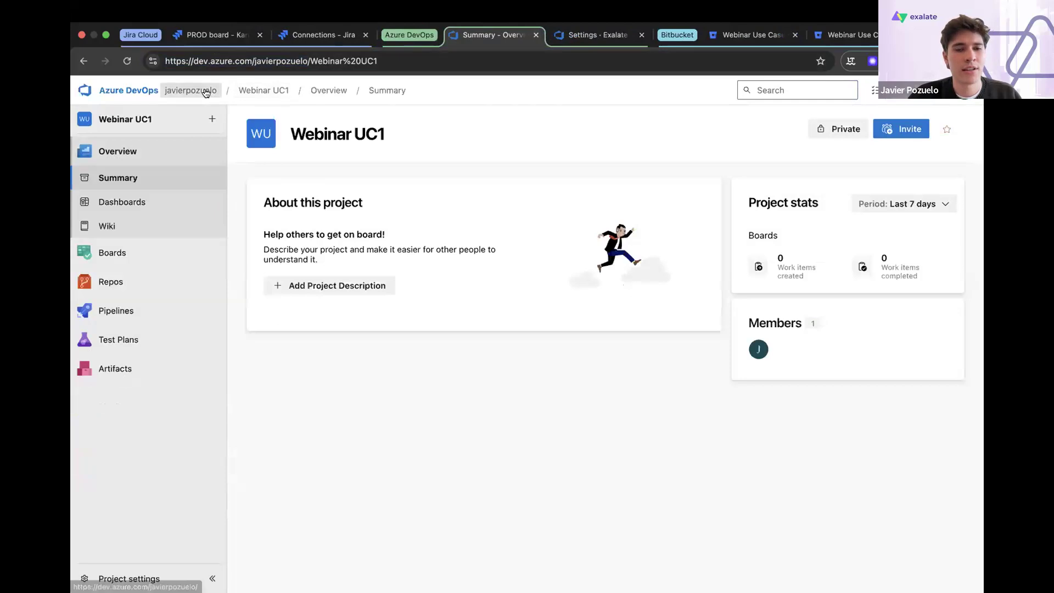
click(599, 35)
click(812, 180)
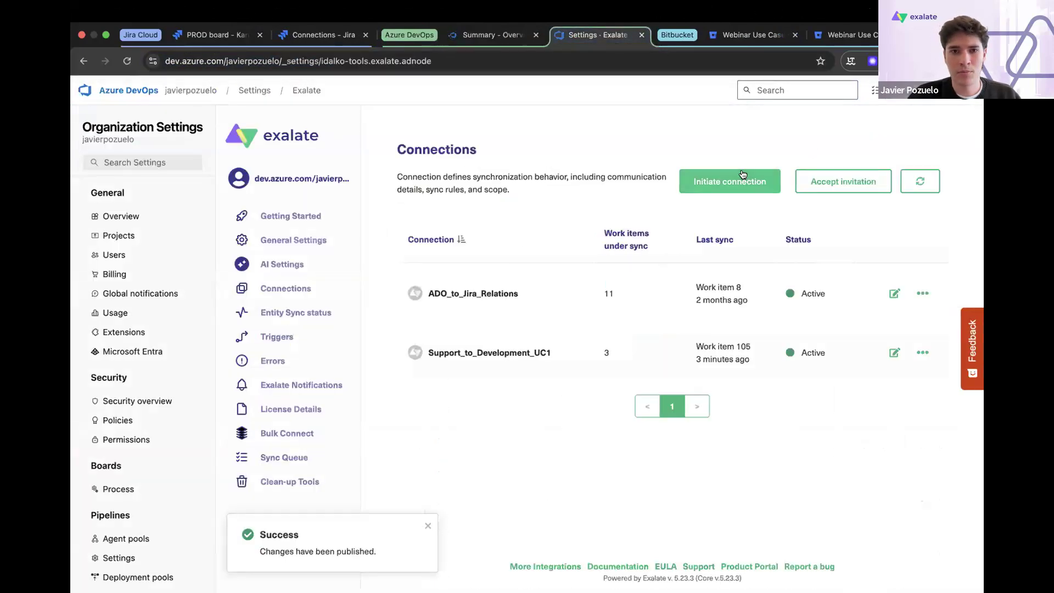
click(745, 176)
click(219, 34)
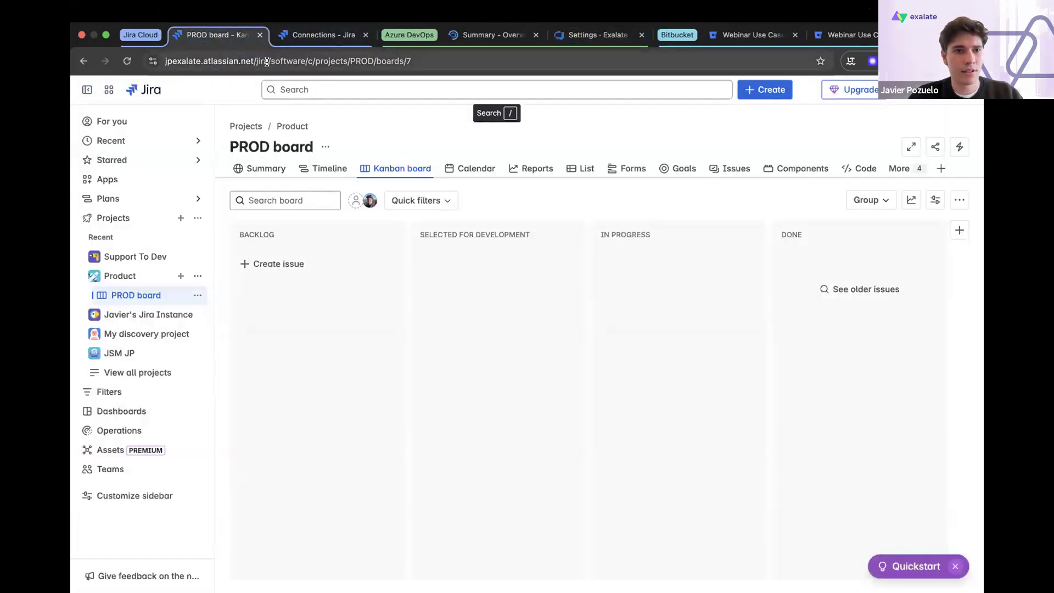
drag(255, 61, 156, 61)
key(ctrl+c)
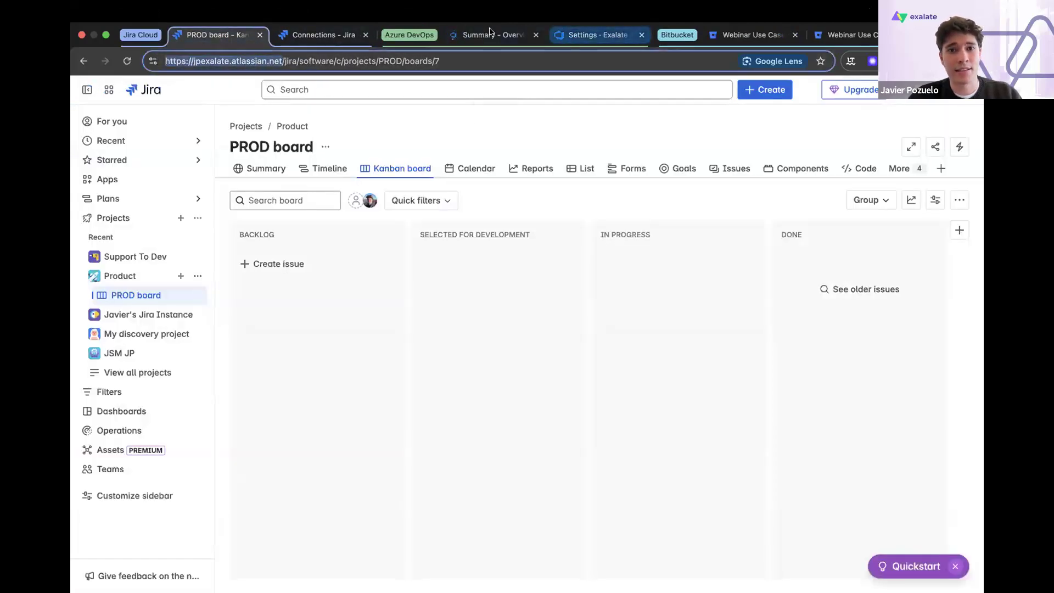
click(488, 34)
click(603, 36)
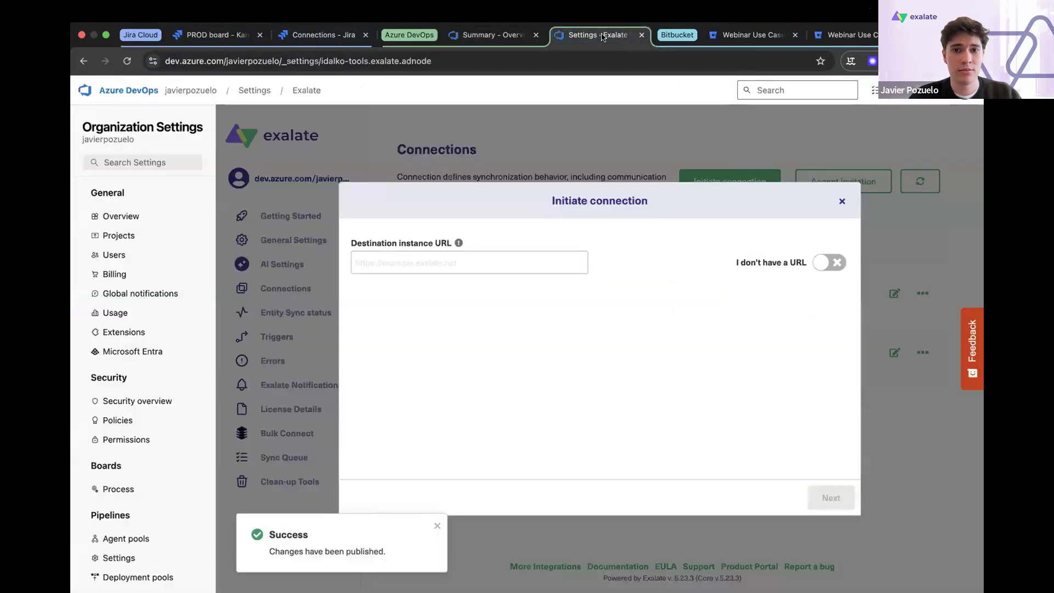
click(469, 265)
key(ctrl+v)
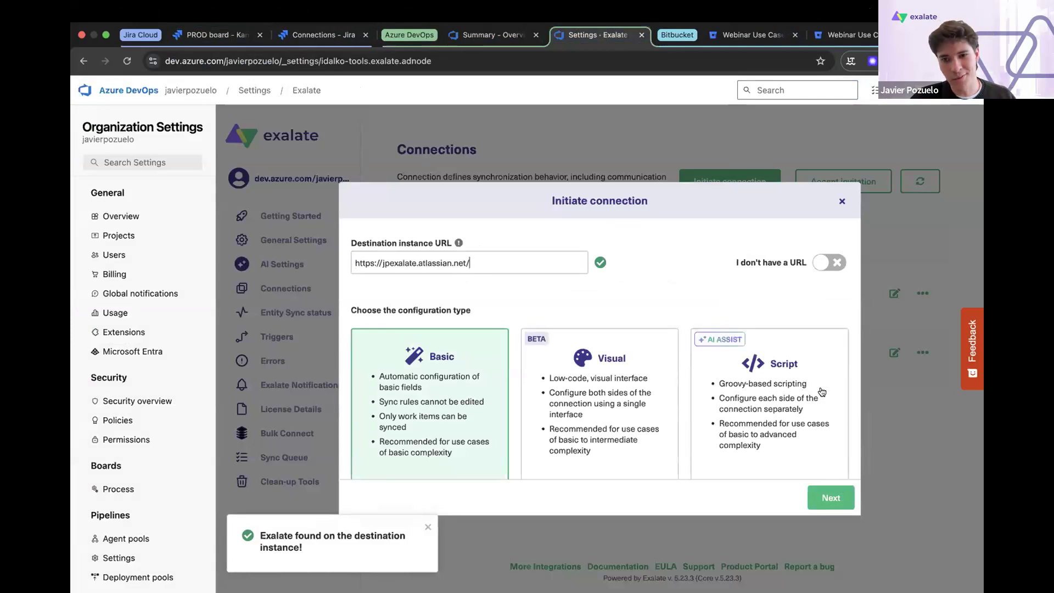
click(817, 388)
click(832, 498)
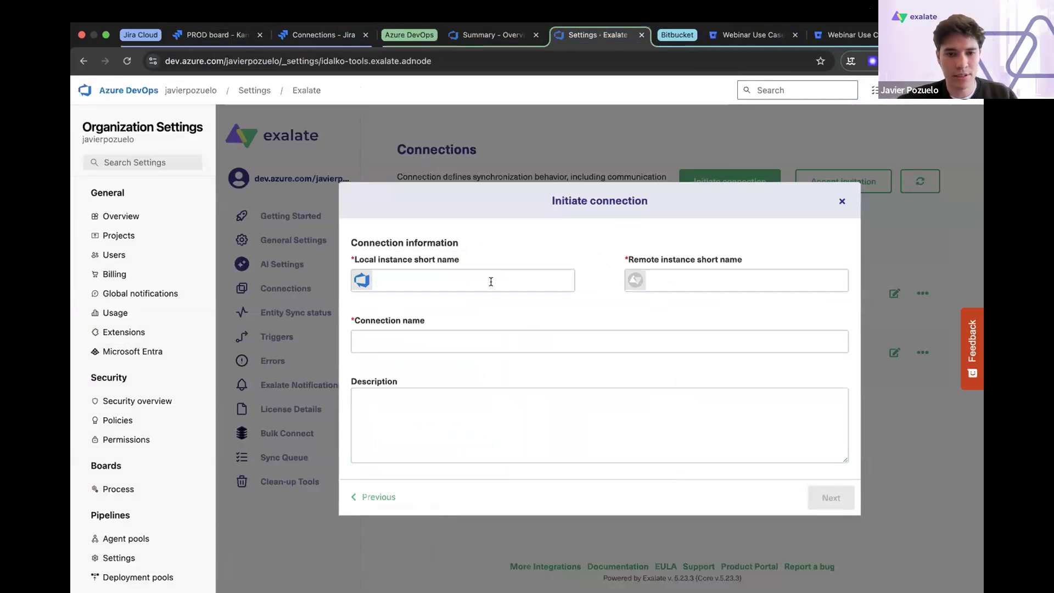
- Name the local instance Product and the remote instance Support, with Product_to_Support_UC2 as the connection name
text(Productd)
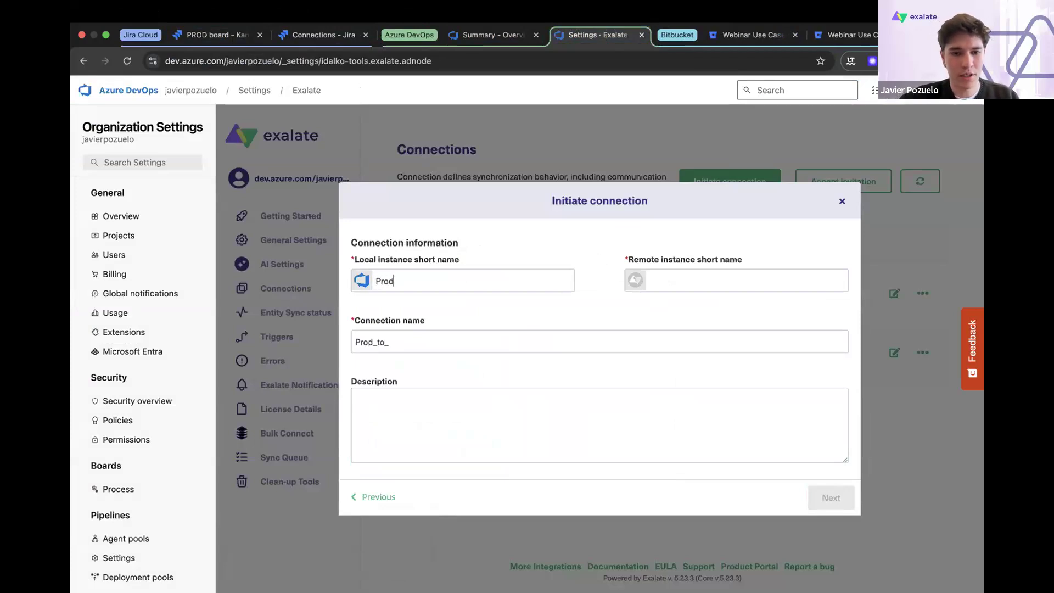
key(BackSpace)
click(758, 277)
text(Support)
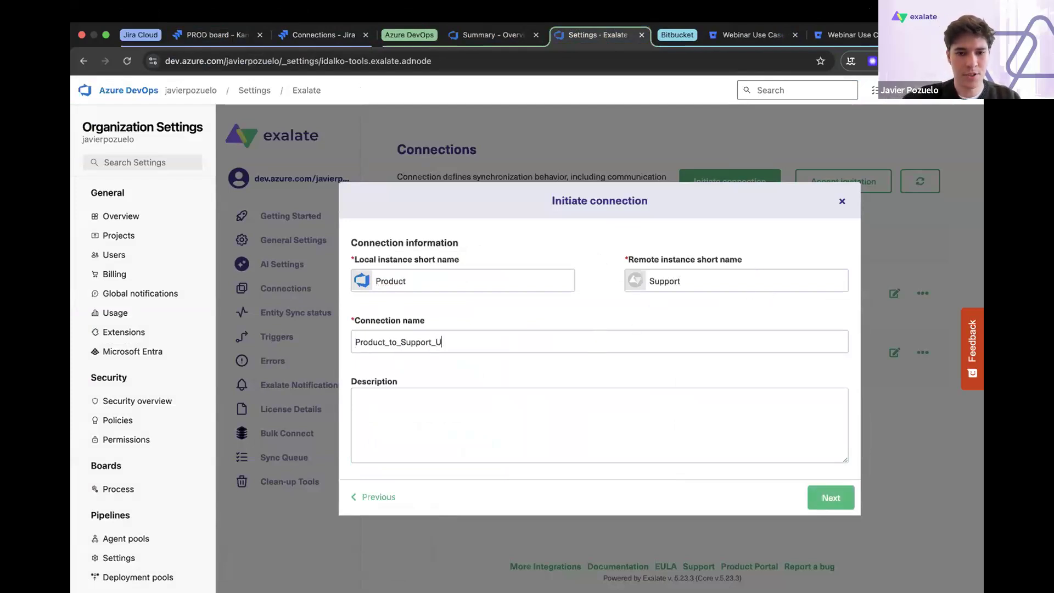
click(830, 497)
- Initiate the connection with Webinar UC2 as the project for the incoming sync and copy the invitation code
click(622, 322)
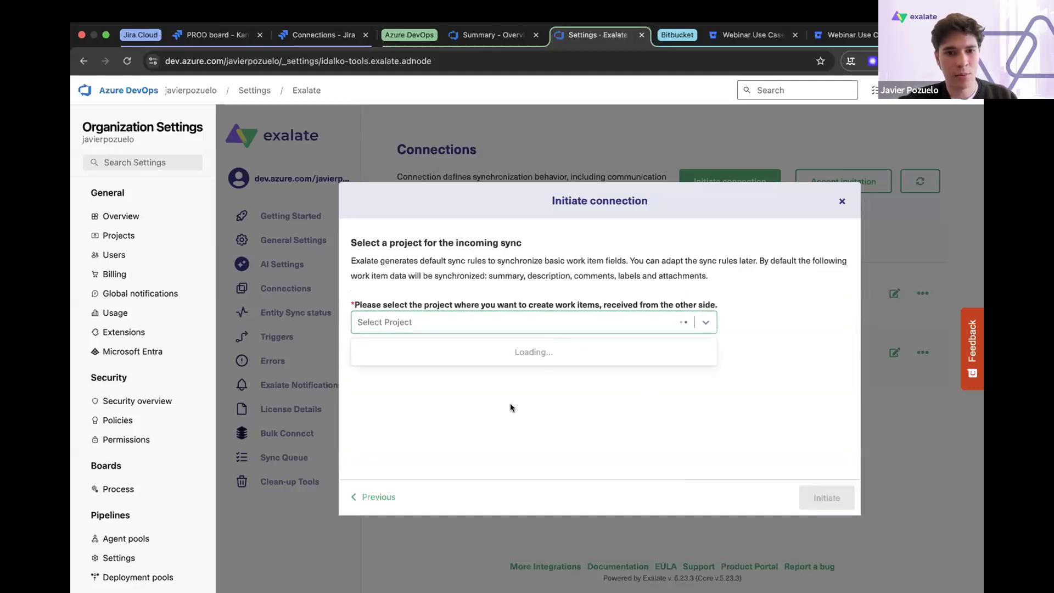
click(486, 396)
click(827, 497)
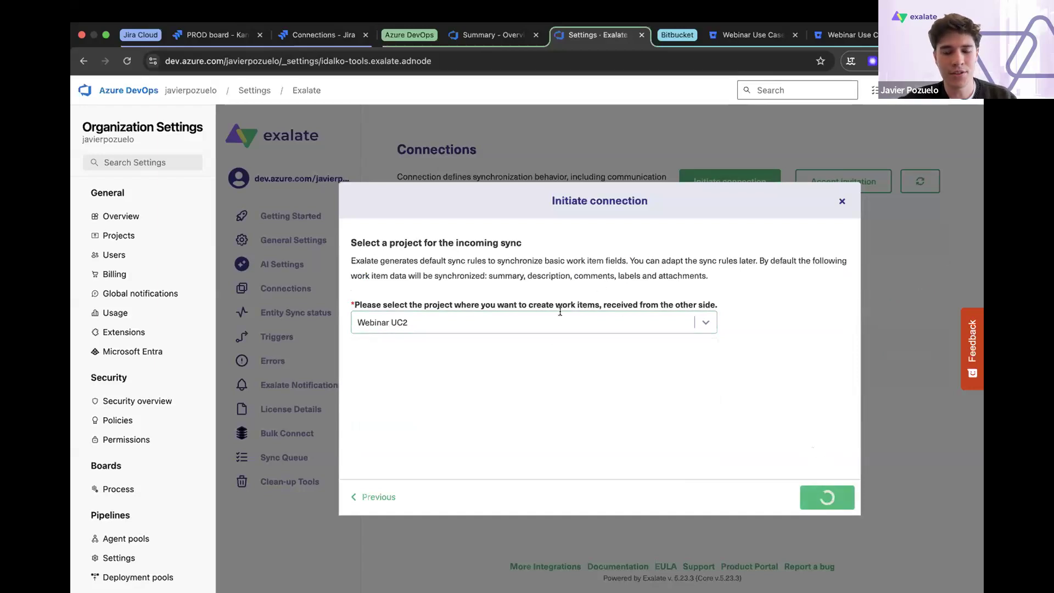
click(600, 375)
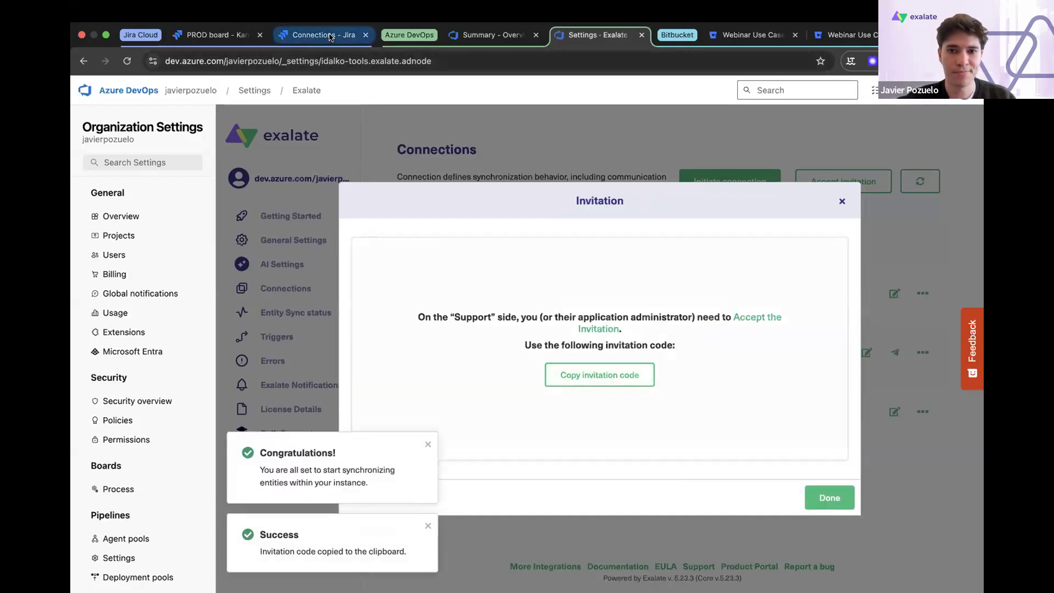
- Accept an invitation in Jira's Exalate connections by pasting the invitation code
click(323, 36)
click(790, 180)
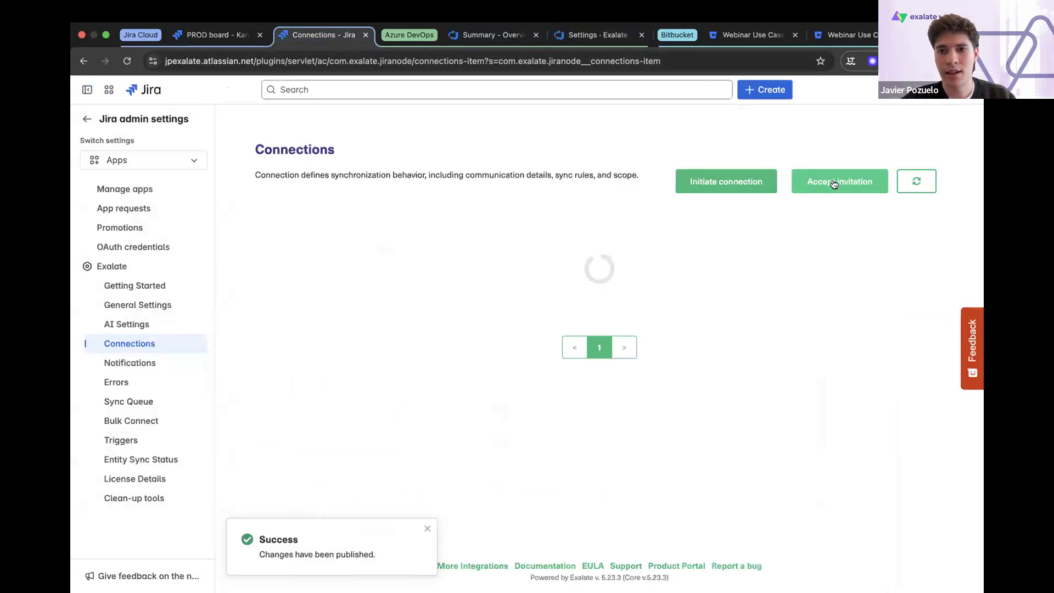
click(836, 181)
click(619, 295)
key(ctrl+v)
click(832, 496)
- Confirm Product (PROD) as the Jira project for the incoming sync and open the new connection's configuration
click(512, 319)
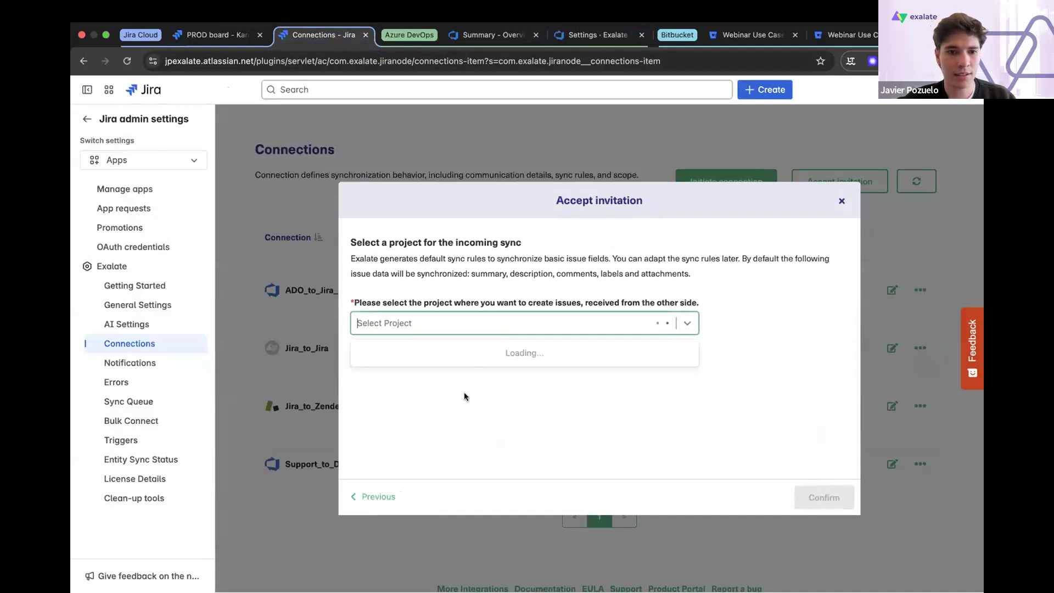
scroll(440, 367, down, 1)
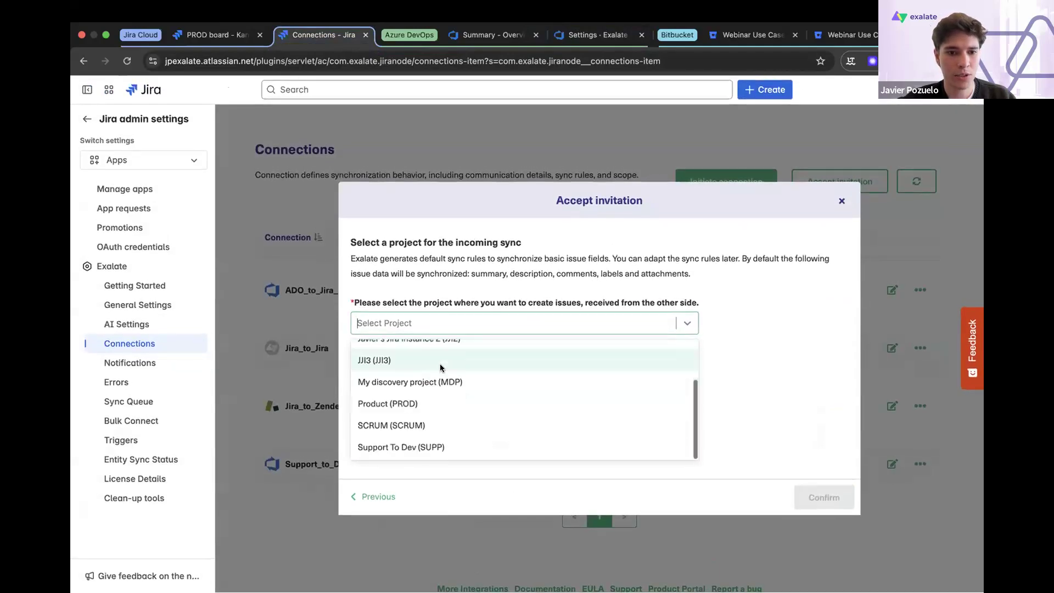
click(392, 405)
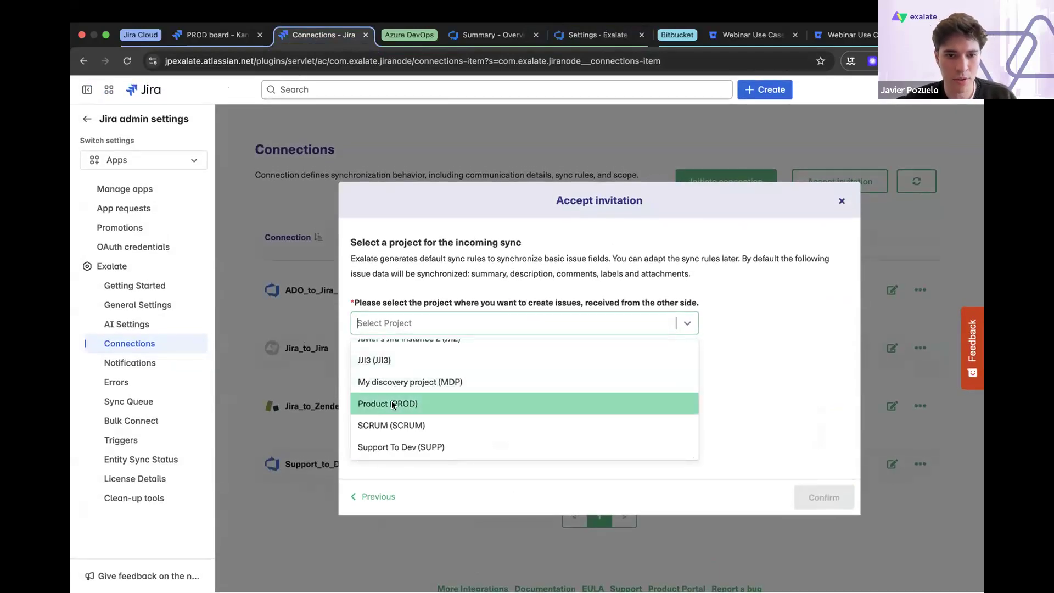
click(823, 497)
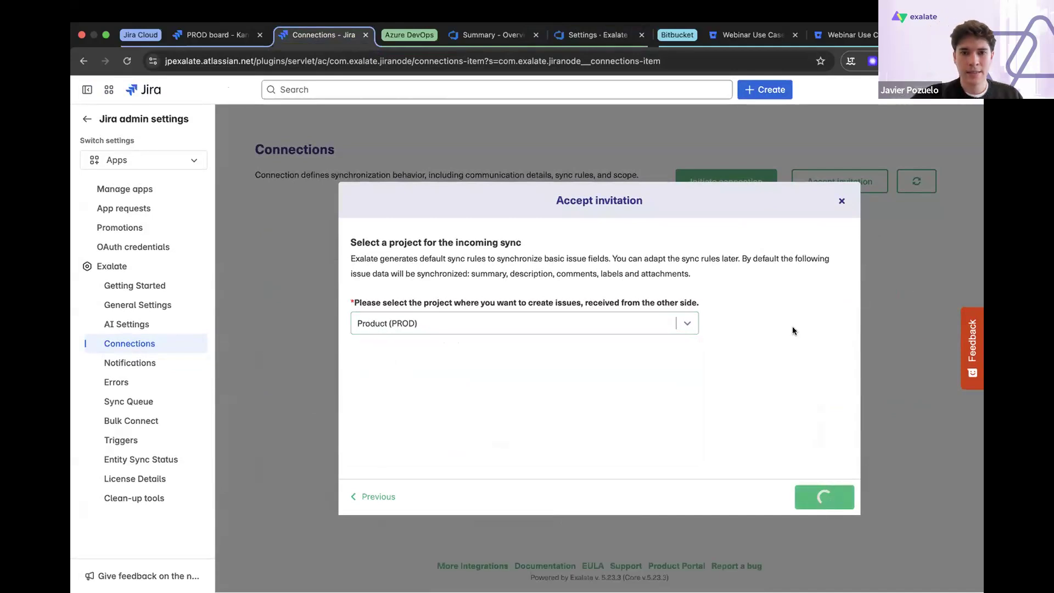
click(616, 453)
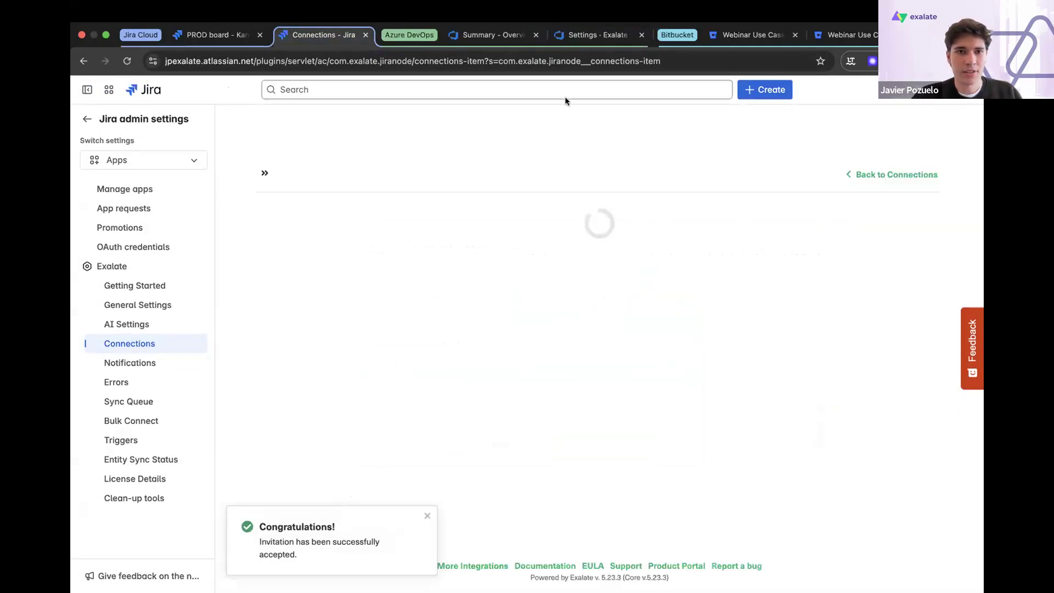
- Switch to Azure DevOps, finish the invitation dialog and open the sync rules of the Product_to_Support_UC2 connection for editing
click(596, 35)
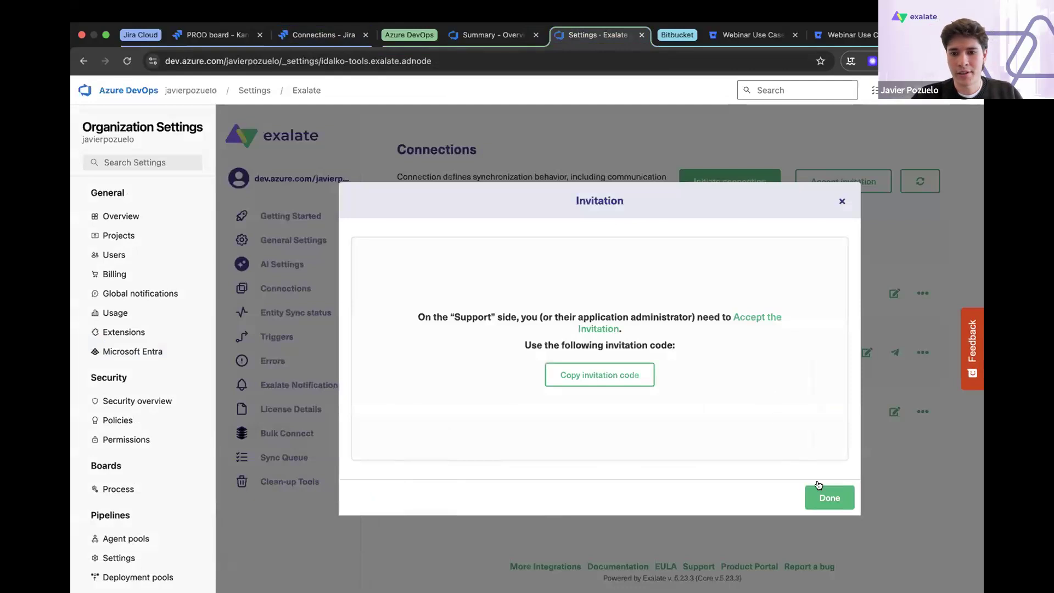
click(829, 497)
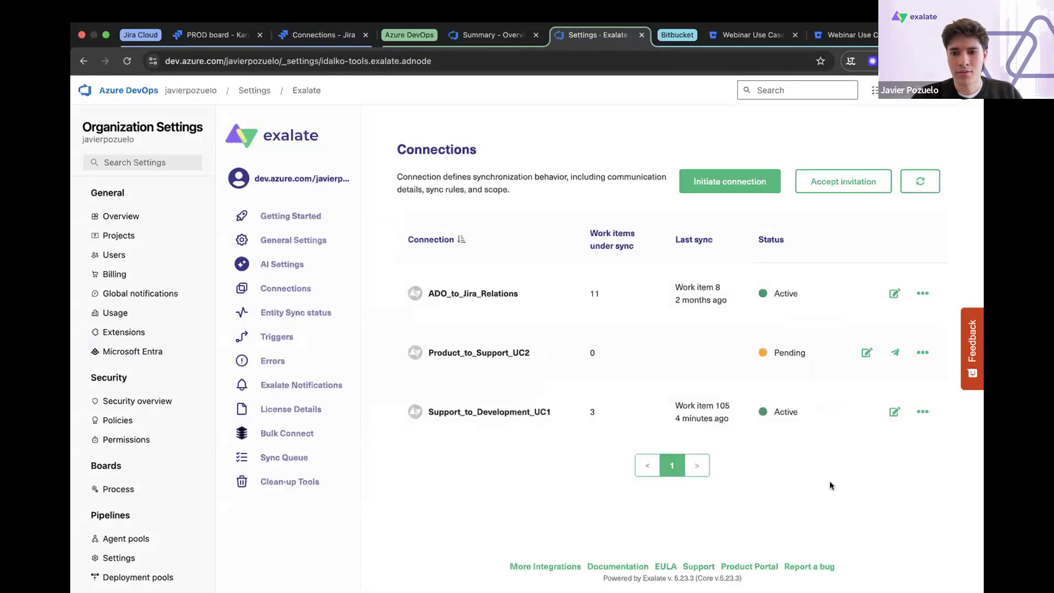
click(867, 352)
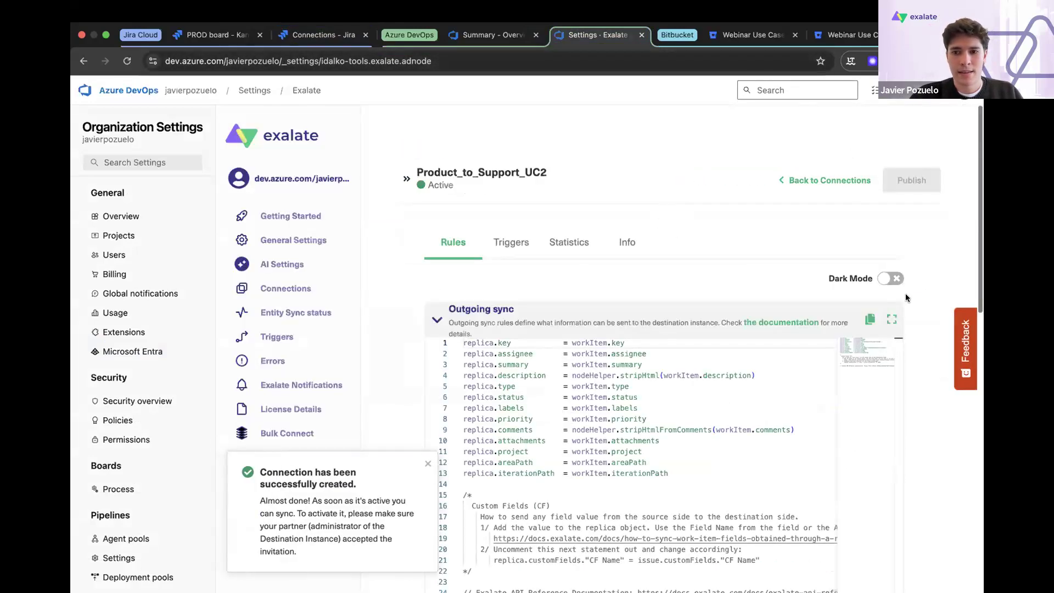
scroll(906, 286, down, 2)
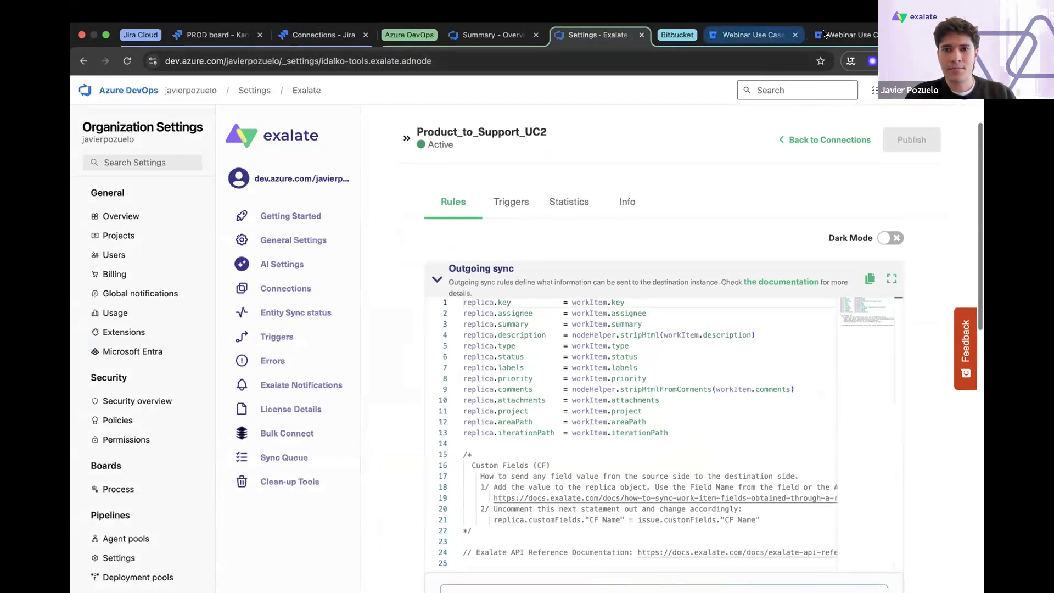
- Add replica.parentId = workItem.parentId from the Webinar Use Case 2 Bitbucket snippet below the iterationPath line of the outgoing sync, and publish the rules
click(844, 35)
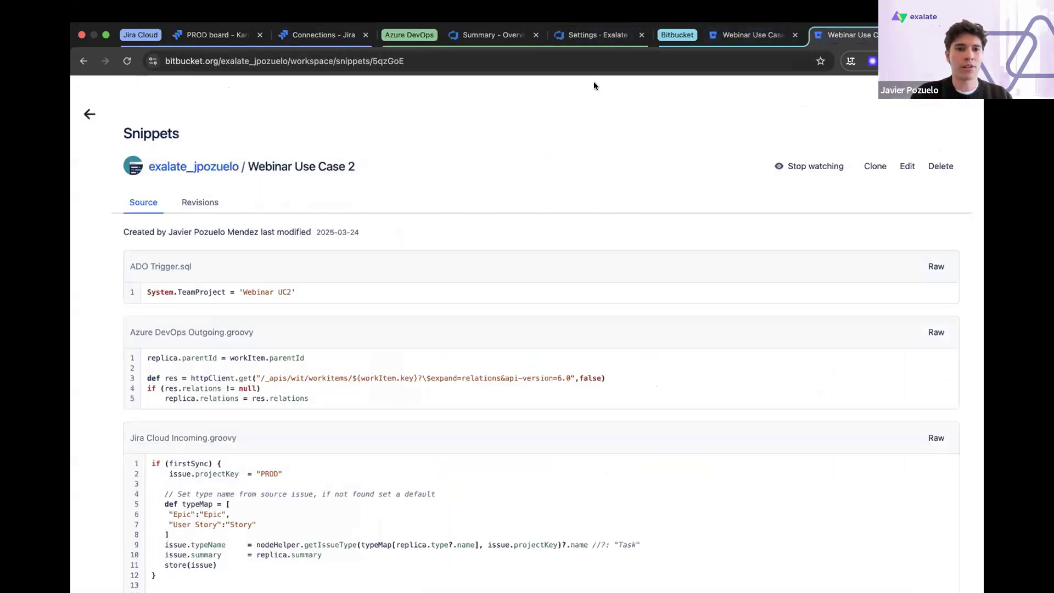
drag(318, 358, 141, 355)
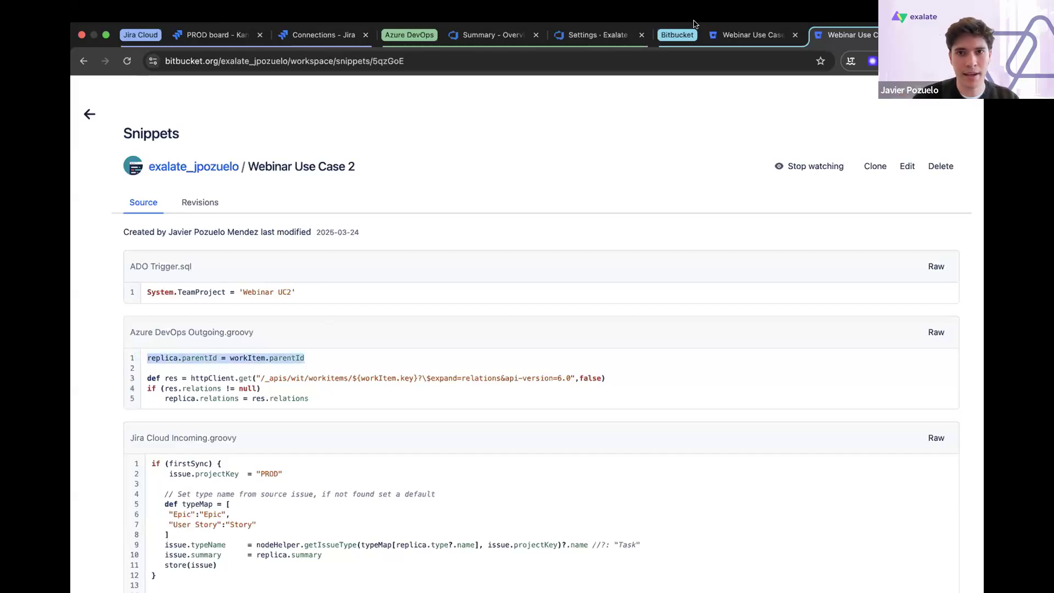
click(616, 35)
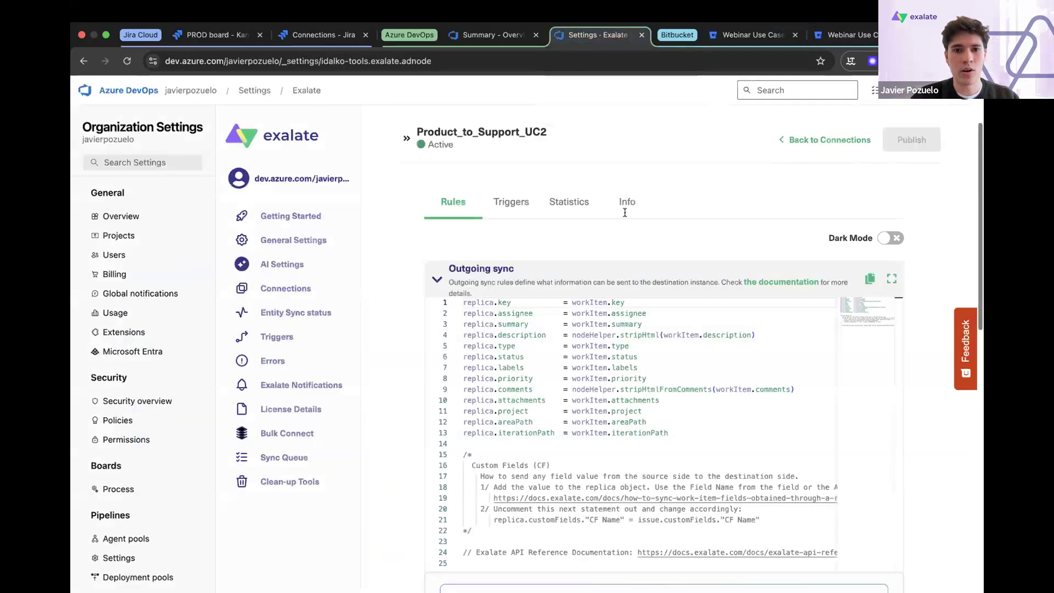
click(695, 433)
key(Return)
key(ctrl+v)
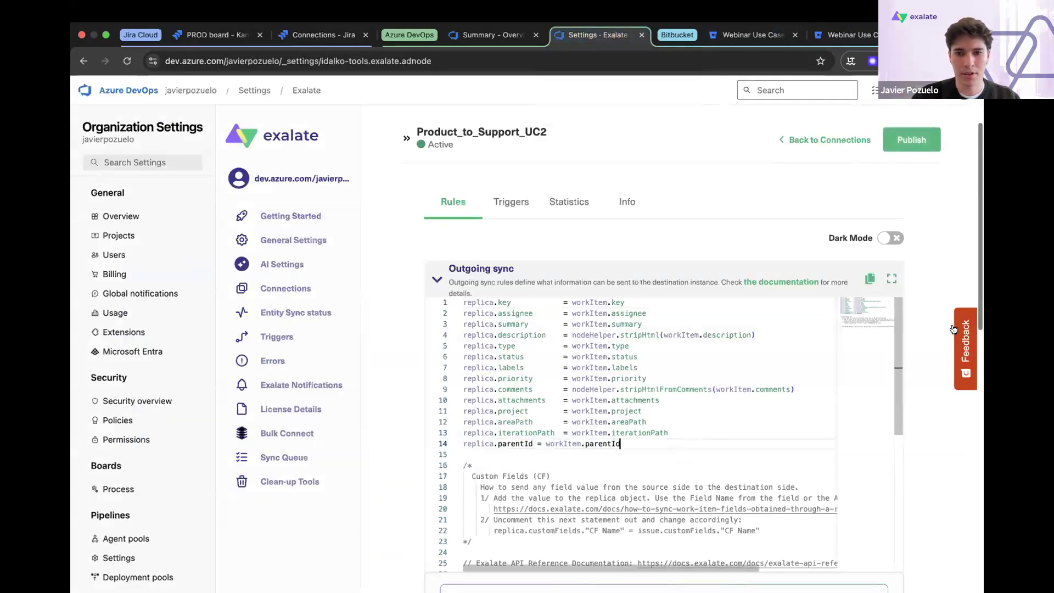
click(912, 140)
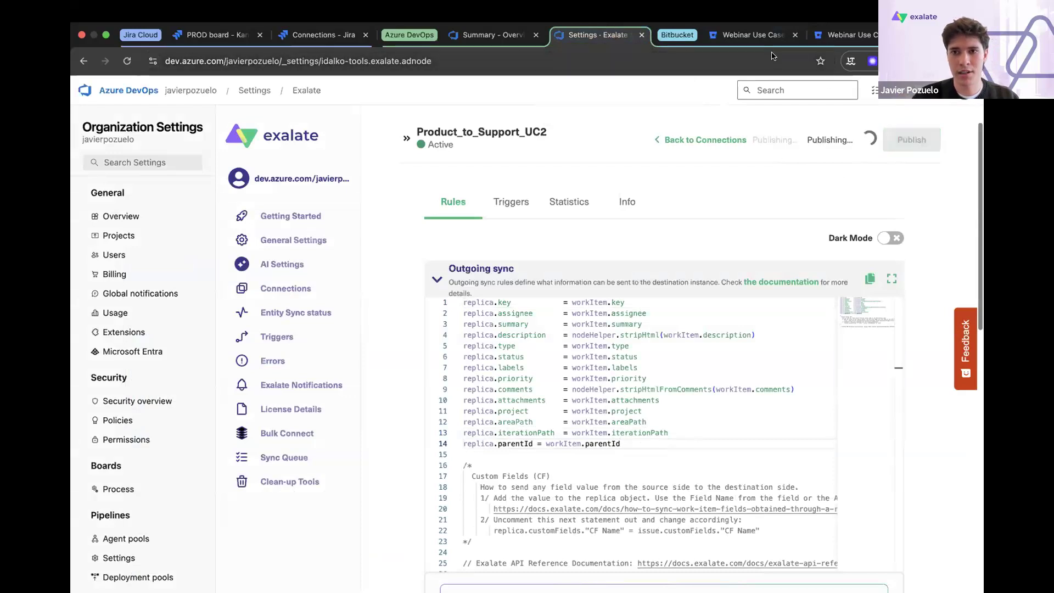
- Copy lines 1 to 20 of Jira Cloud Incoming.groovy, through the Epic Link parent block, from the Webinar Use Case 2 Bitbucket snippet
click(839, 40)
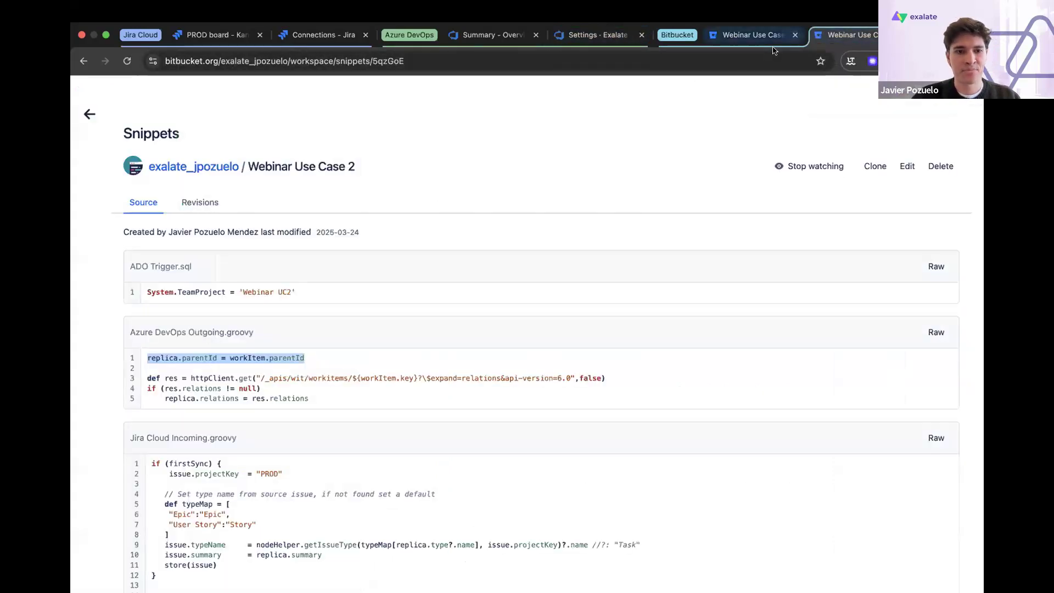
scroll(860, 471, down, 5)
scroll(861, 474, down, 1)
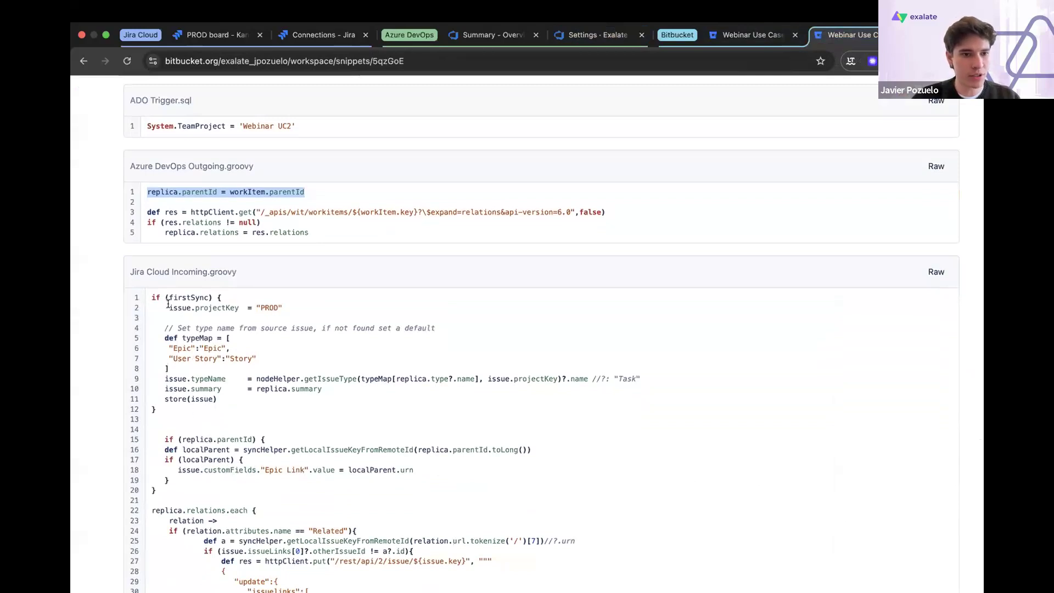
drag(163, 489, 145, 291)
key(super+c)
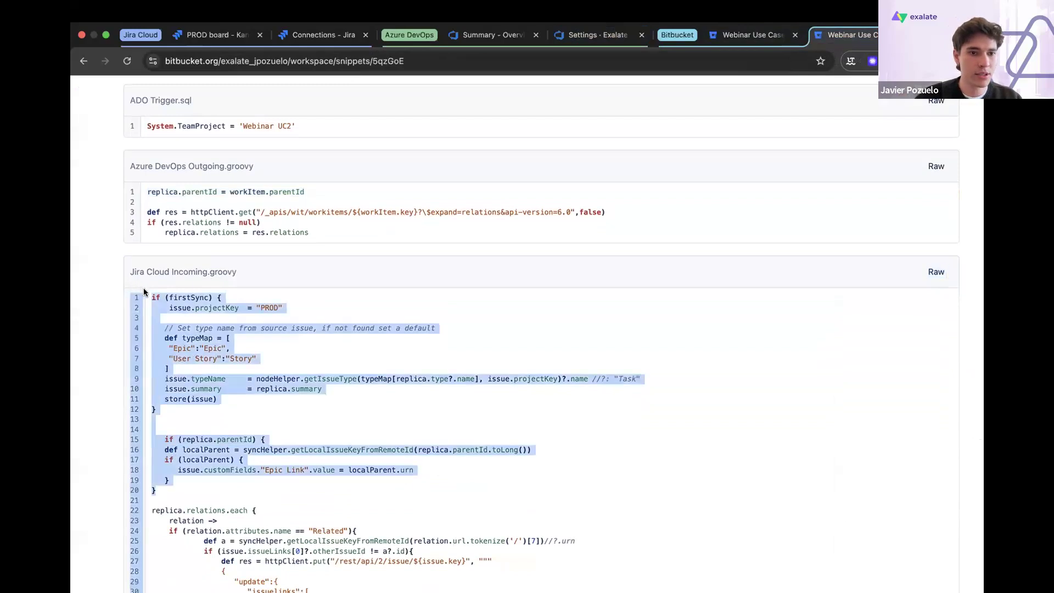
- Switch to Jira, replace the firstSync block in the incoming sync of Product_to_Support_UC2 with the copied script, and publish the rules
click(348, 34)
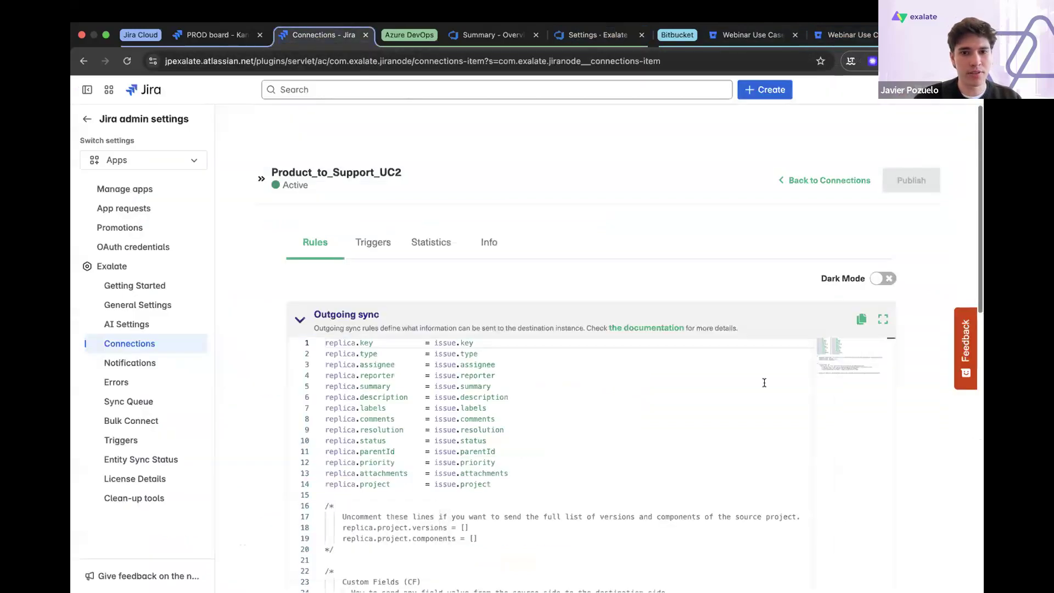
scroll(927, 388, down, 6)
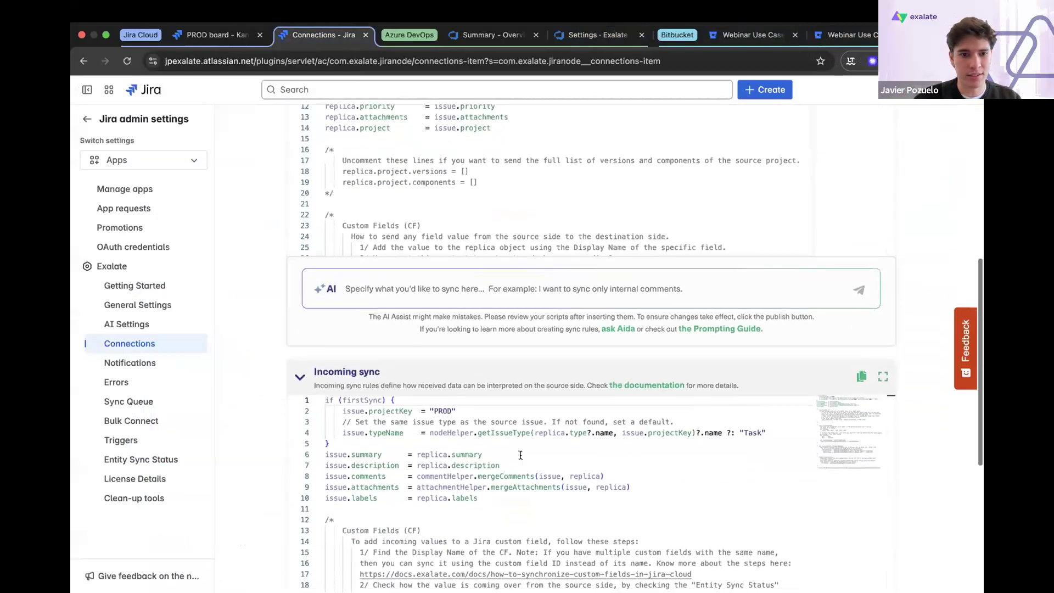
drag(354, 442, 321, 398)
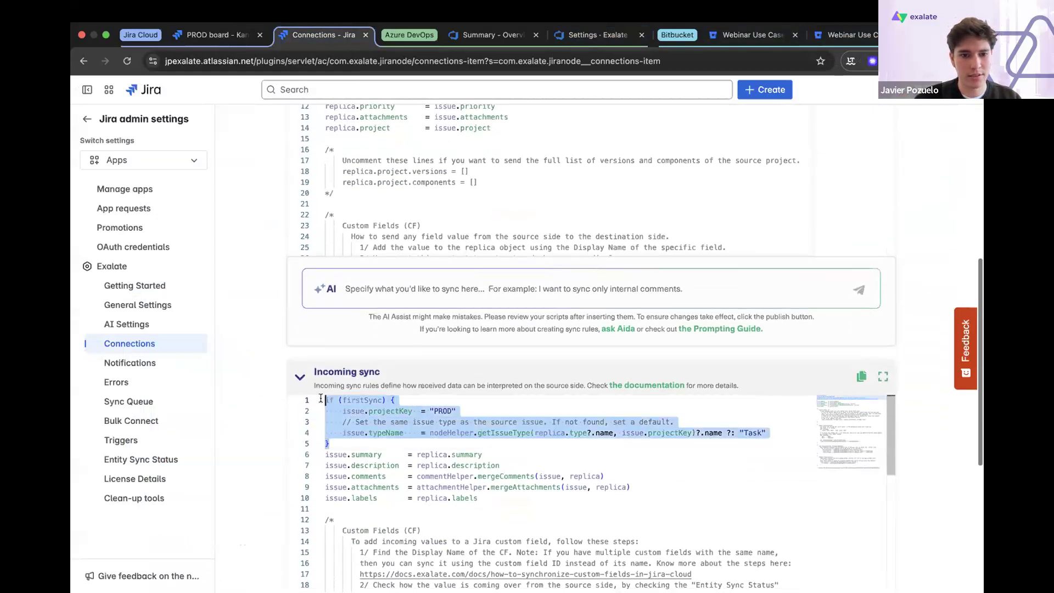
key(super+v)
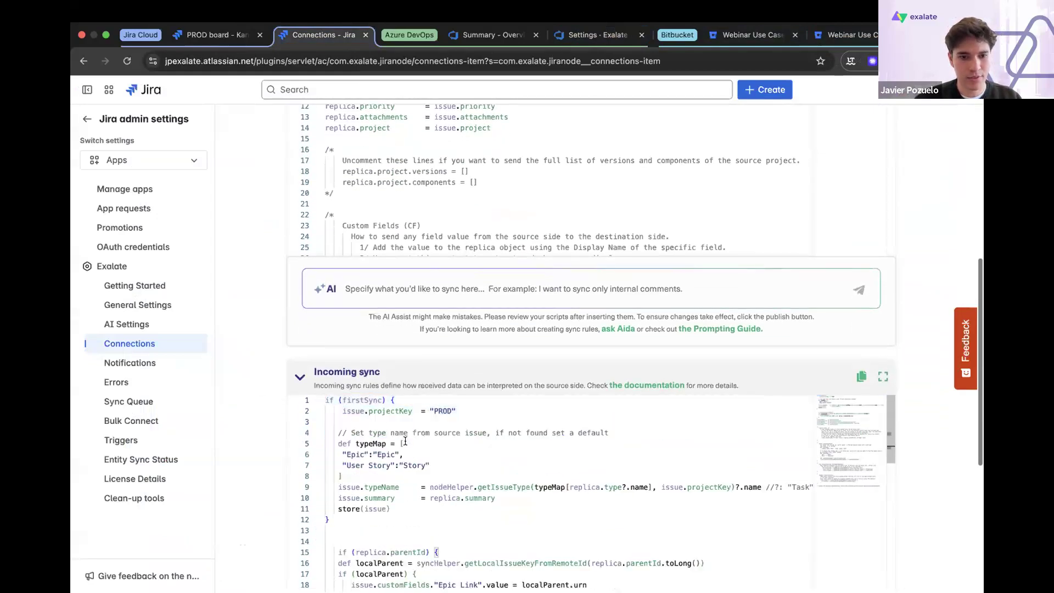
scroll(405, 442, down, 2)
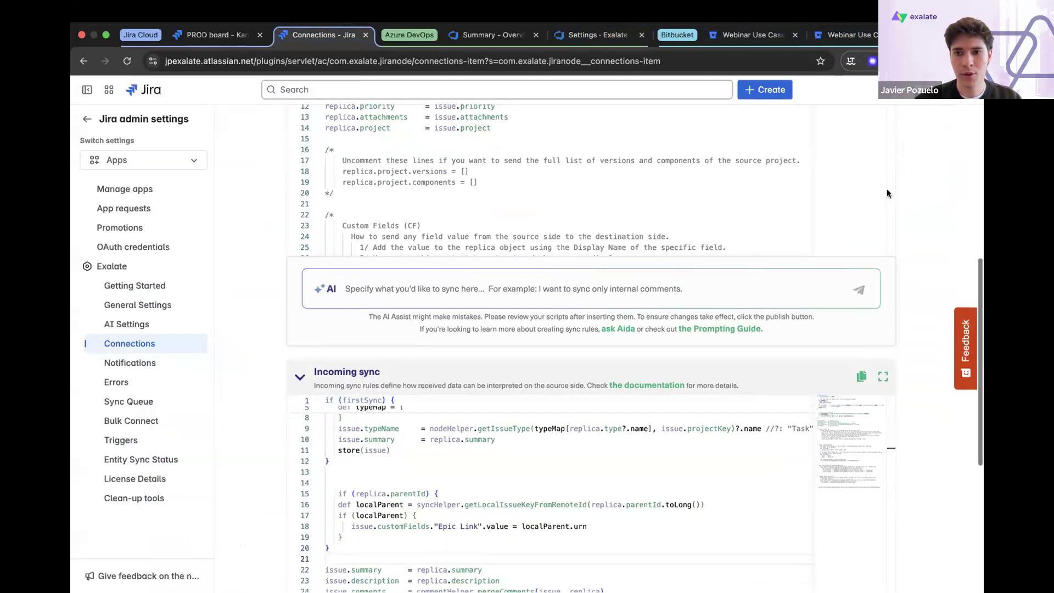
scroll(911, 181, up, 15)
click(911, 181)
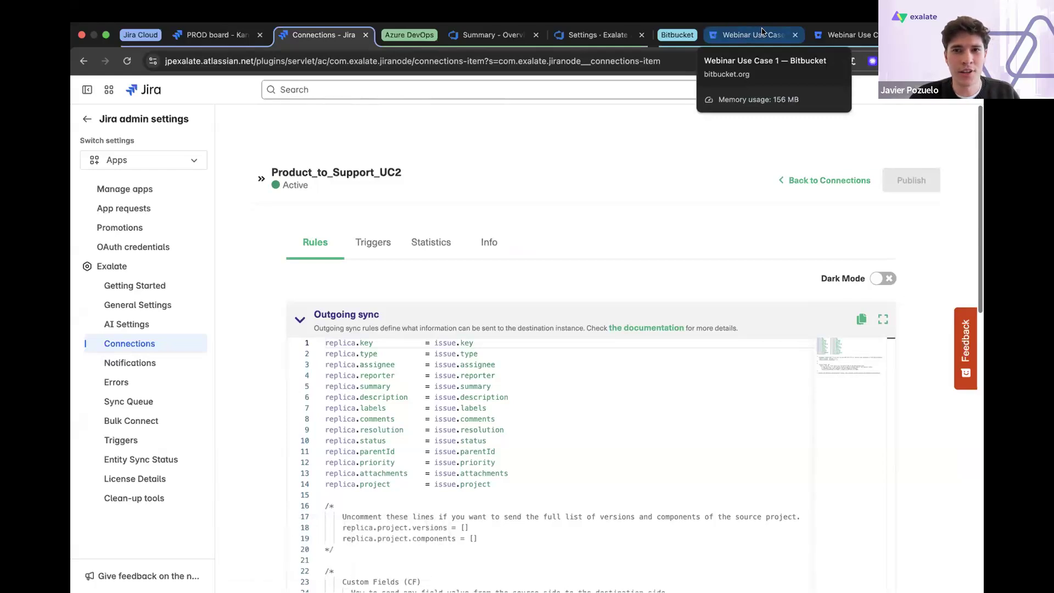
- Copy the ADO trigger query System.TeamProject = 'Webinar UC2' from the Webinar Use Case 2 Bitbucket snippet
click(840, 35)
scroll(486, 306, up, 3)
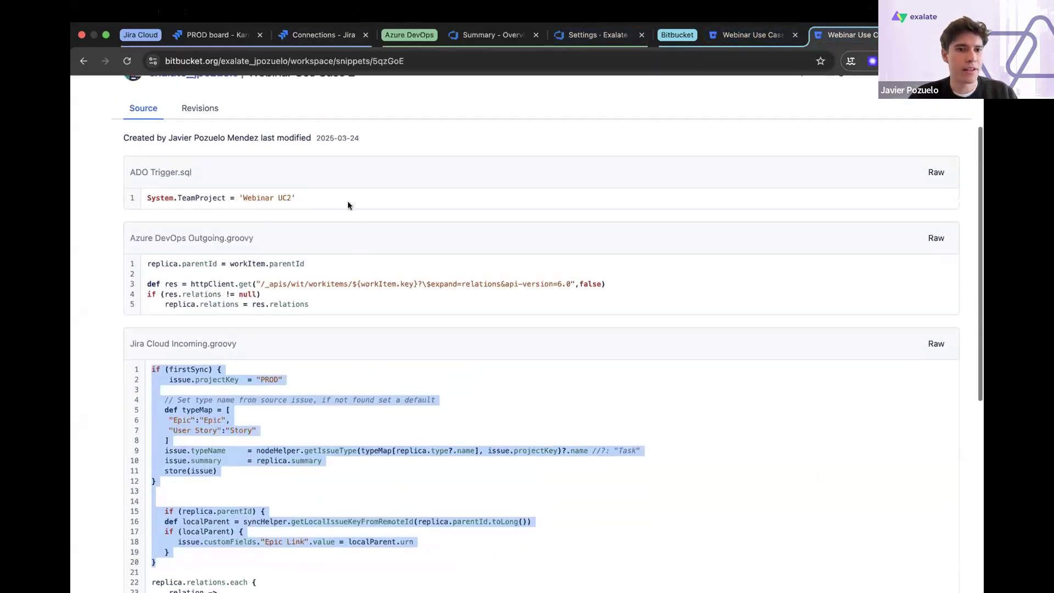
click(332, 198)
drag(332, 198, 146, 193)
key(super+c)
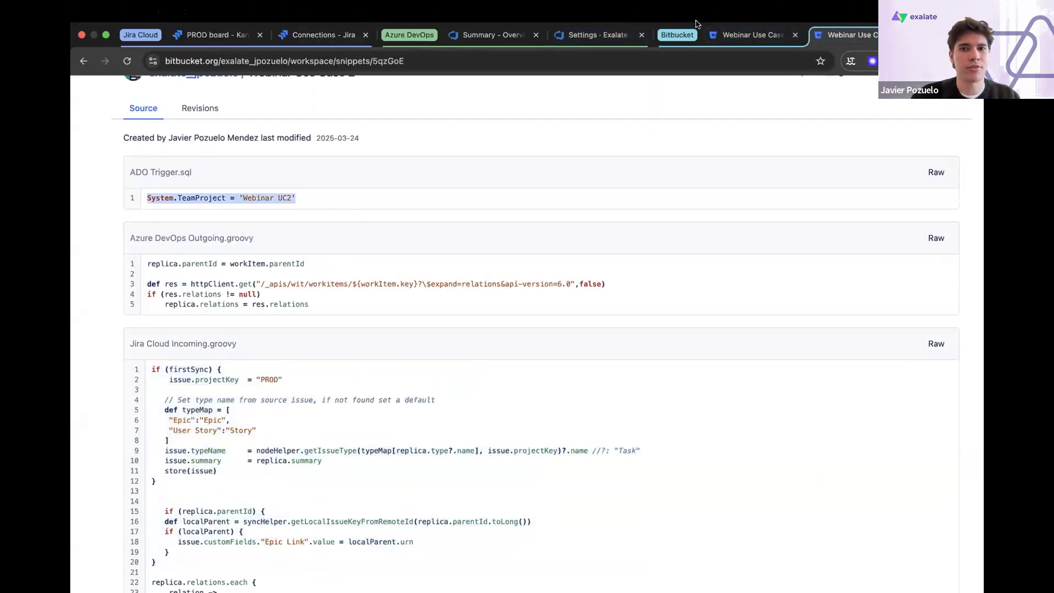
- Switch to Azure DevOps and add an activated Work Item trigger to Product_to_Support_UC2 with the query System.TeamProject = 'Webinar UC2'
click(590, 34)
click(511, 202)
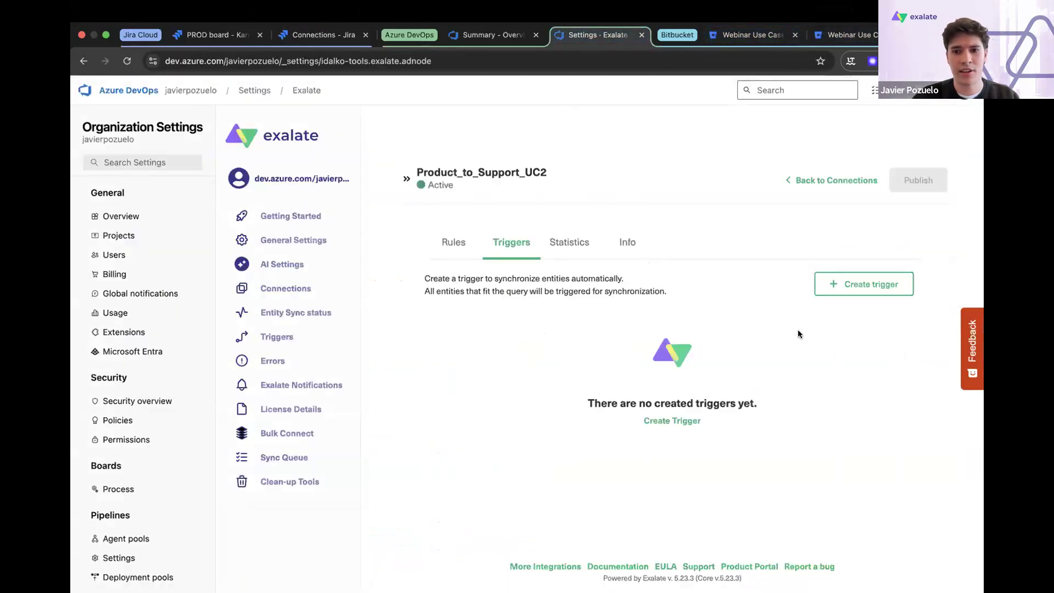
click(893, 284)
key(super+v)
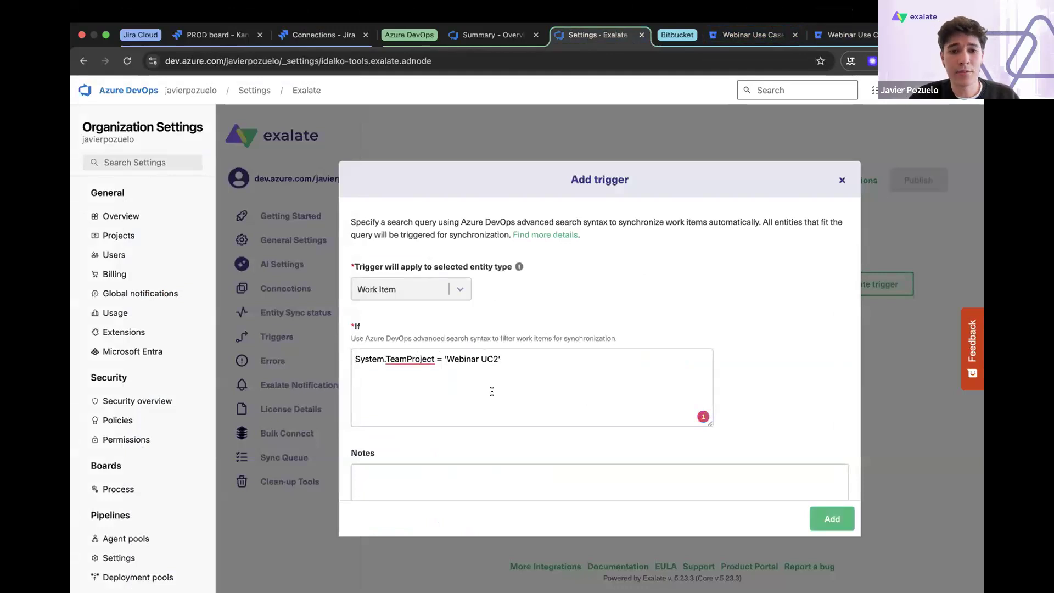
scroll(444, 405, down, 3)
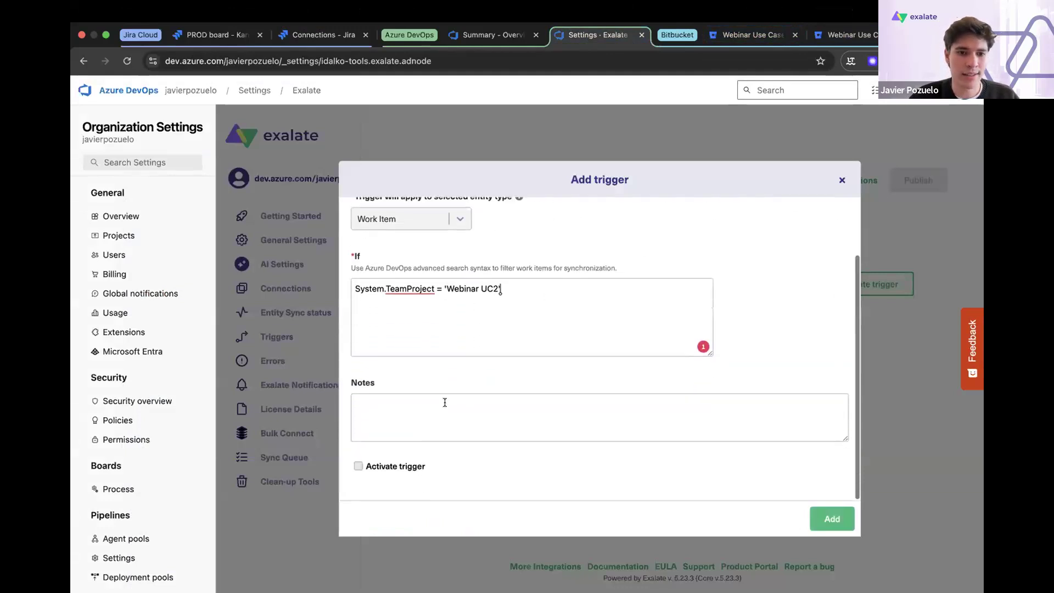
click(358, 465)
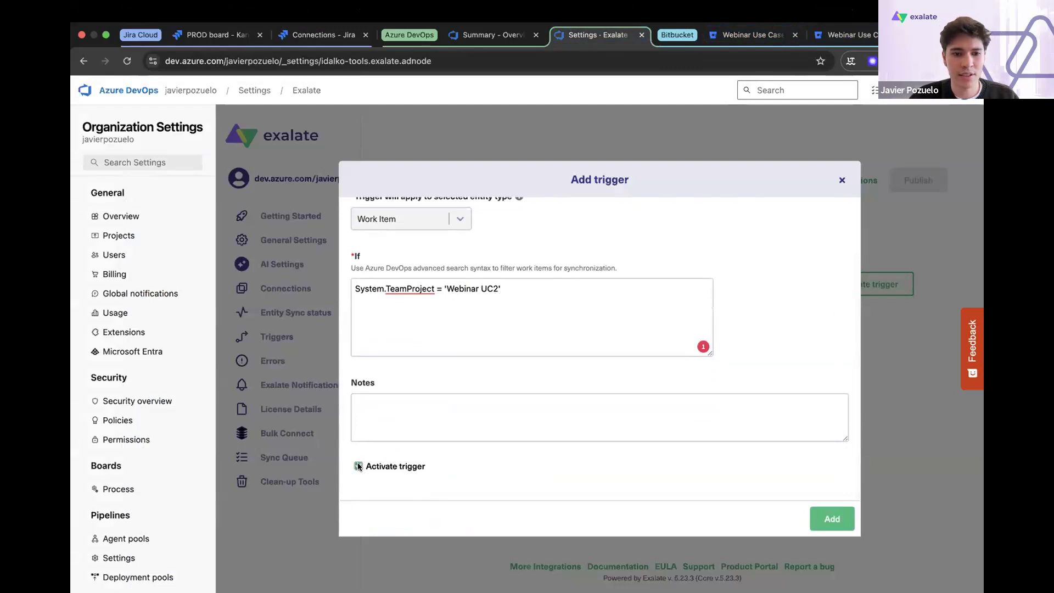
click(833, 519)
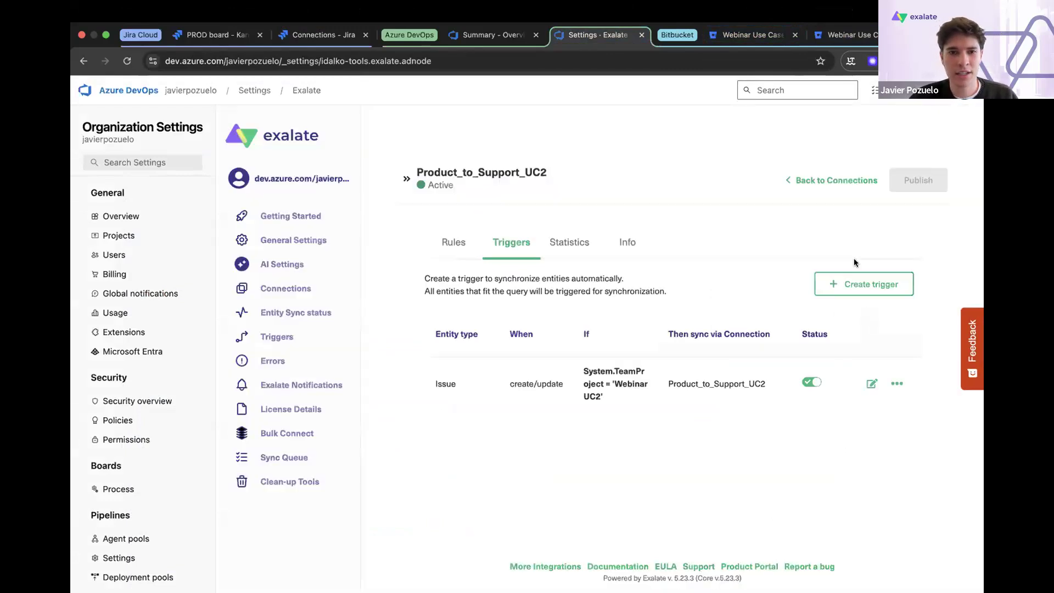
click(451, 248)
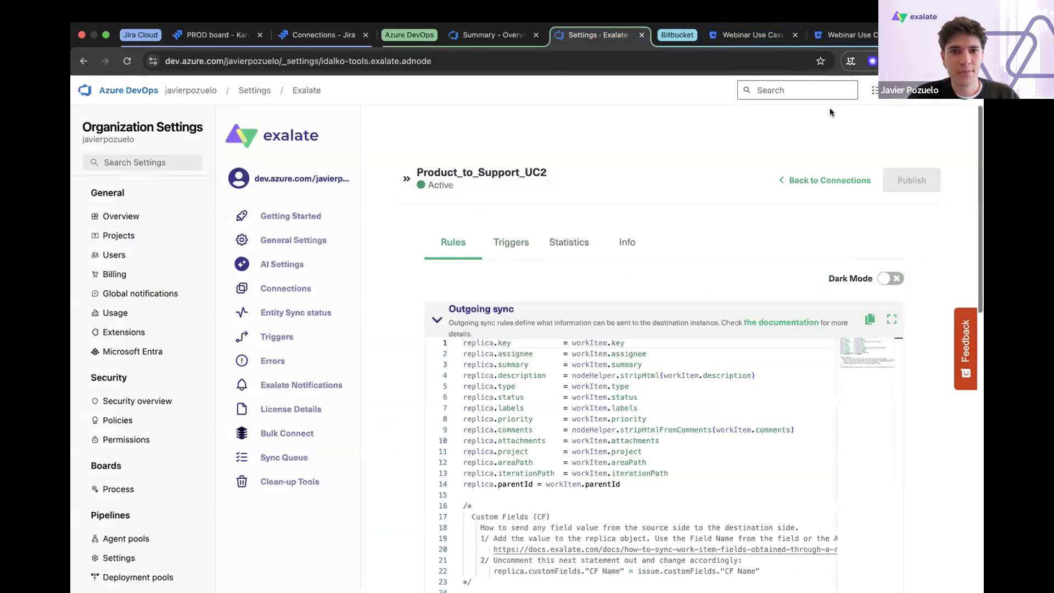
- Create an Epic titled "Epic Test #1" with the description "Test" in the Webinar UC2 project and save it
click(477, 35)
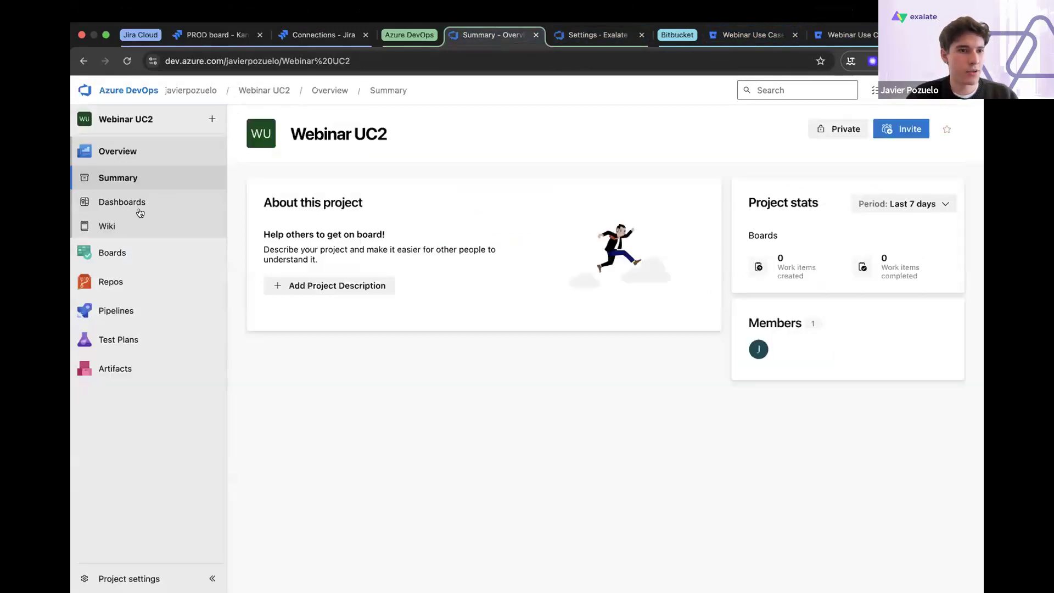
click(134, 250)
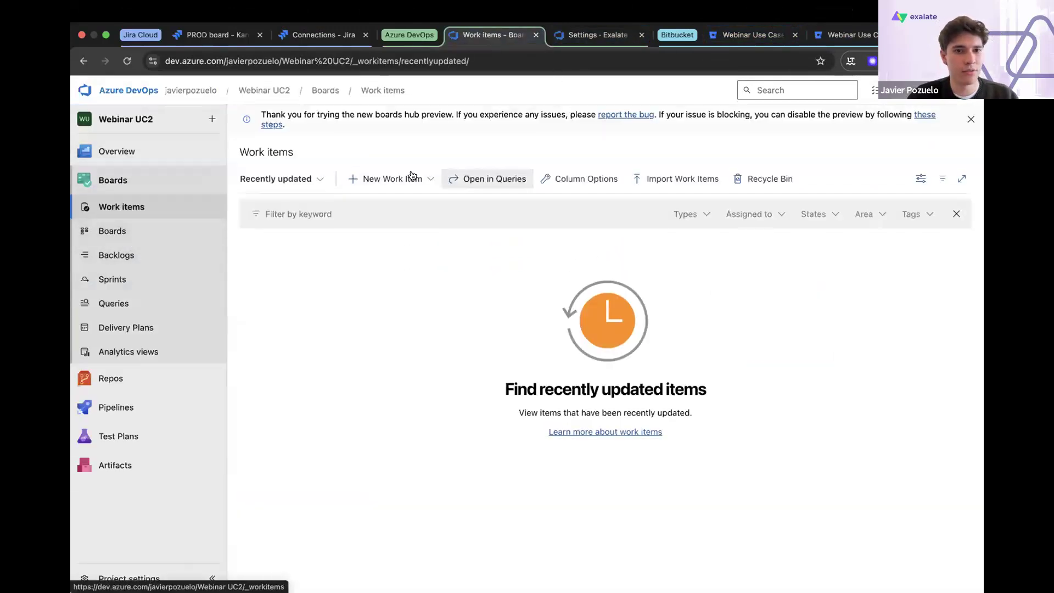
click(411, 176)
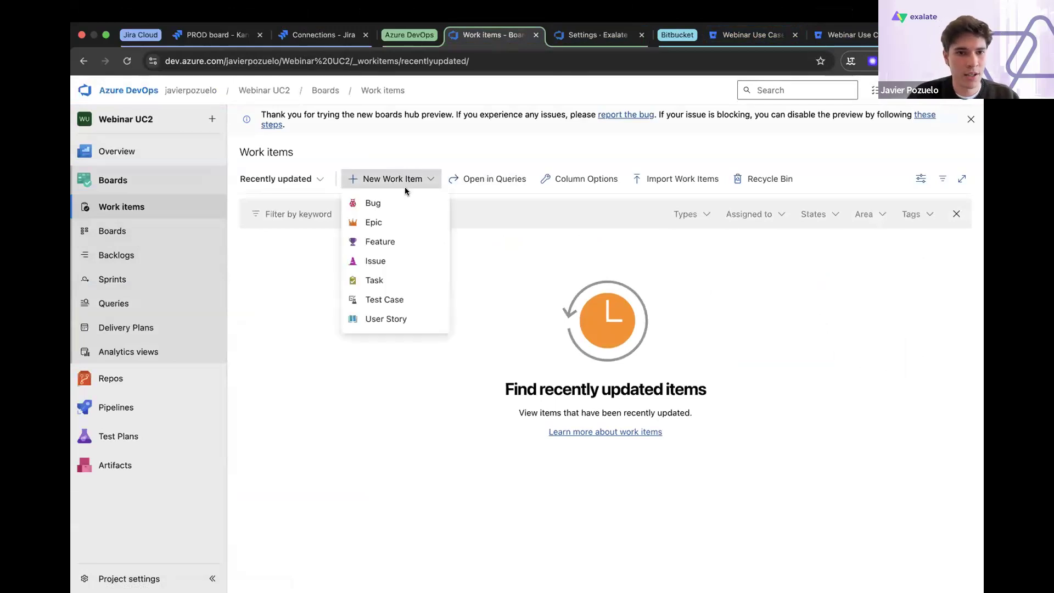
click(390, 221)
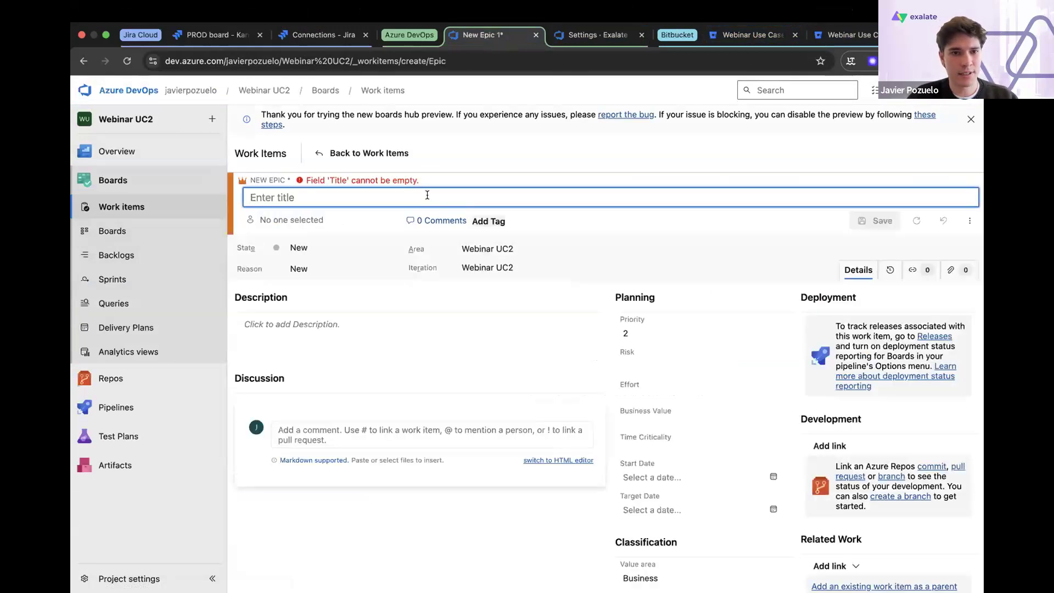
text(Epic)
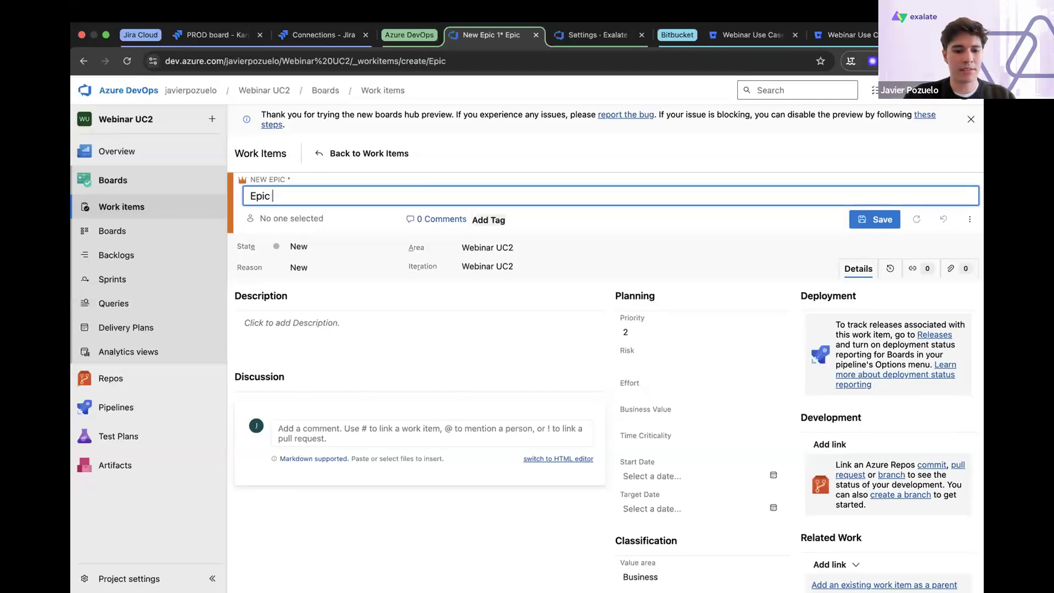
text( Test #1)
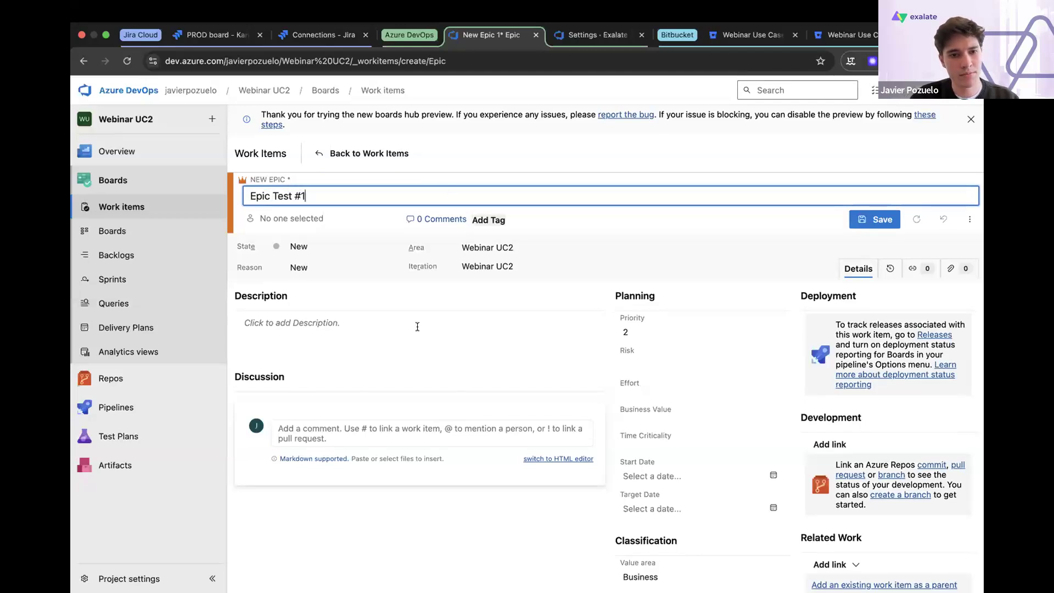
click(390, 320)
text(Test)
click(881, 219)
- Link a new item to Epic Test #1 as a Child of type User Story, titled "User Story #1"
scroll(764, 314, down, 4)
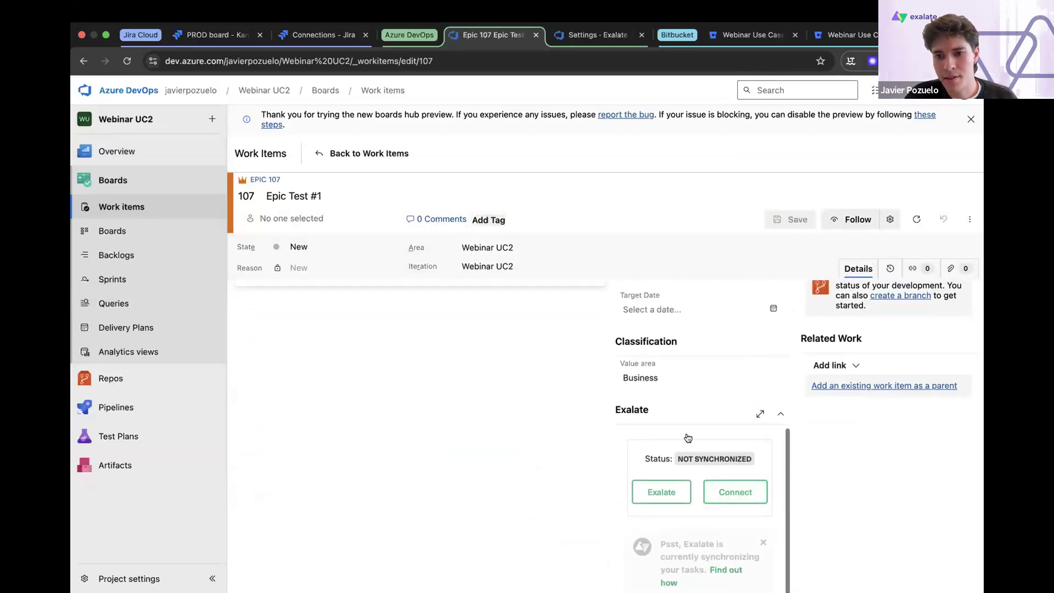
click(854, 368)
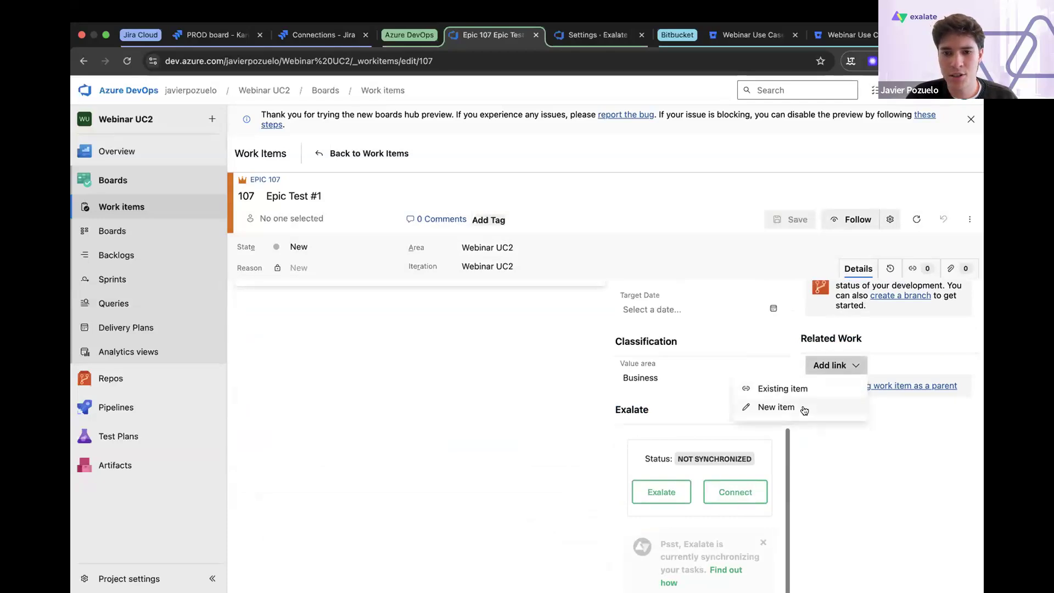
click(776, 407)
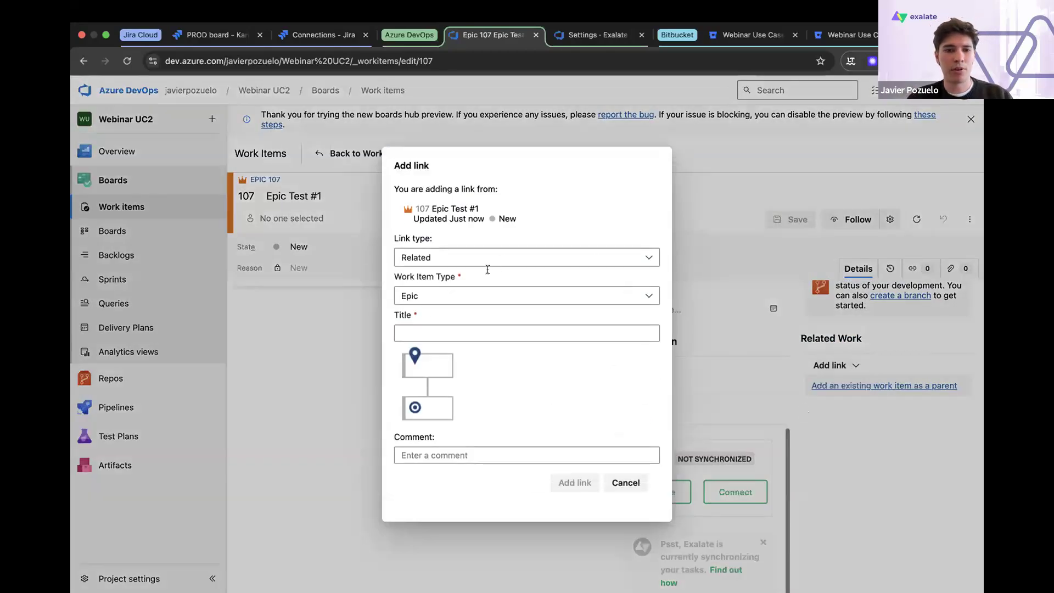
click(498, 249)
click(476, 298)
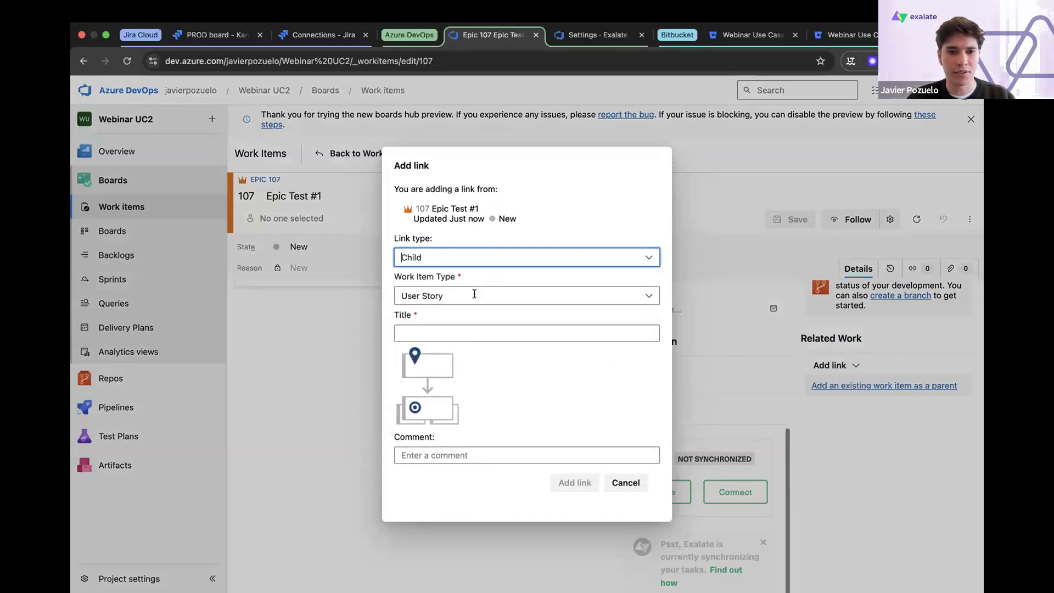
click(457, 336)
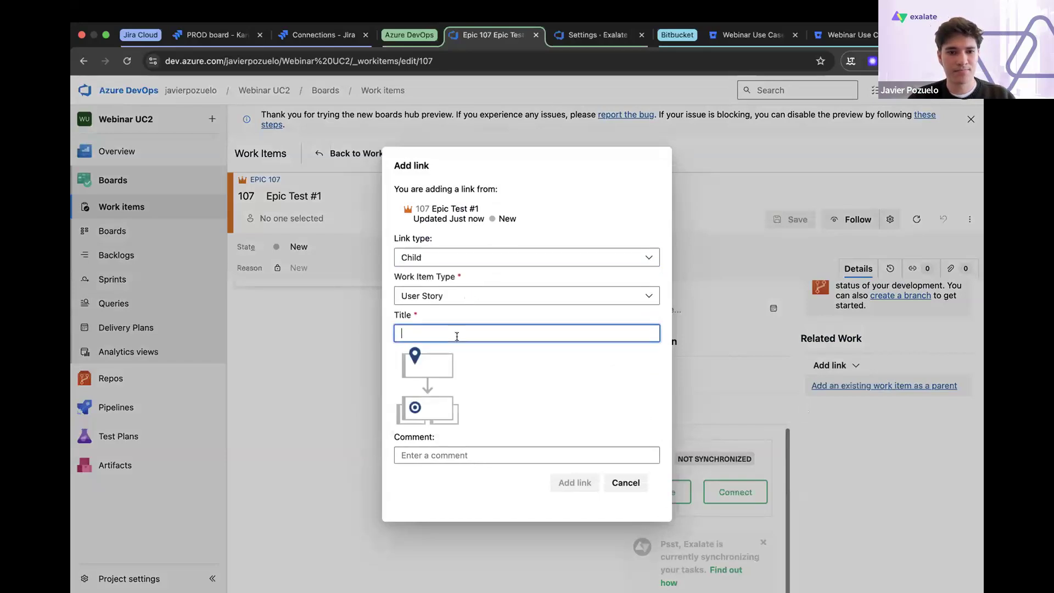
text(User)
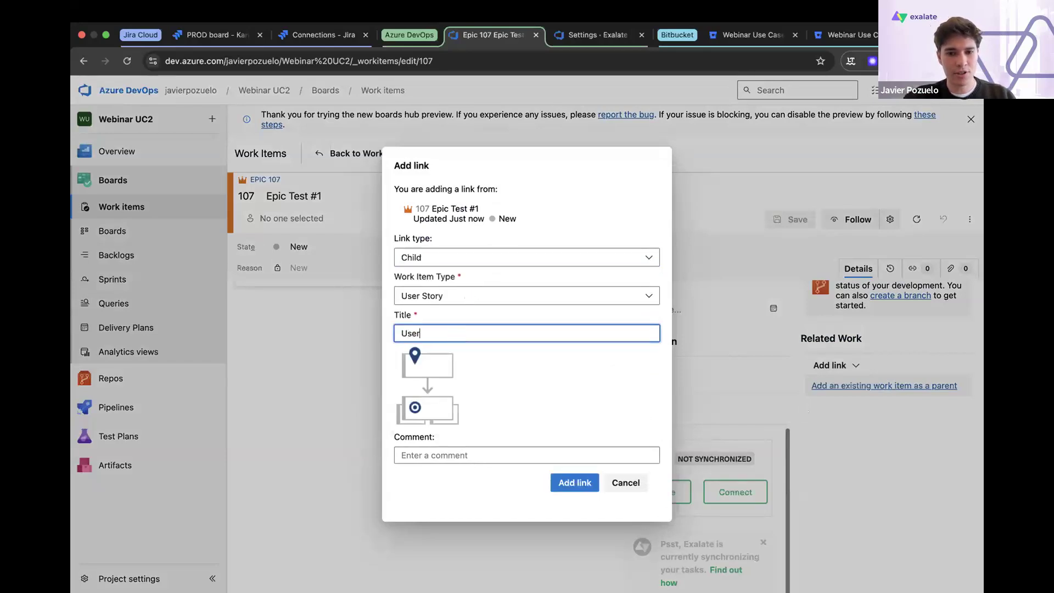
text( Story )
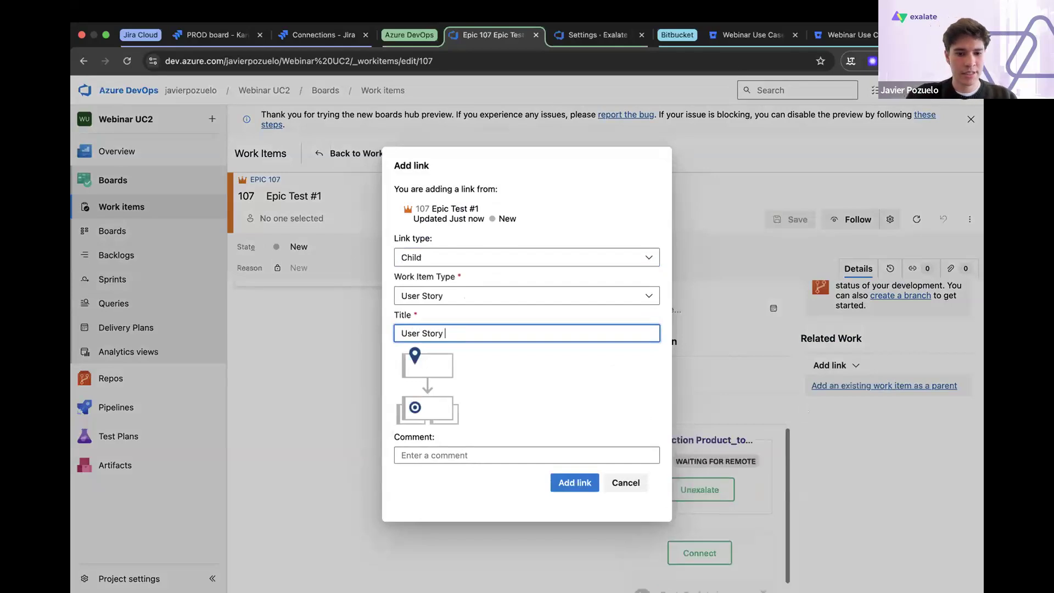
text($1)
key(BackSpace)
key(BackSpace)
text(#1)
click(577, 483)
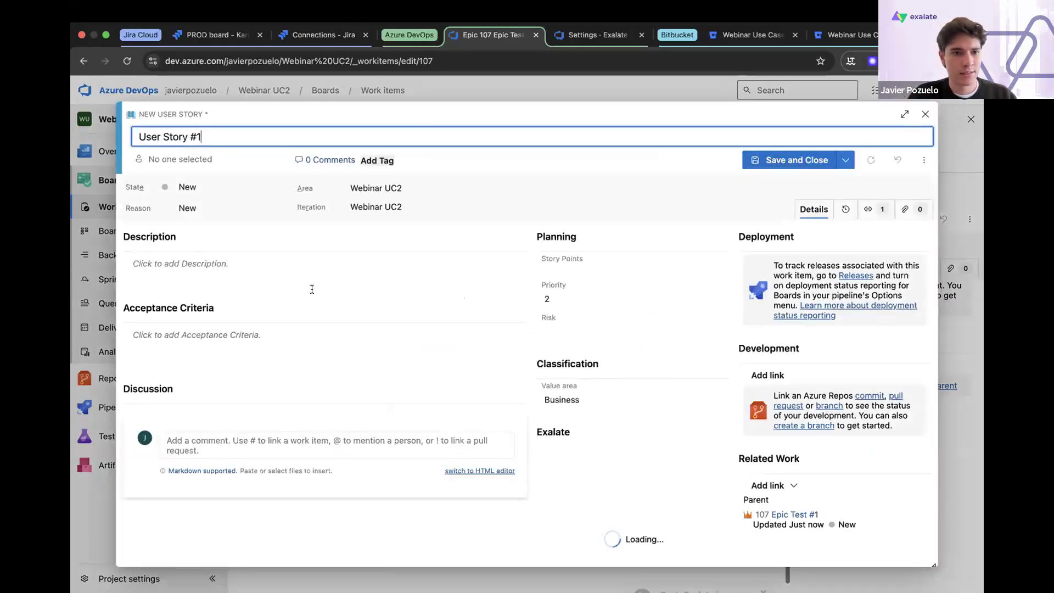
- Give the new User Story #1 the description "Test", then save and close it
click(318, 267)
text(Test)
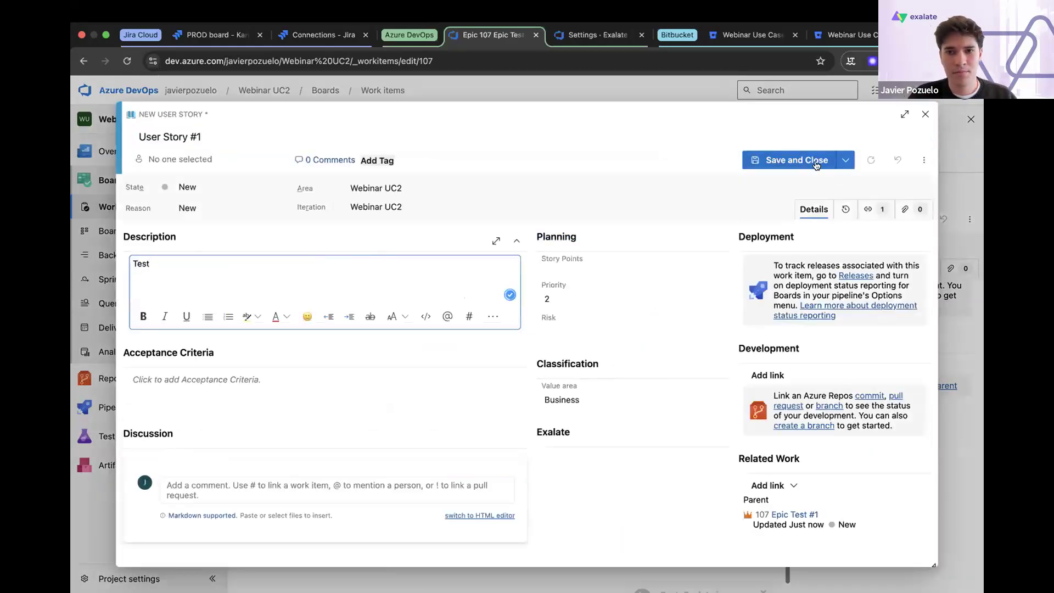
click(817, 162)
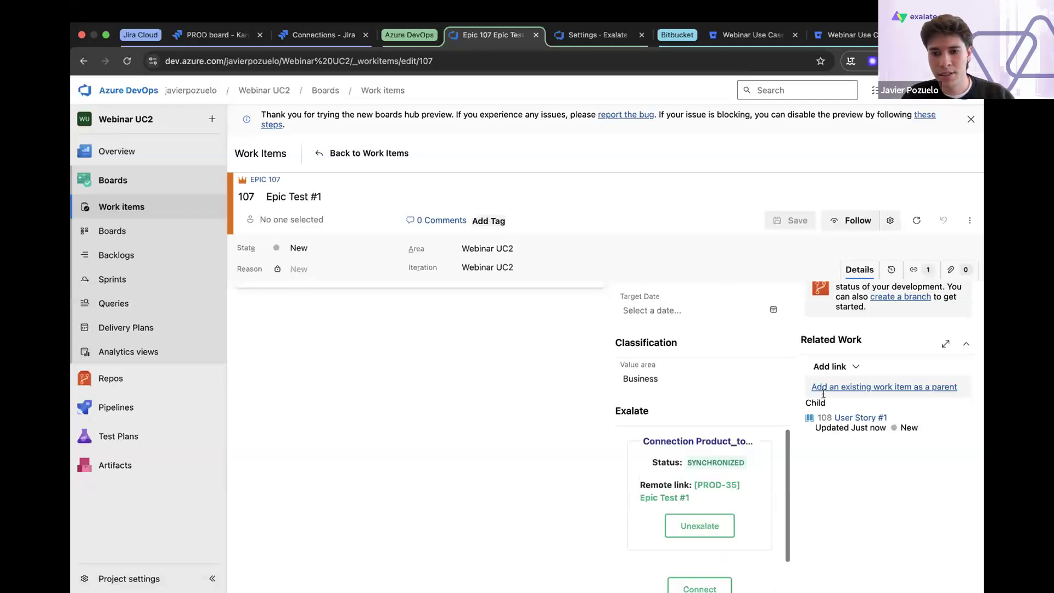
- Link another new Child item of type User Story to Epic Test #1, titled "User Story #2"
click(851, 366)
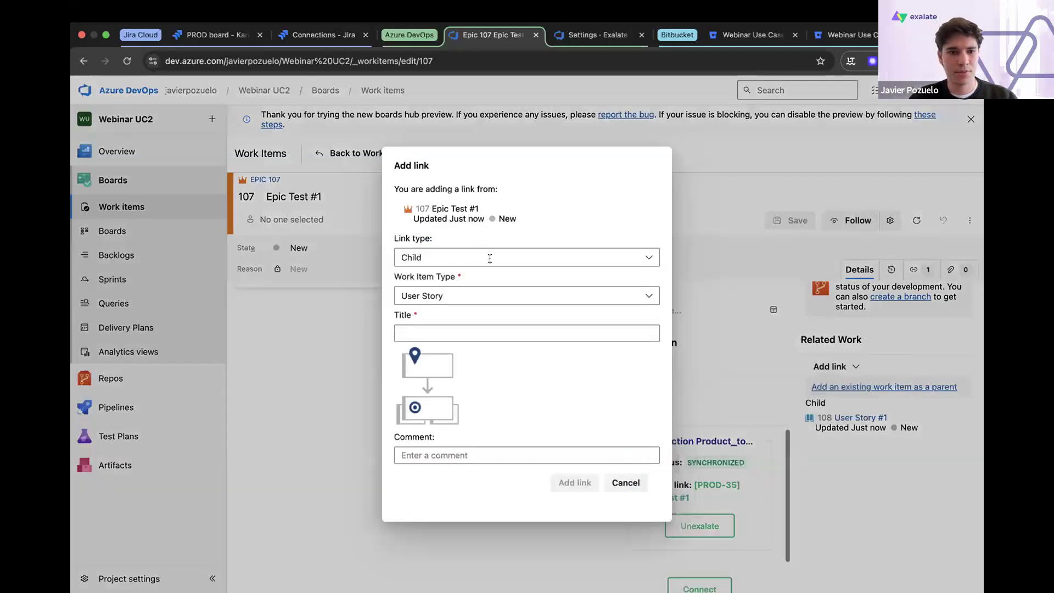
click(462, 333)
text(User Story #2)
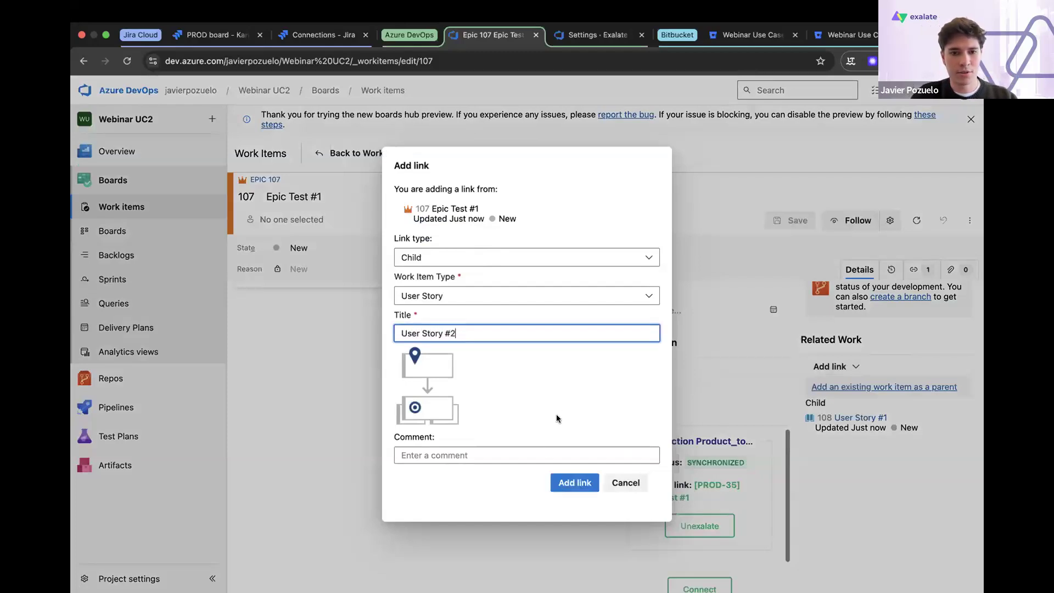
click(576, 483)
- Give the new User Story #2 the description "Test", and save and close it
click(138, 265)
text(Test)
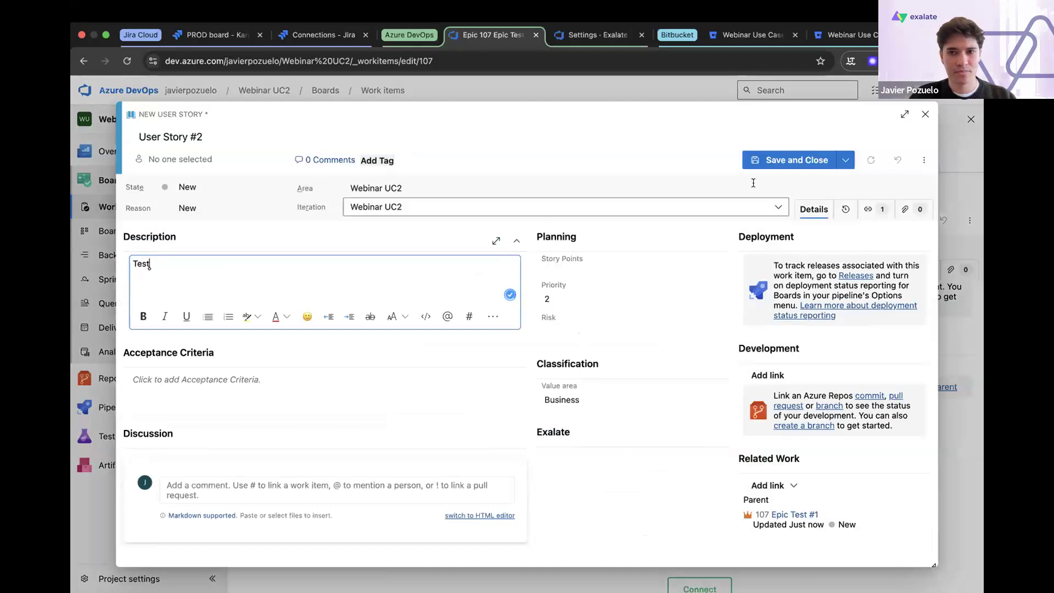
click(799, 158)
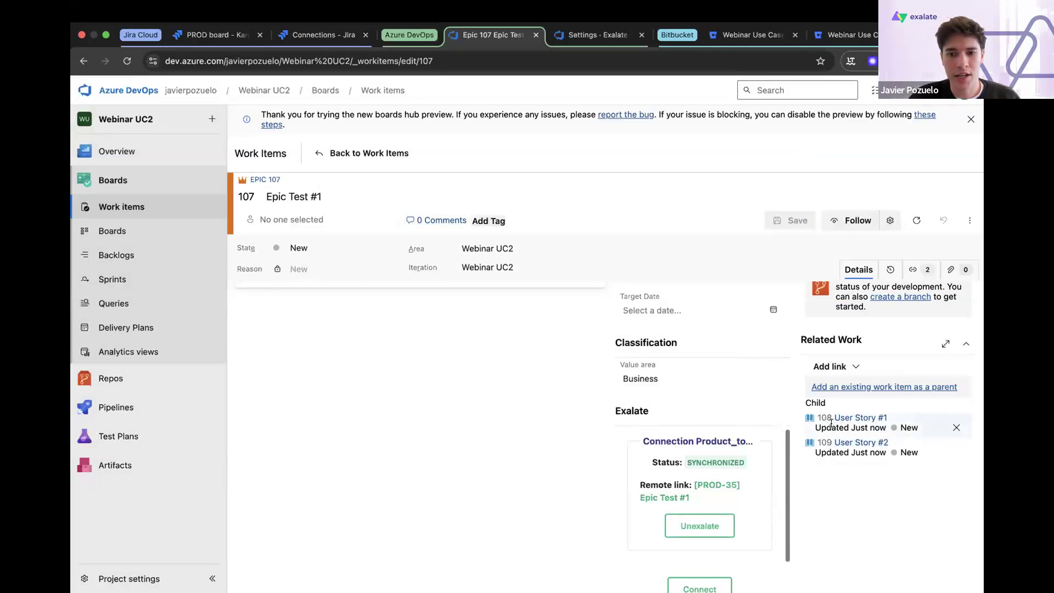
- Open the epic's Exalate remote link PROD-35 in a new browser tab and place that tab in the Jira Cloud group
scroll(824, 423, down, 2)
scroll(796, 439, up, 5)
scroll(741, 447, down, 3)
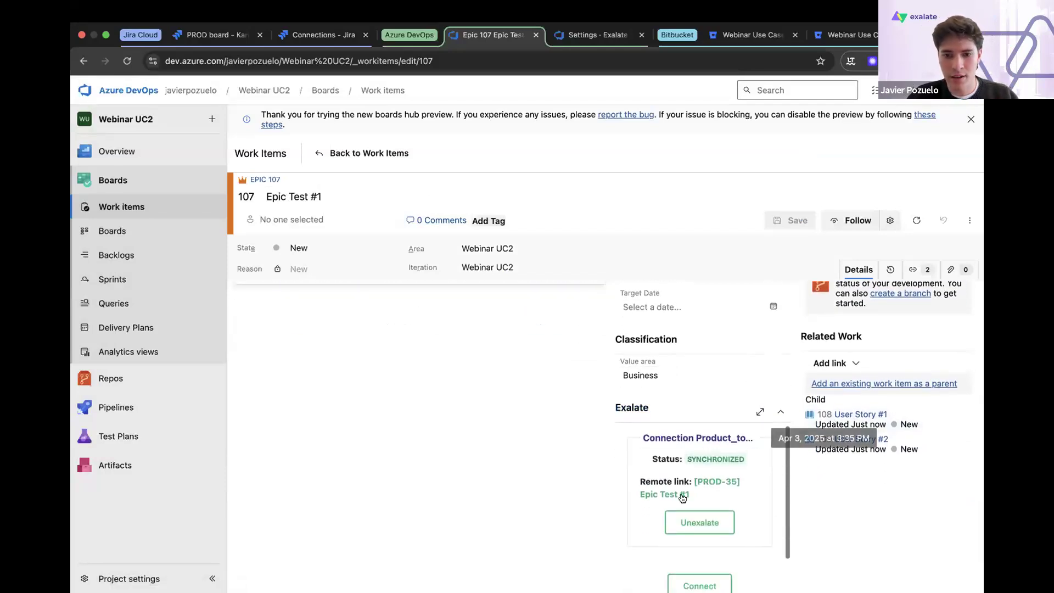
right_click(705, 485)
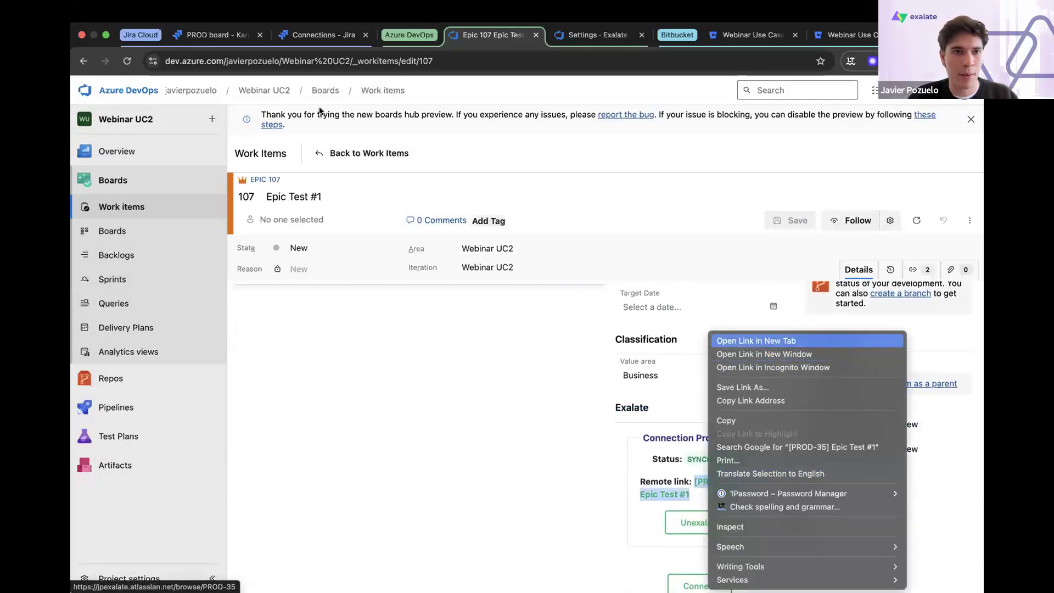
click(742, 340)
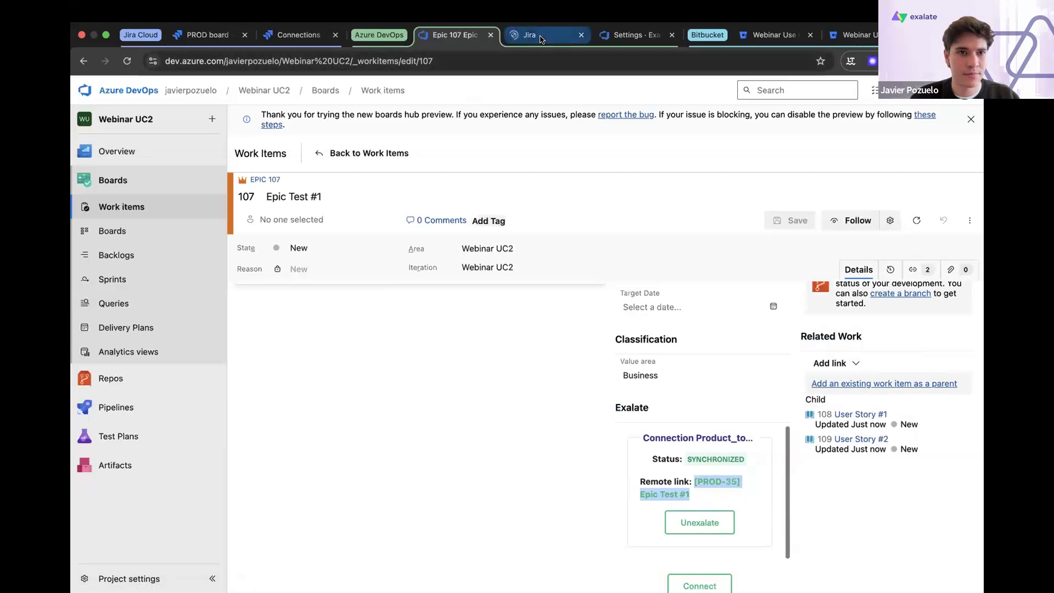
drag(549, 37, 304, 45)
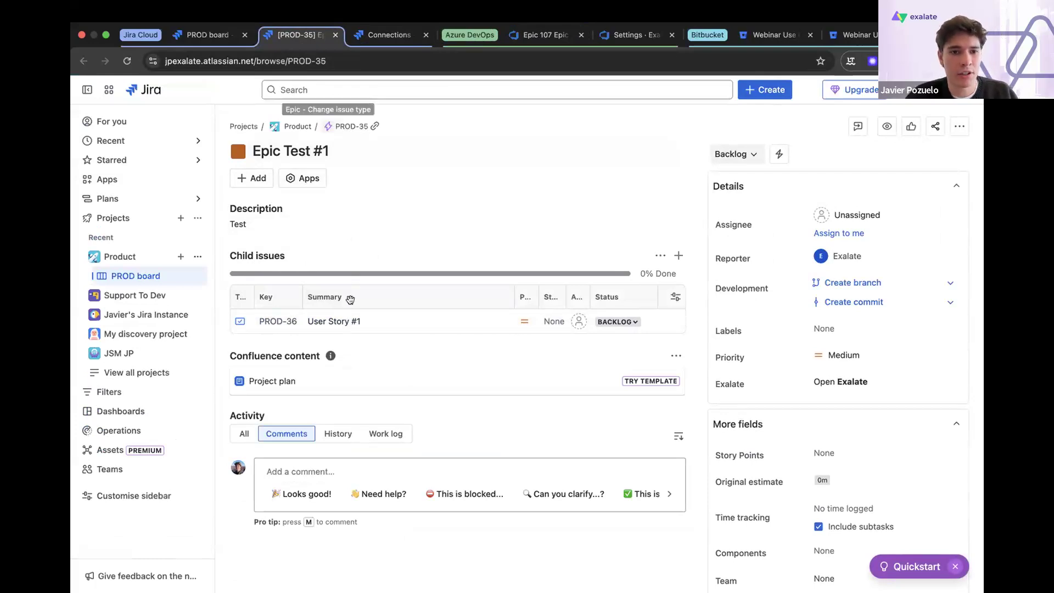
- Open child issue User Story #1 in a new tab to check its parent, and reload Epic Test #1 to check its child issues
right_click(339, 326)
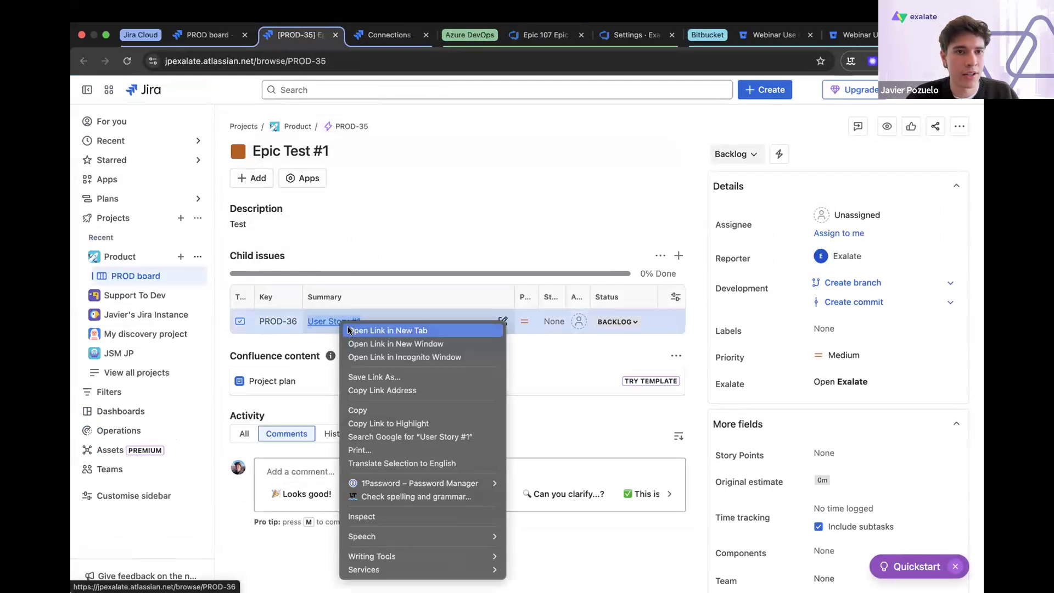
click(351, 329)
click(356, 35)
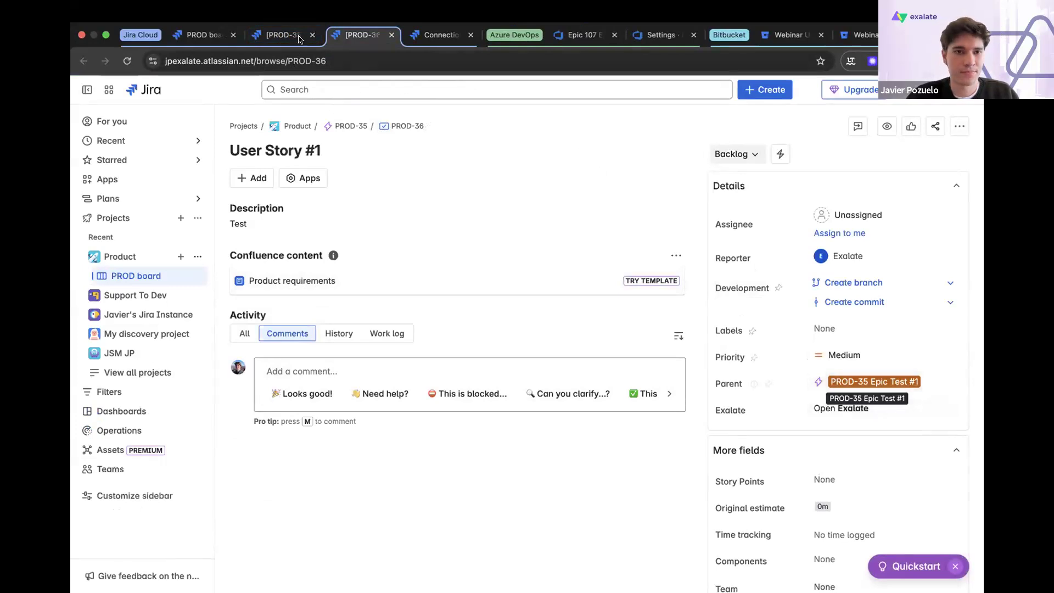
click(269, 35)
click(127, 61)
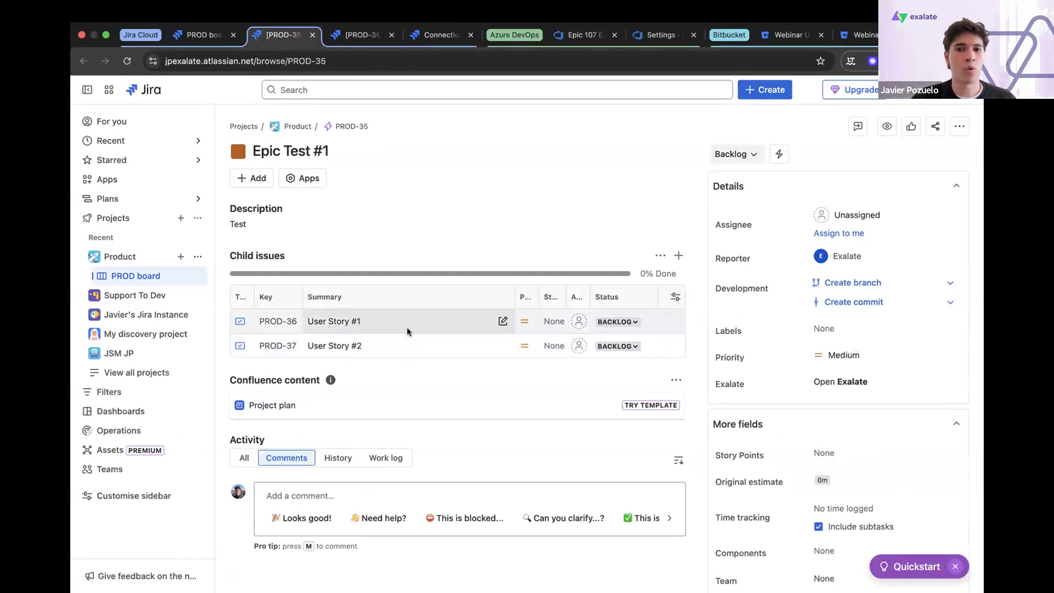
key(ctrl+Left)
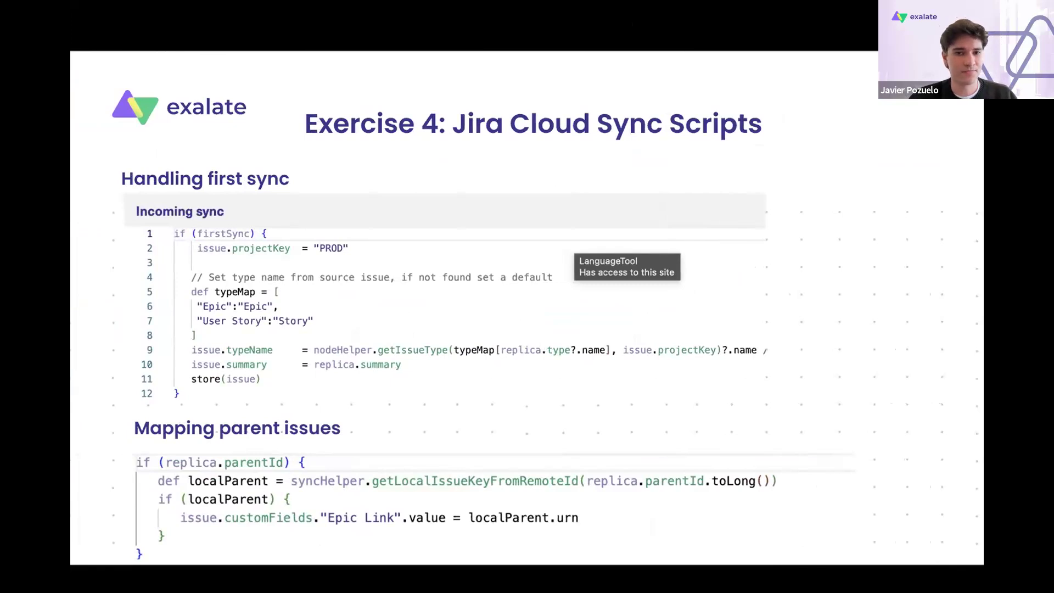
key(Right)
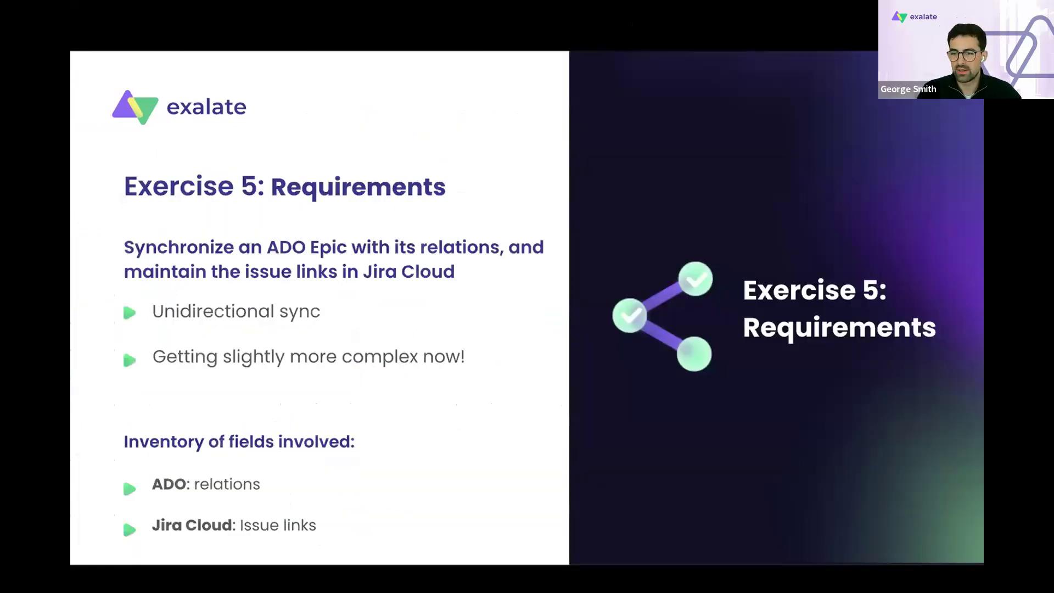